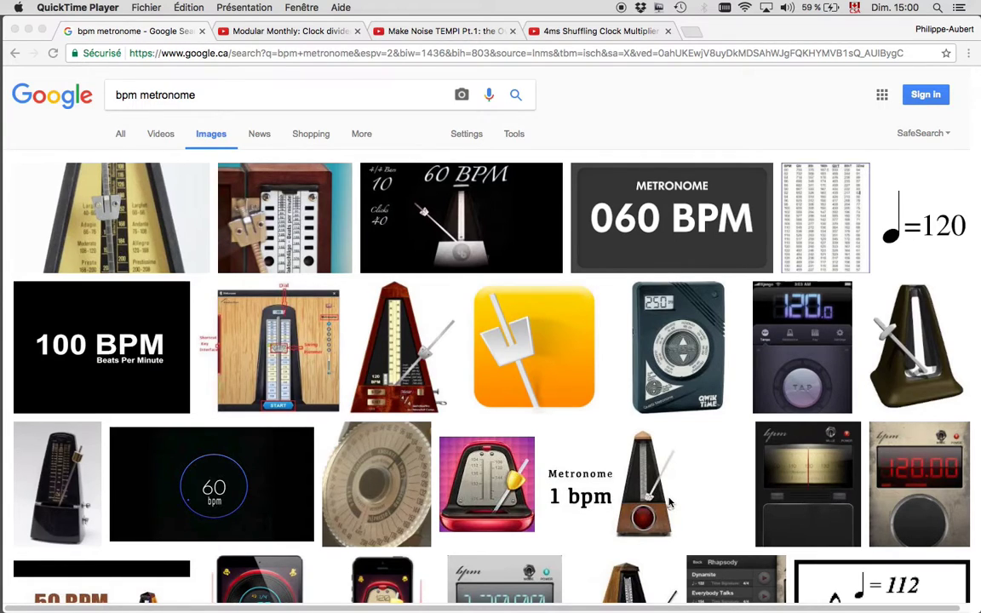
- Play a short excerpt of the Modular Monthly clock dividers and multipliers video and pause it
click(277, 32)
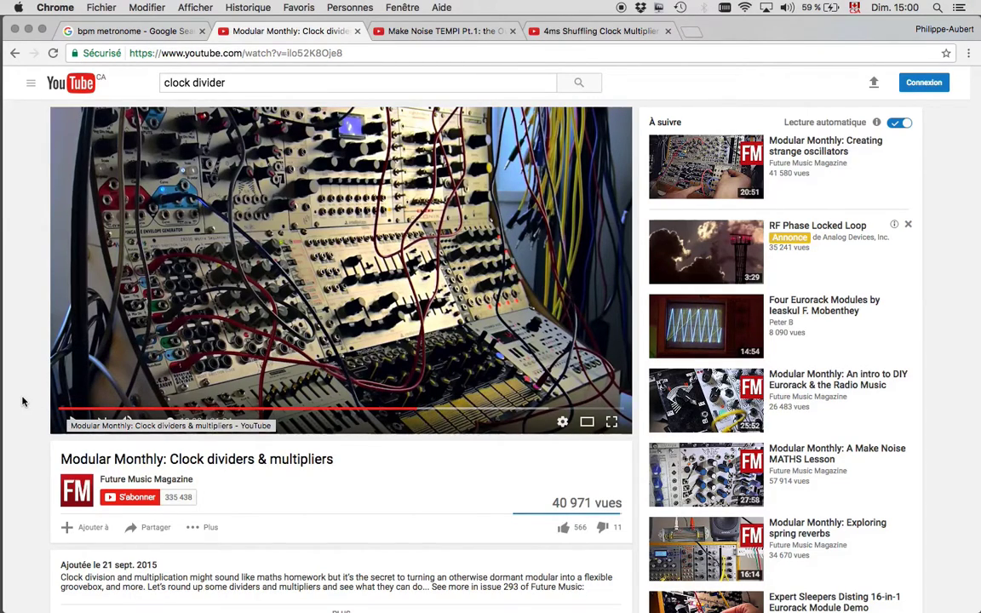
click(69, 421)
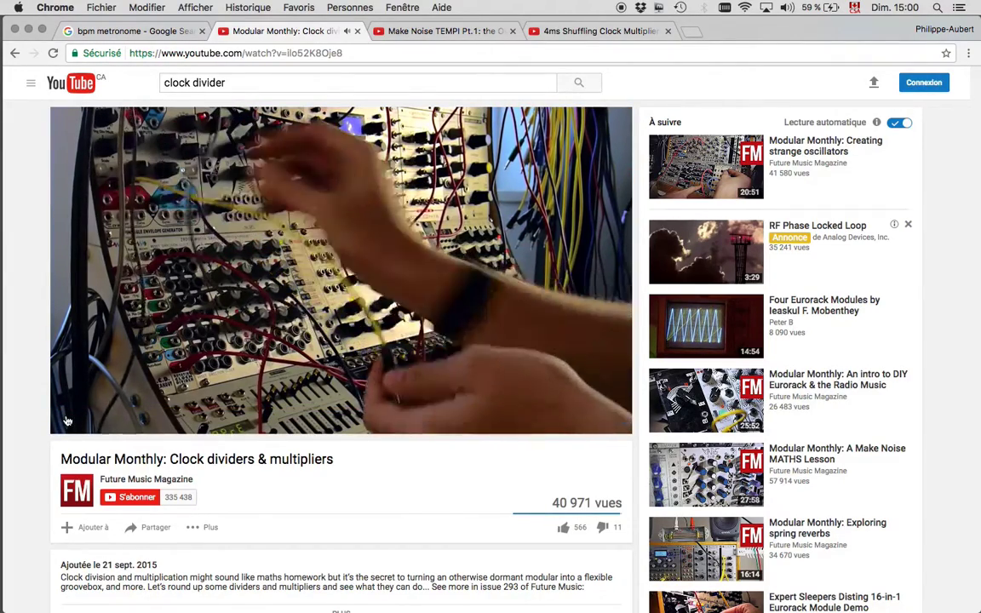
click(404, 413)
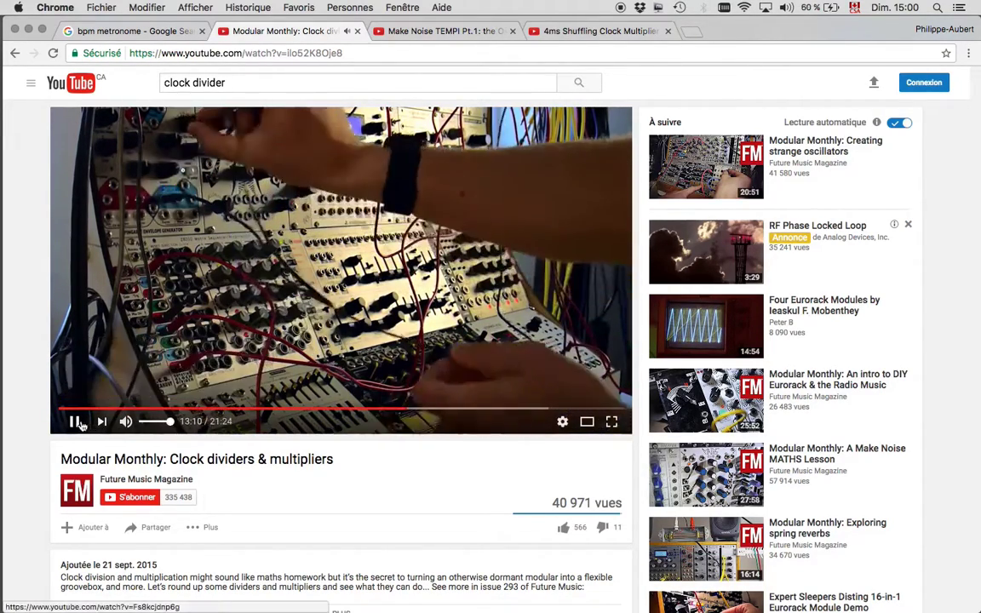
click(76, 421)
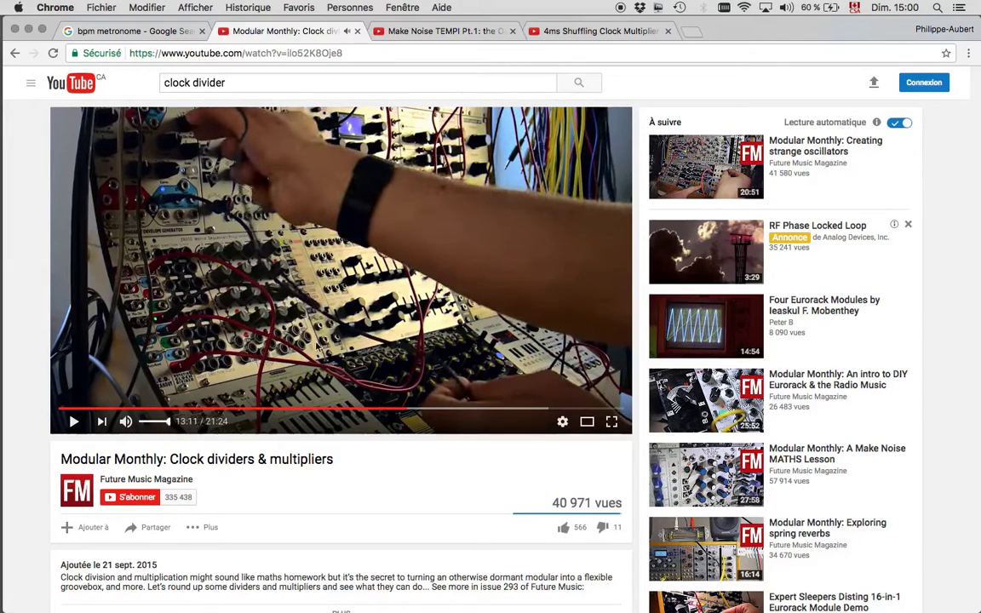
- Play excerpts of the Make Noise TEMPI overview and the 4ms Shuffling Clock Multiplier video
click(433, 33)
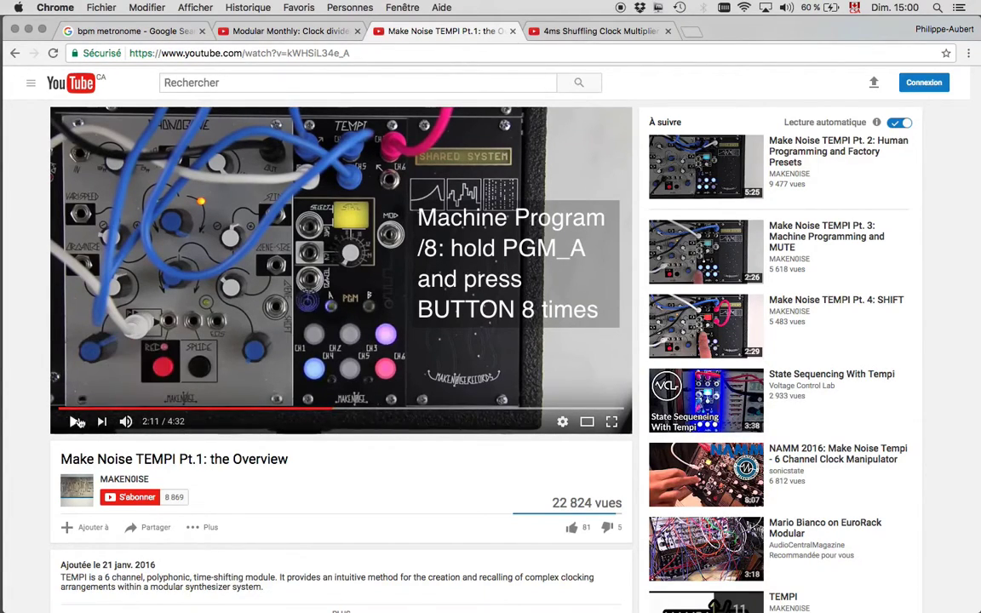
click(190, 342)
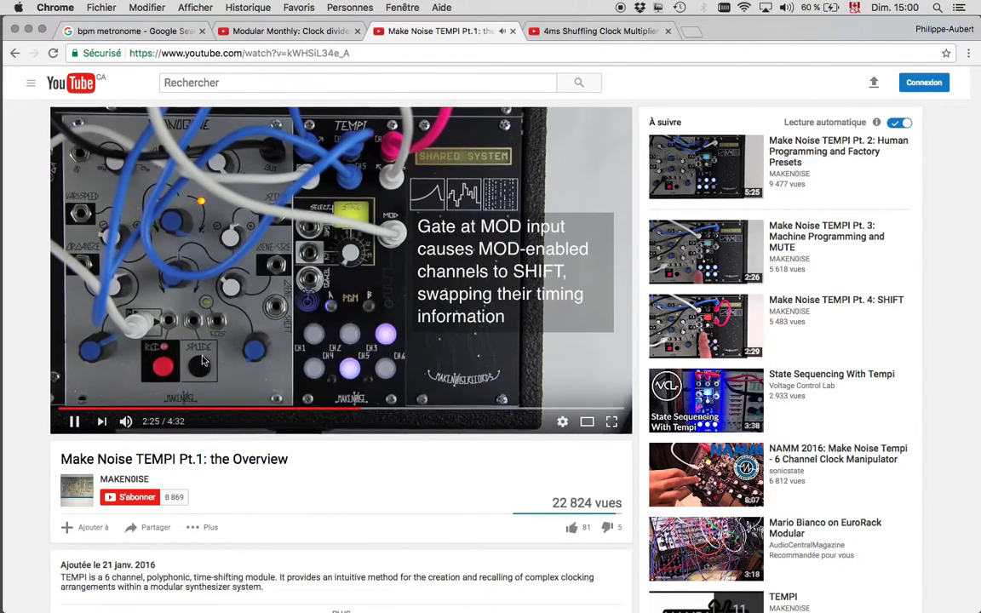
click(567, 33)
click(64, 384)
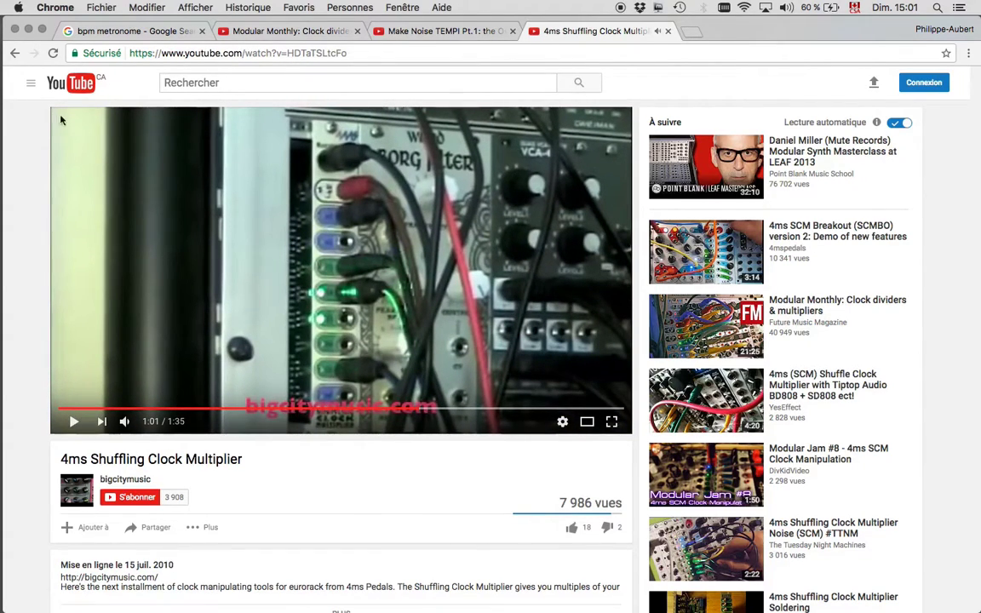
- Minimise the browser, then switch to Audulus 3 with the JazzBeatsStarts.audulus window maximised
click(28, 31)
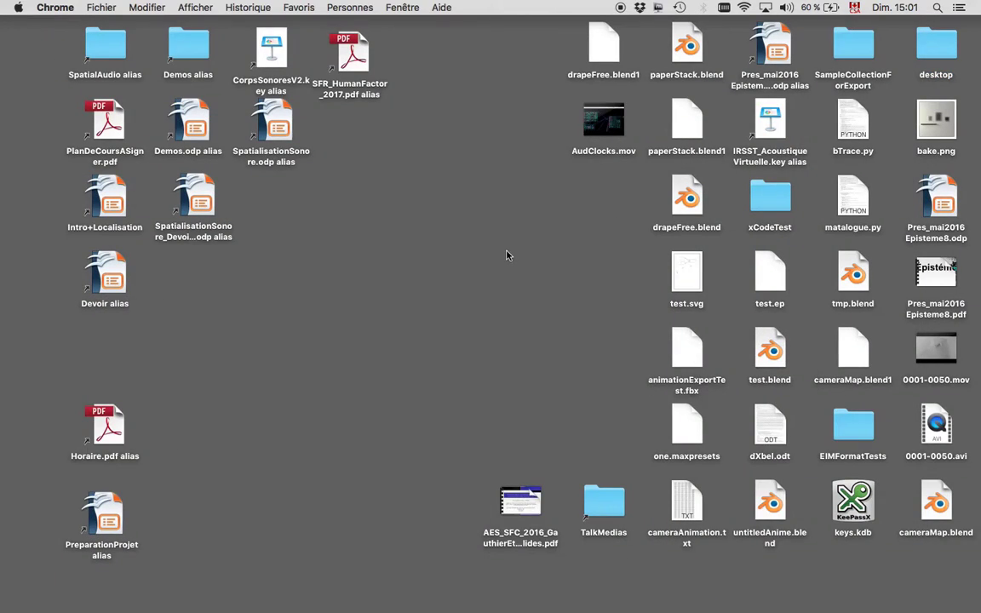
key(super+space)
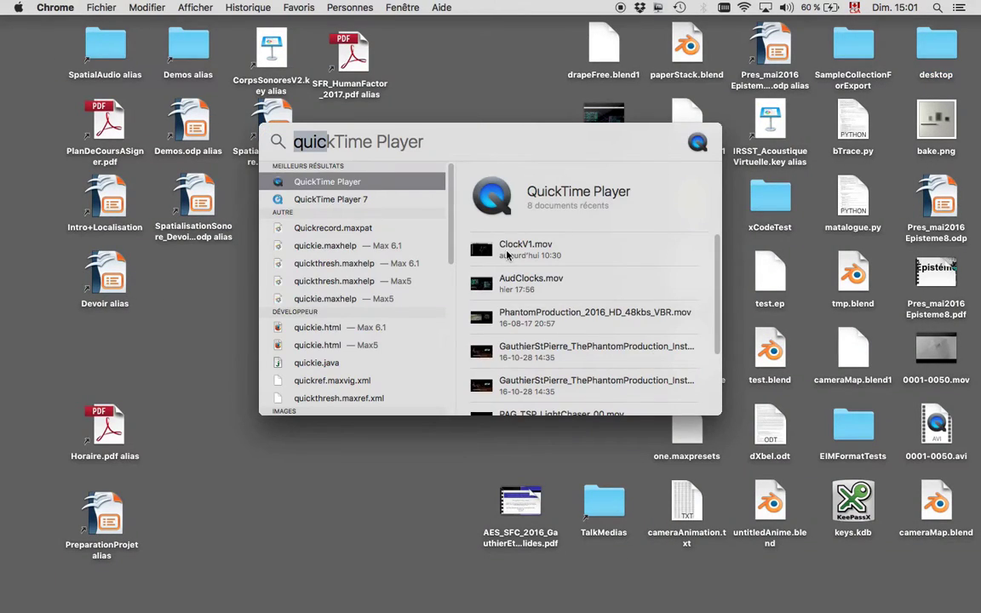
text(aud)
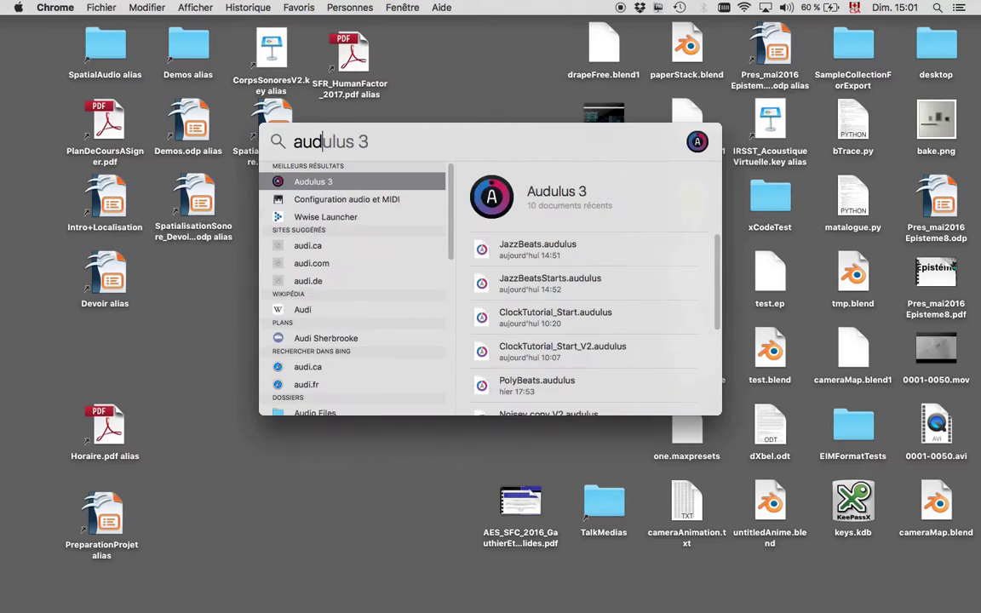
key(Return)
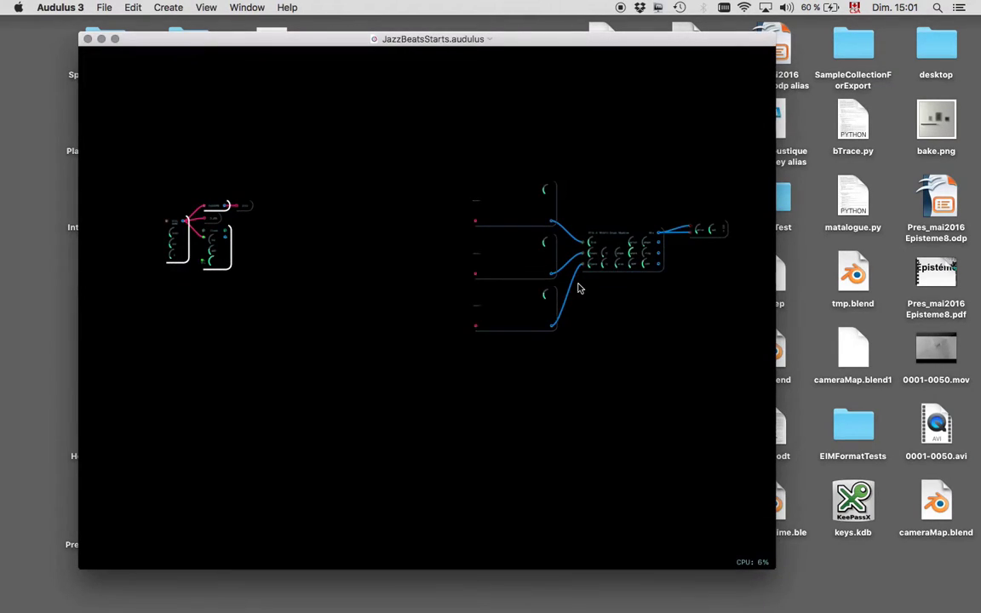
click(576, 206)
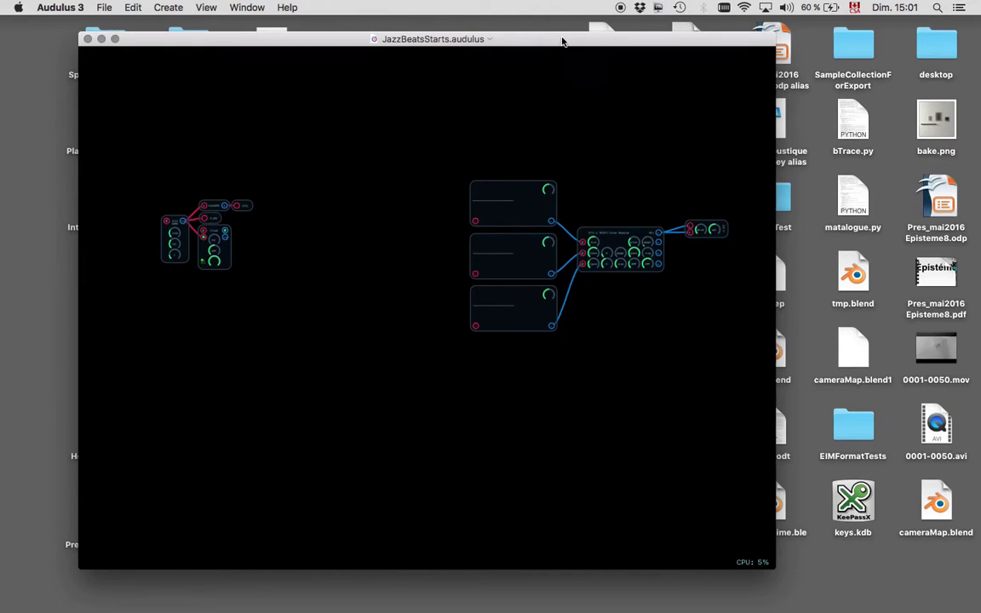
double_click(562, 41)
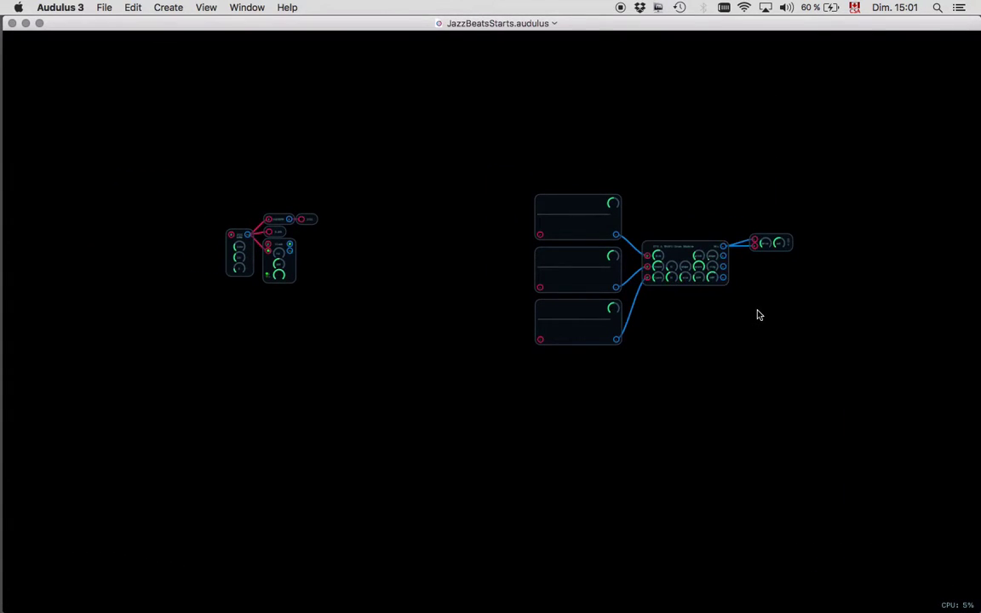
- Examine the patch's drum machine with its three waveform displays and output, and the BPM, Hz2BPM and Clock nodes
scroll(759, 315, up, 5)
scroll(760, 315, down, 1)
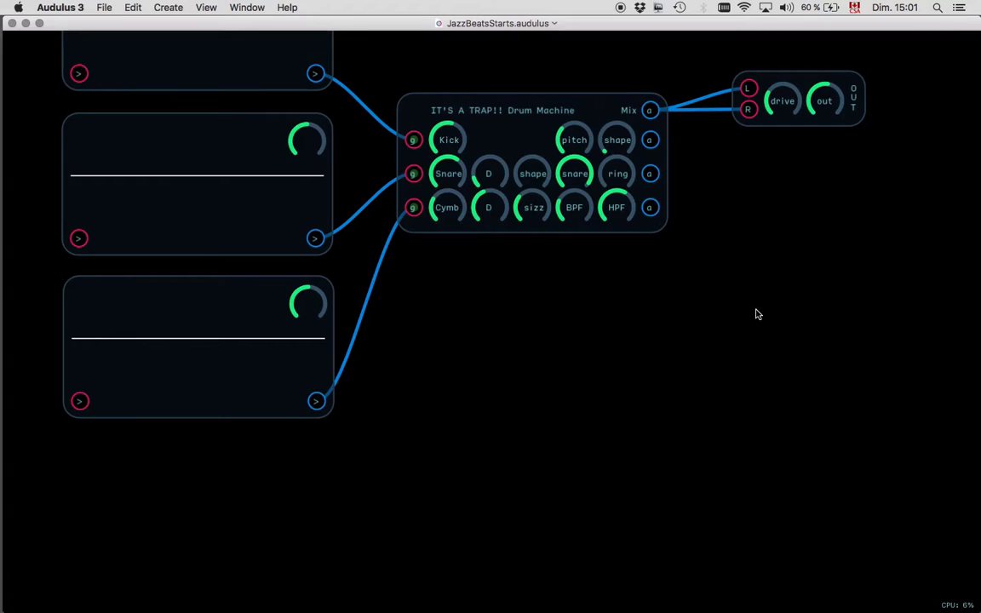
scroll(757, 315, up, 4)
scroll(758, 314, left, 3)
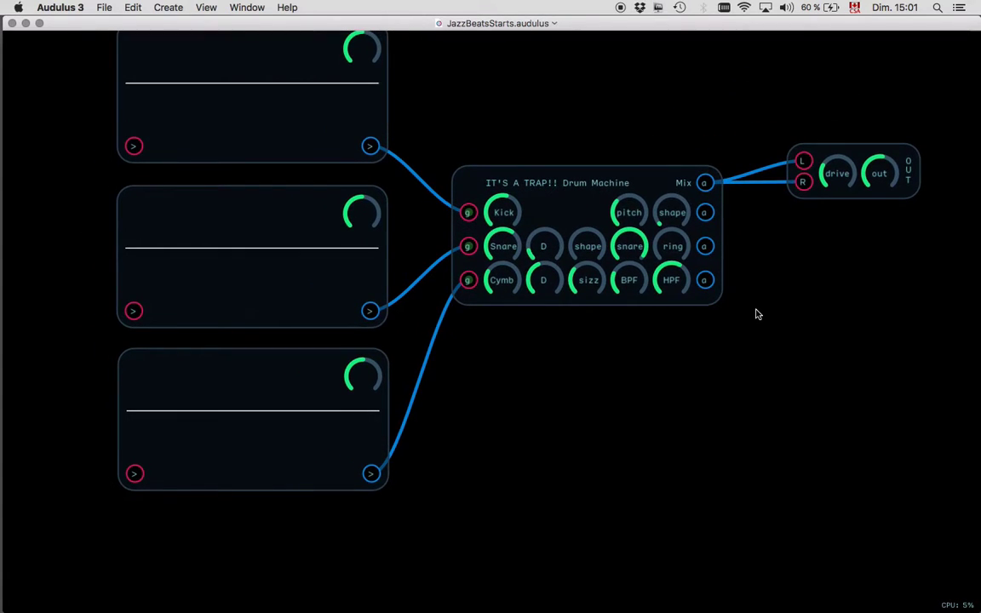
scroll(755, 315, down, 2)
click(579, 230)
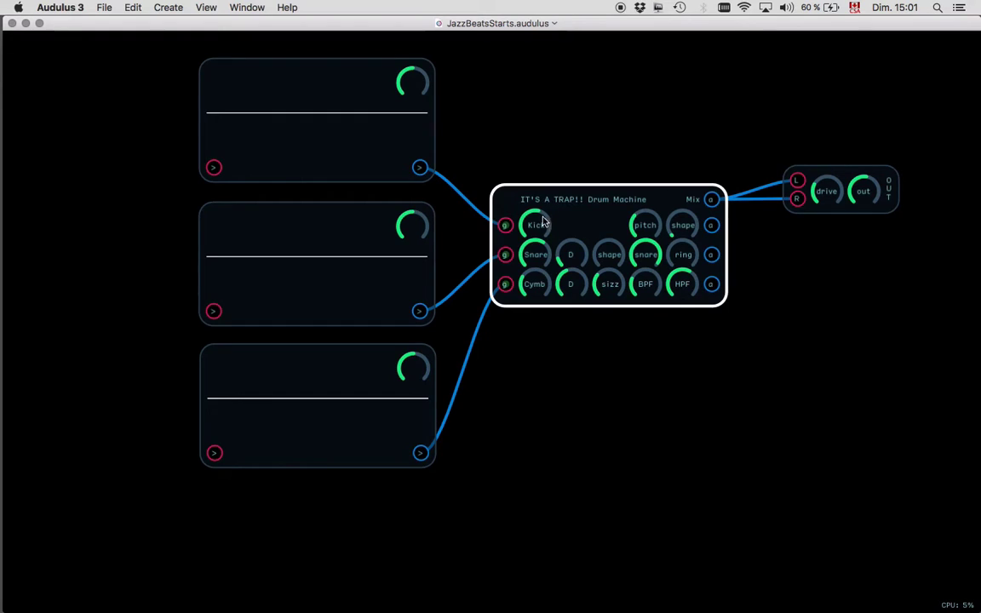
click(835, 226)
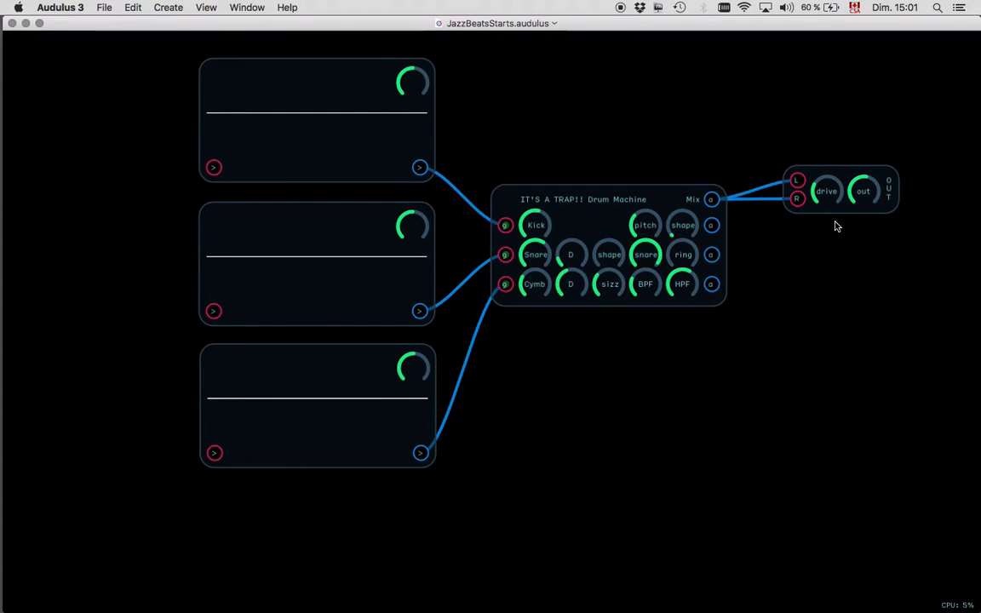
scroll(516, 125, left, 6)
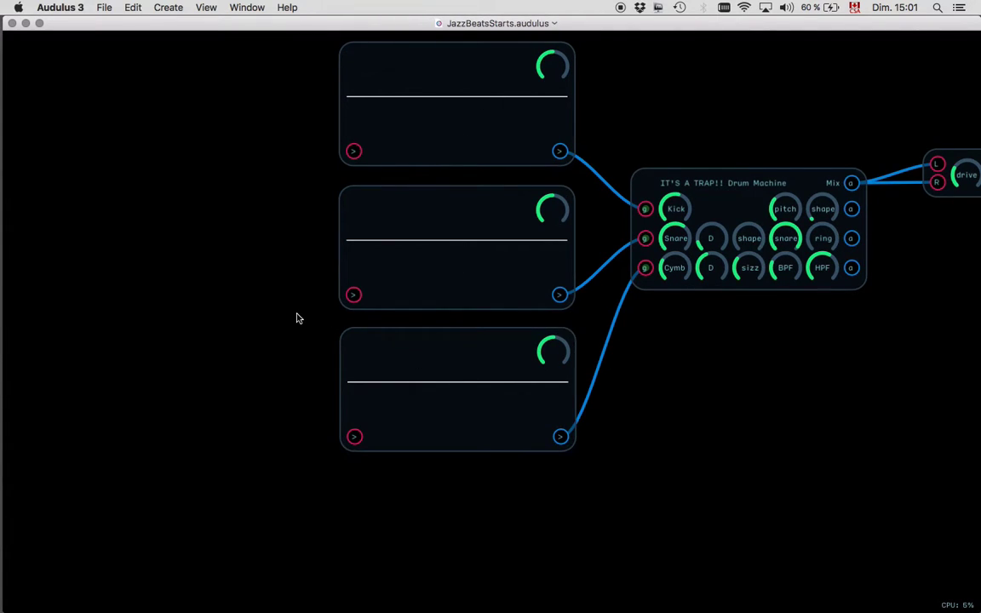
scroll(256, 322, down, 2)
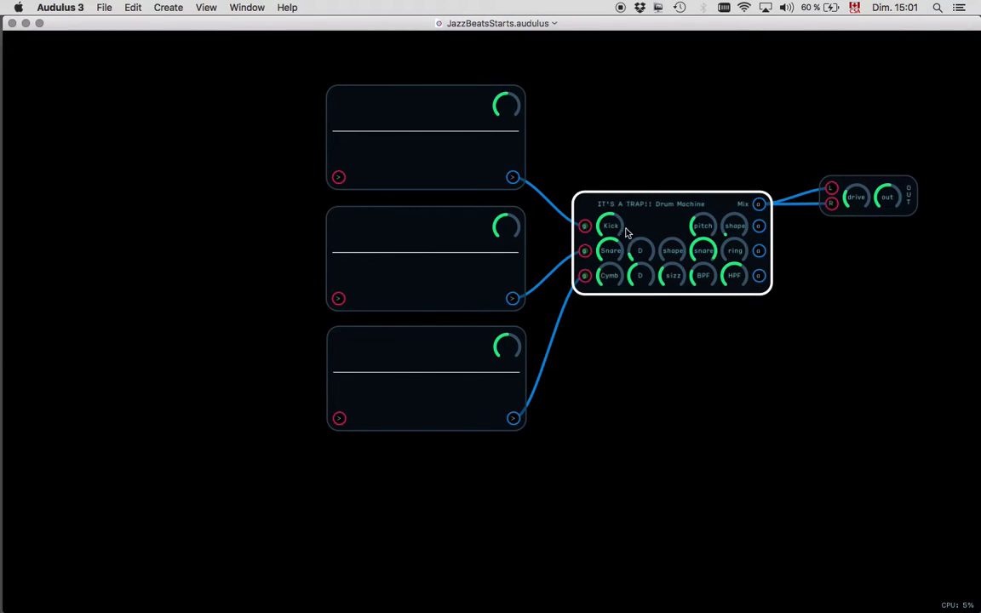
scroll(226, 248, left, 10)
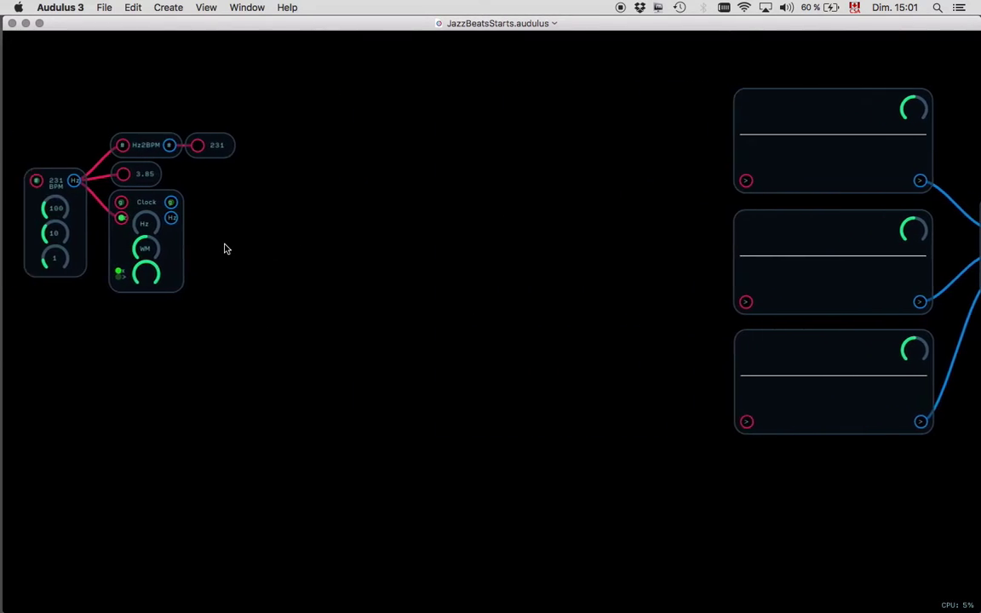
scroll(201, 228, up, 5)
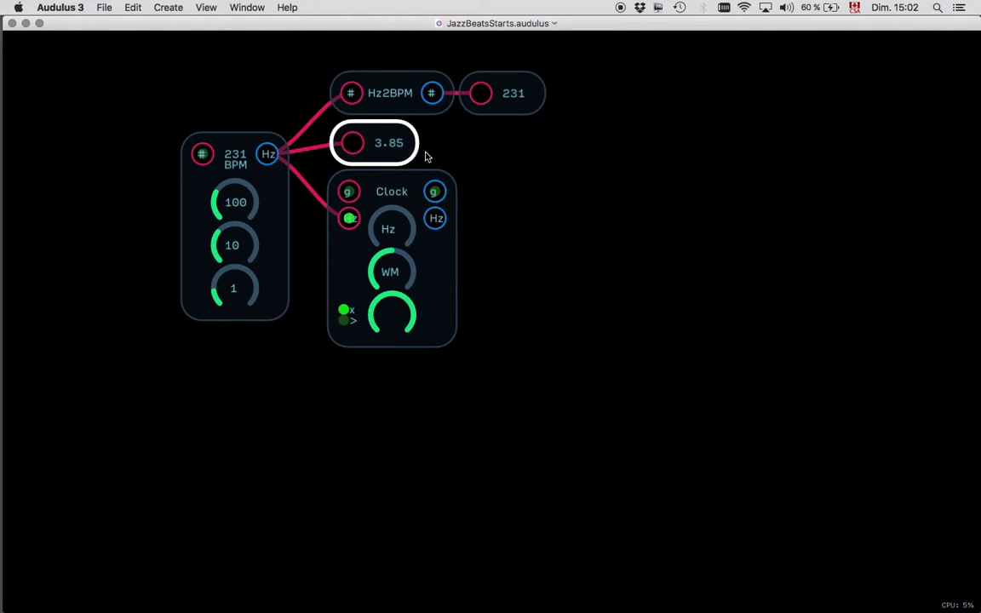
scroll(537, 181, down, 5)
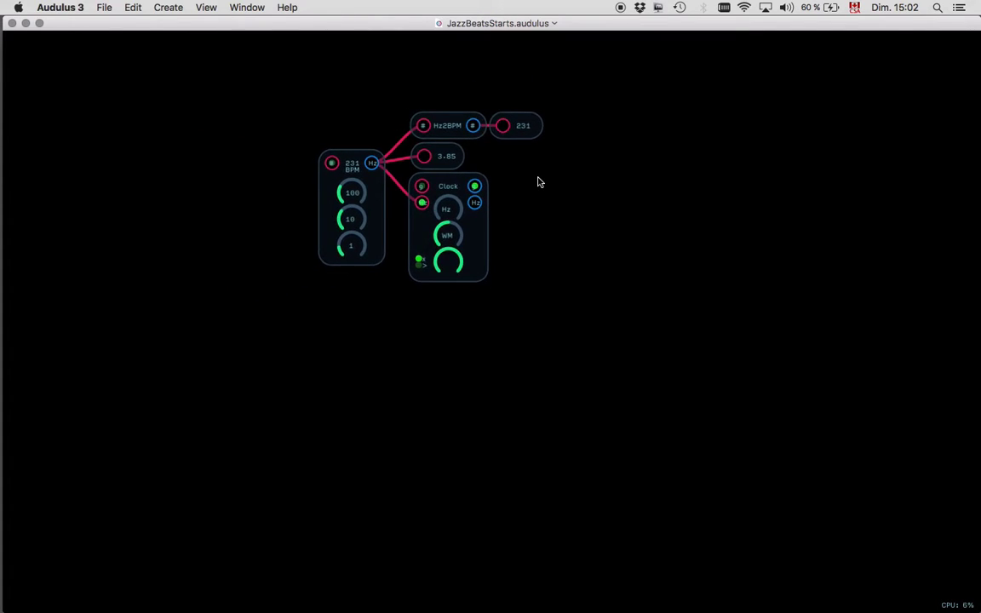
- Connect the Clock node's gate output to the input of the uppermost waveform display, which feeds the kick
scroll(537, 181, right, 5)
scroll(537, 181, down, 4)
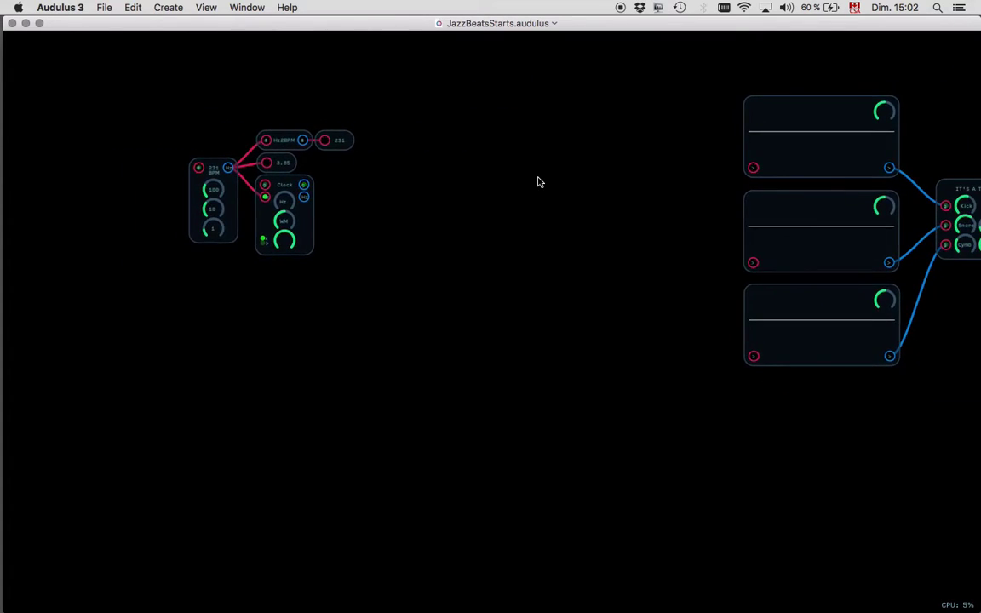
scroll(538, 182, right, 3)
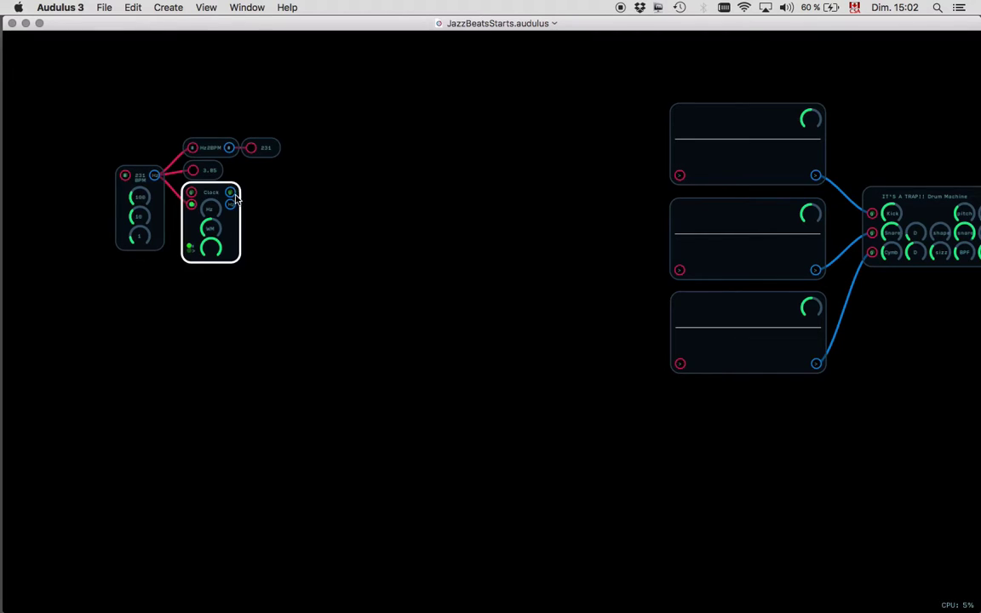
drag(230, 193, 679, 175)
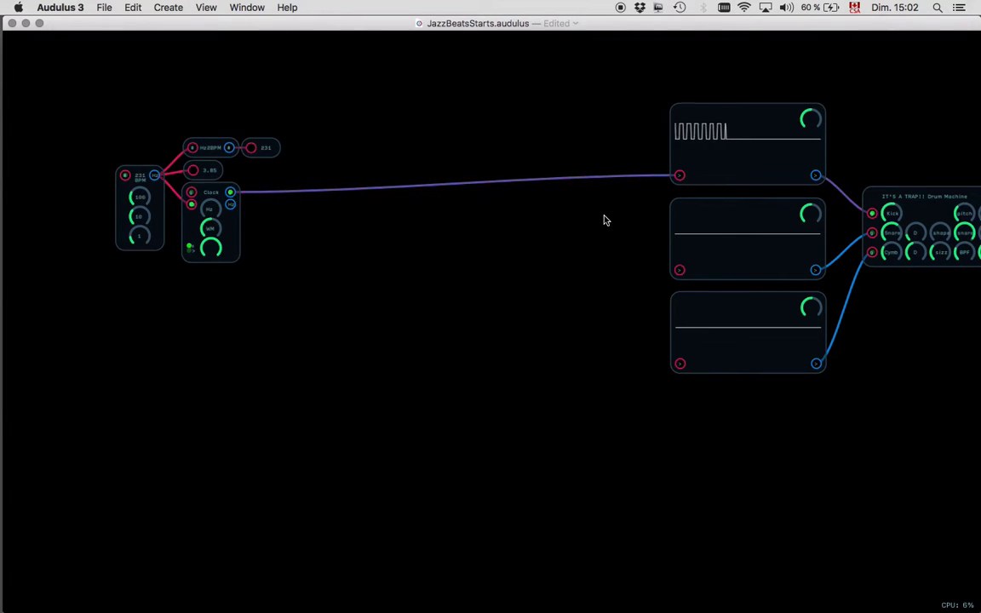
- Inspect the clock pulses on the kick's waveform display and disconnect the Clock from it
scroll(605, 220, right, 5)
click(488, 166)
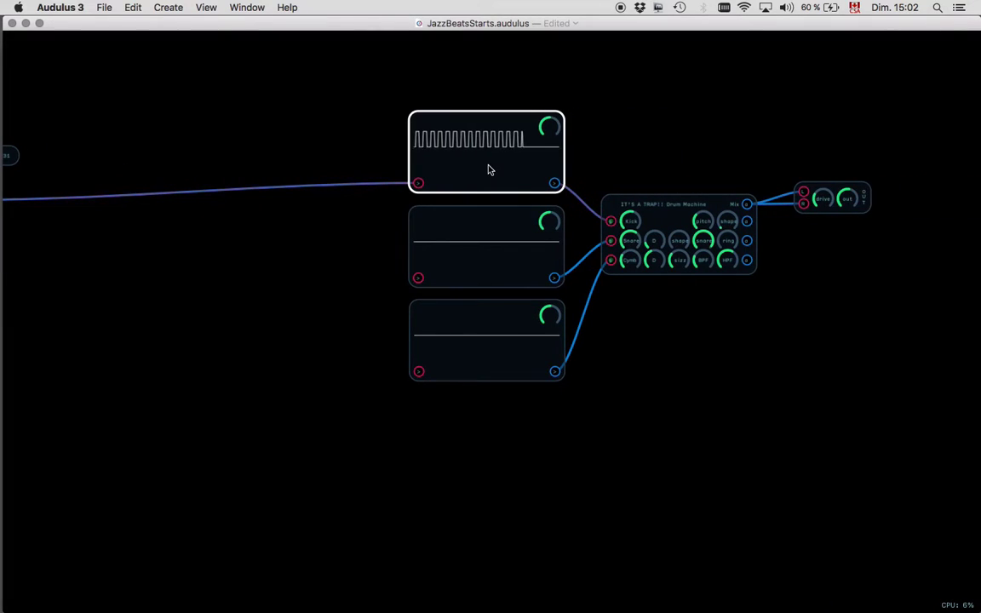
scroll(488, 166, up, 5)
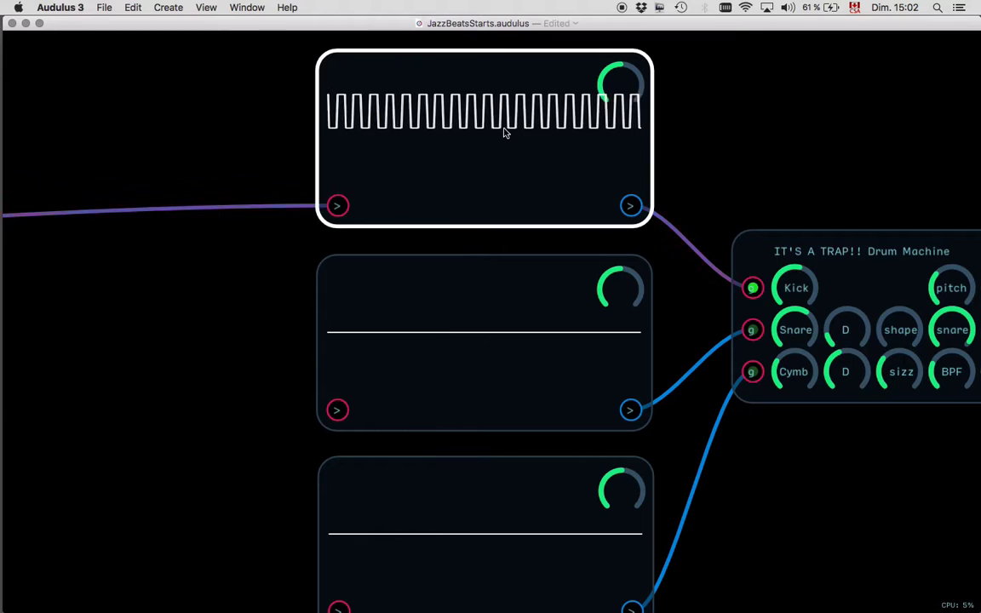
click(269, 125)
scroll(269, 126, down, 3)
scroll(269, 126, down, 3)
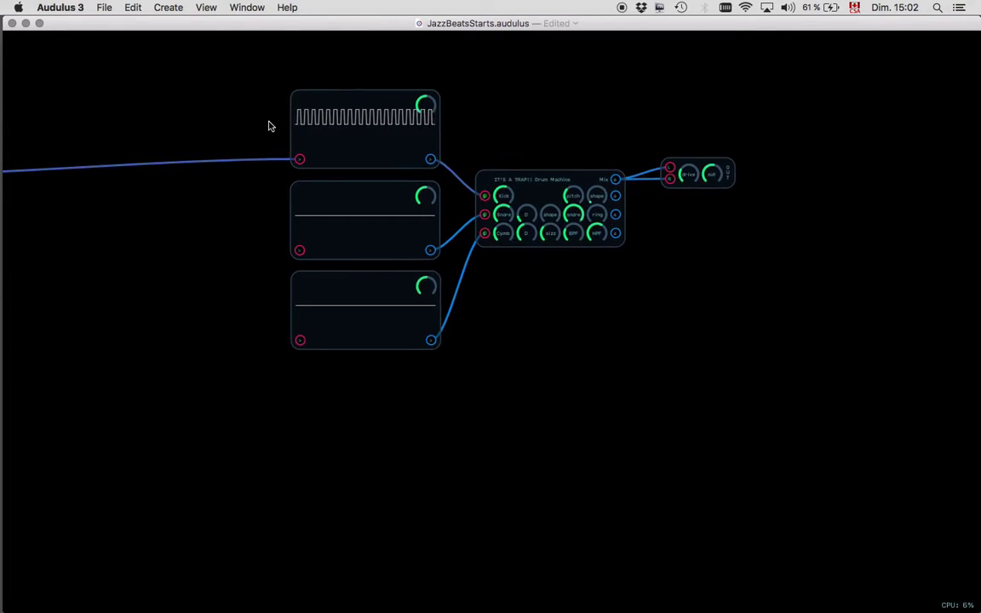
scroll(269, 126, left, 10)
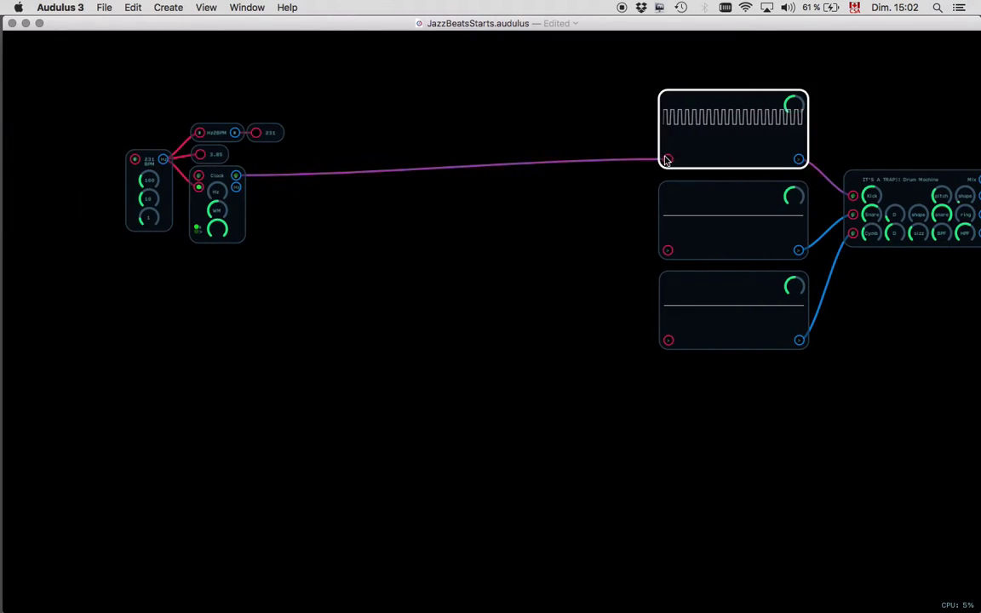
drag(669, 160, 543, 149)
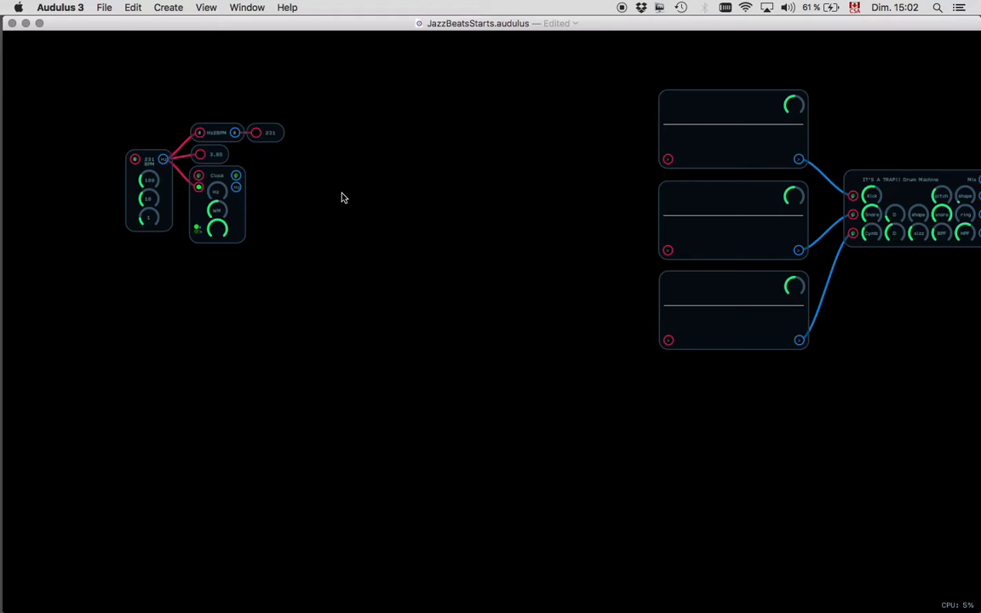
- Duplicate the Clock node and place the copy in the empty space to the lower right of the original
click(238, 190)
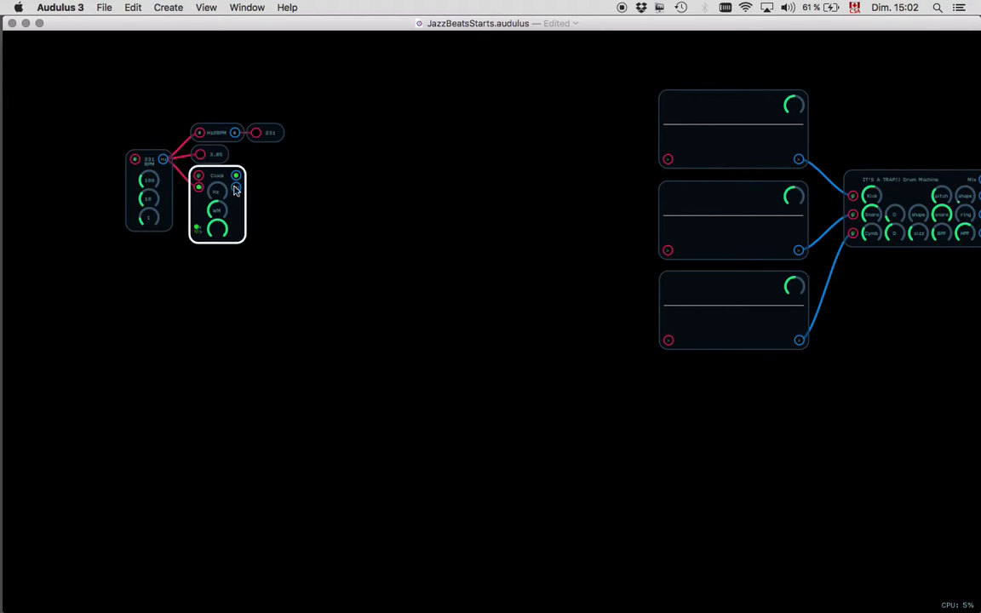
click(322, 182)
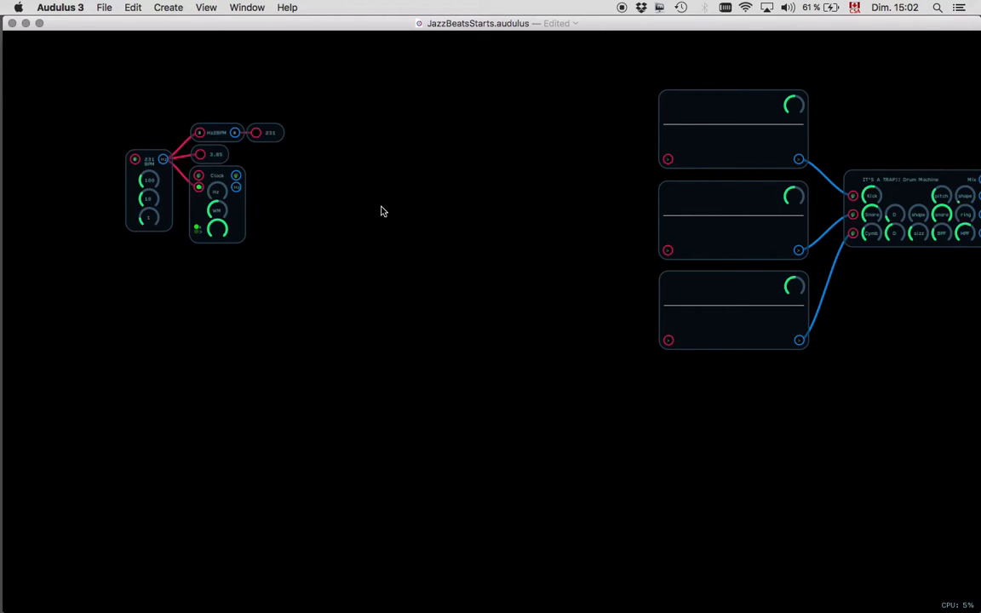
click(222, 176)
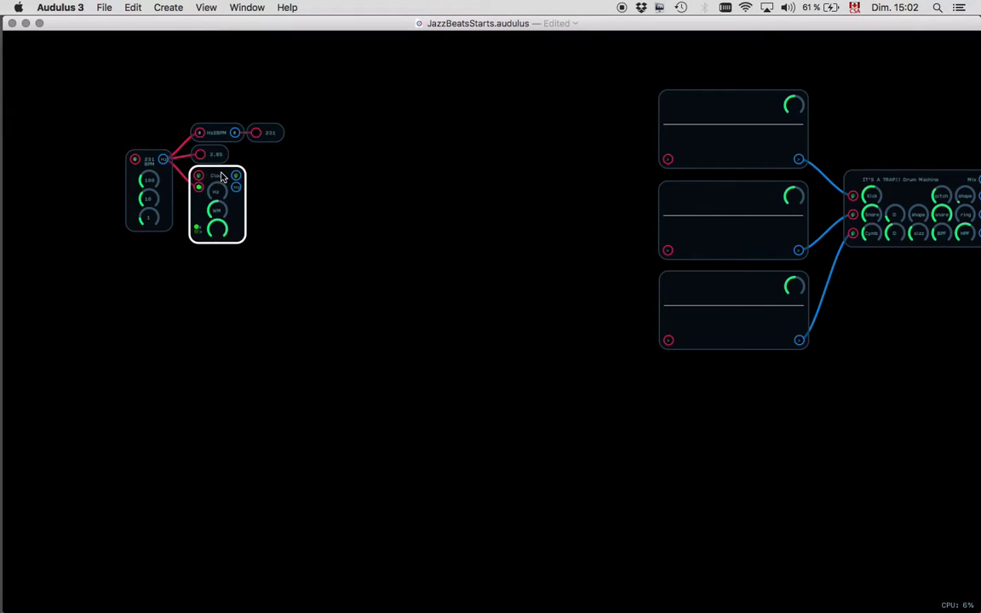
key(super+c)
key(super+v)
drag(234, 173, 329, 231)
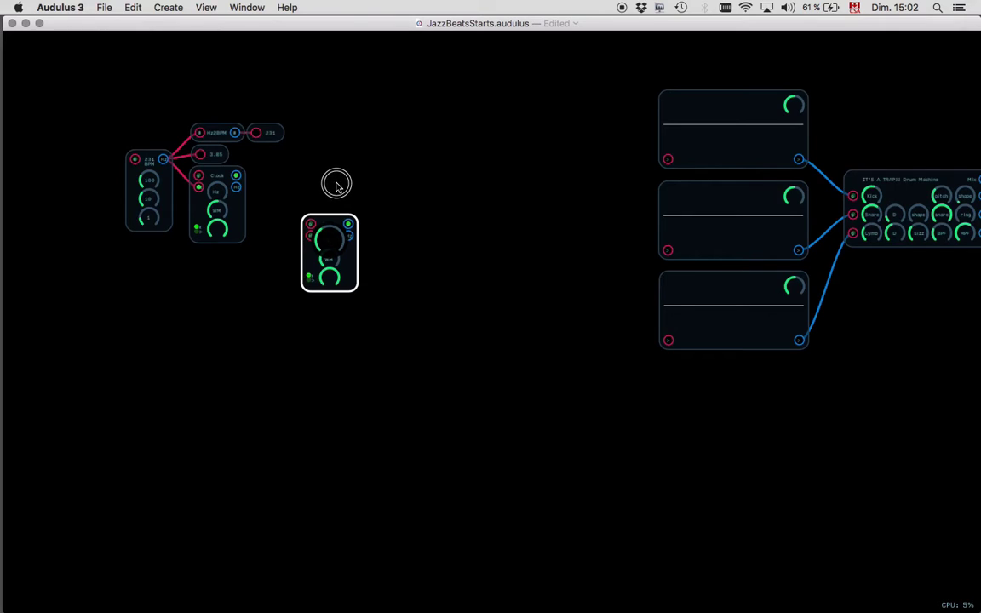
scroll(332, 200, up, 5)
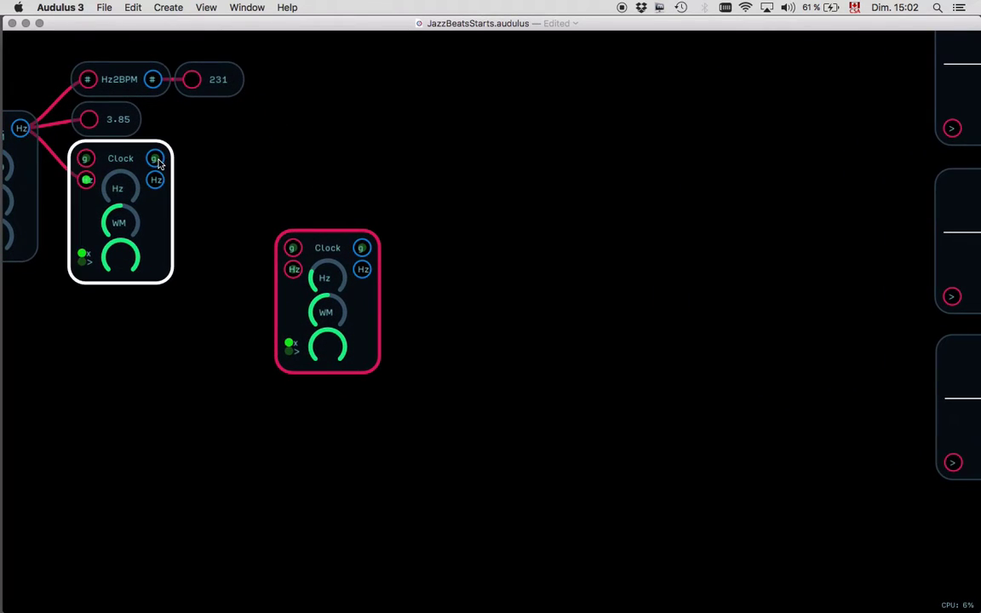
- Examine the duplicated Clock node's gate and Hz ports and its Hz and WM knobs up close
click(239, 225)
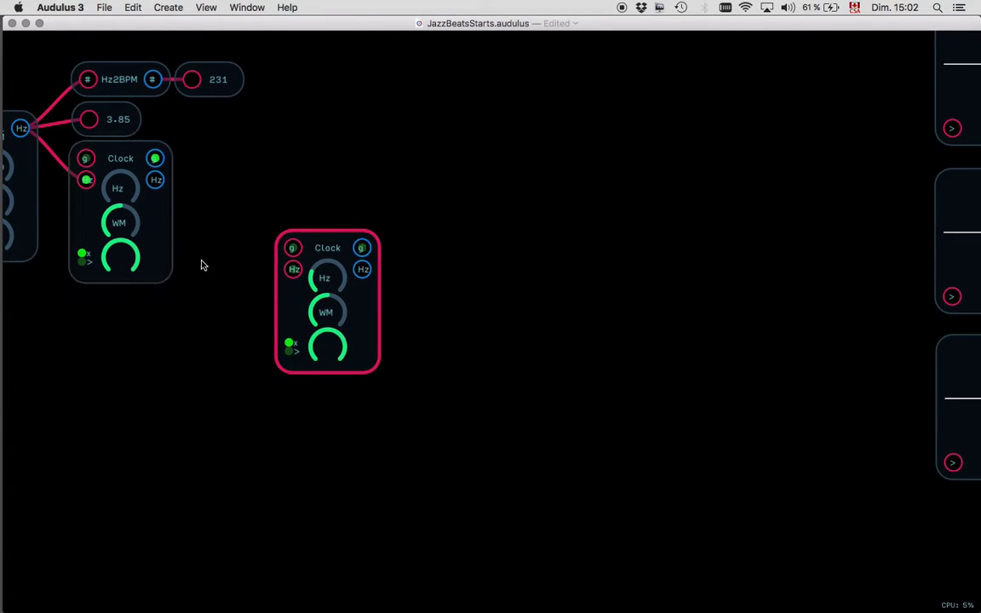
click(332, 250)
scroll(333, 250, up, 5)
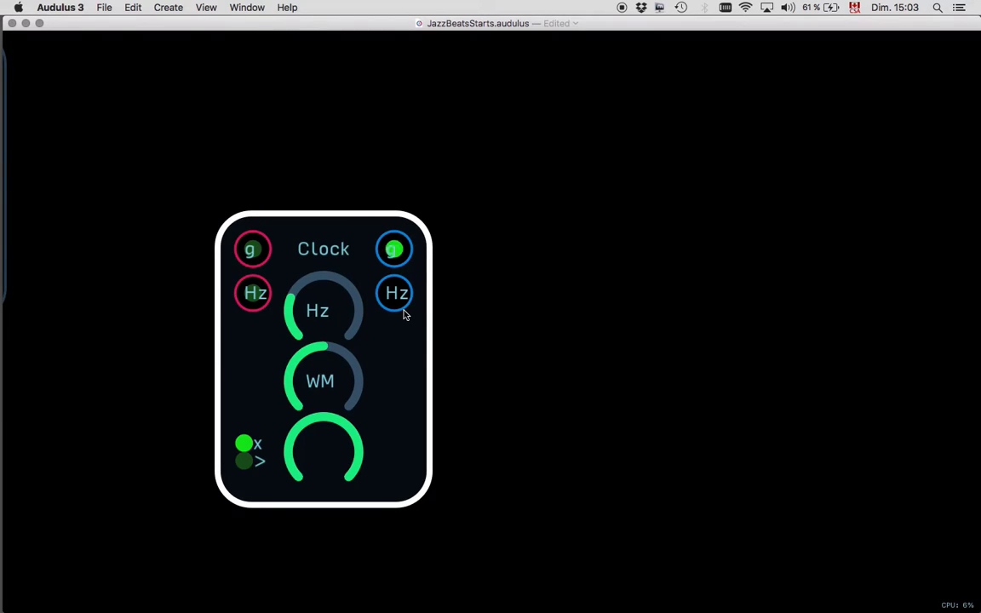
scroll(340, 258, down, 5)
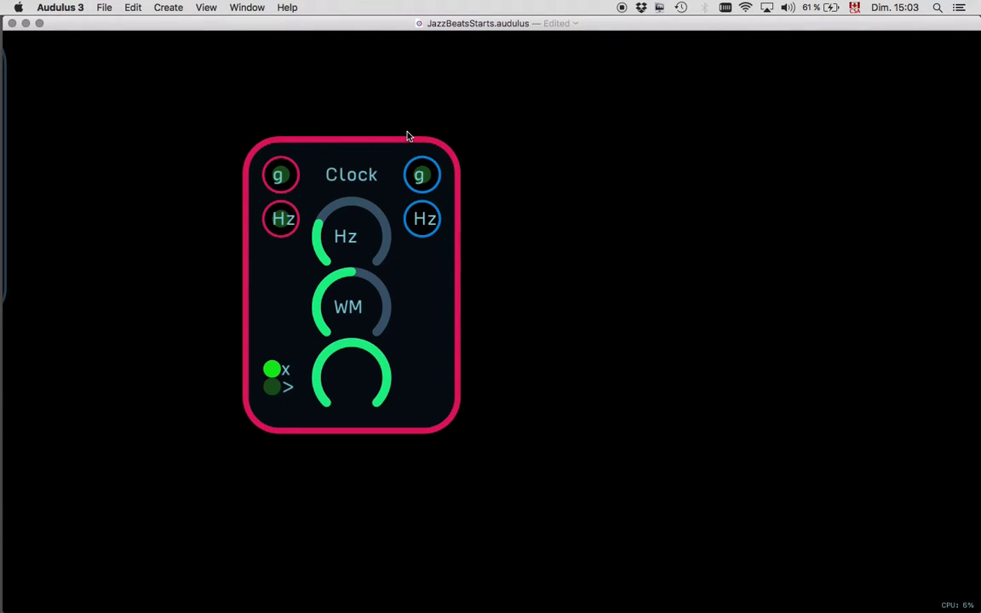
scroll(405, 135, down, 5)
drag(383, 152, 350, 165)
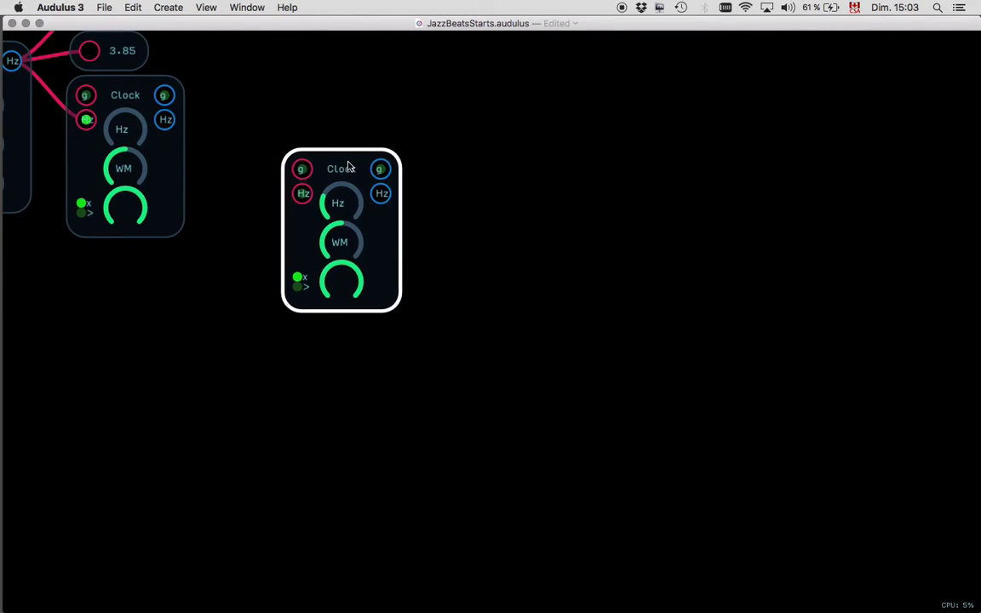
- Set the BPM node's tempo to 41 BPM
click(176, 96)
scroll(173, 99, left, 5)
click(174, 87)
drag(167, 79, 177, 193)
drag(167, 146, 175, 93)
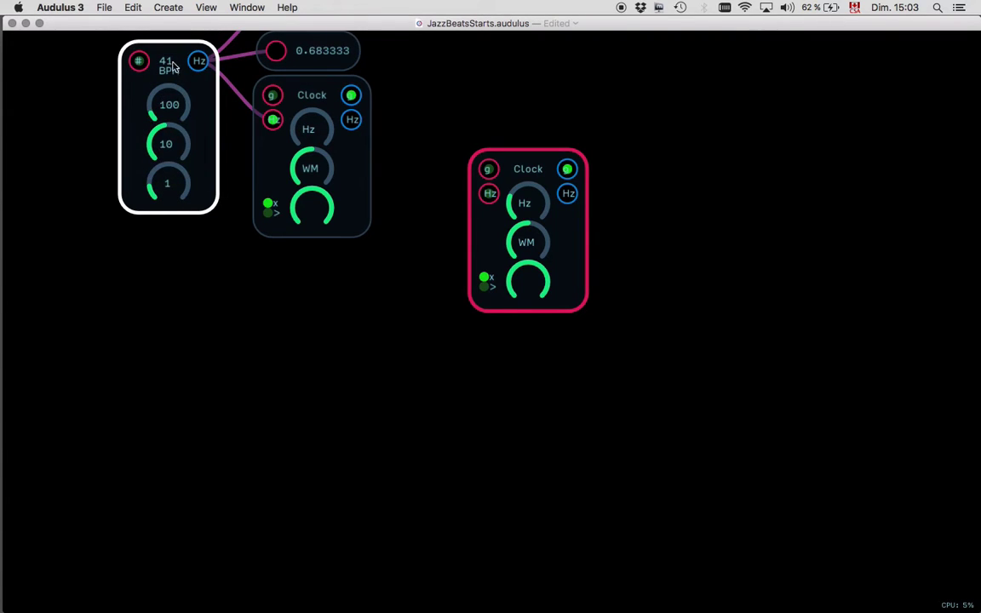
- Connect the first Clock's gate output to the gate input of the duplicated Clock
drag(352, 98, 491, 172)
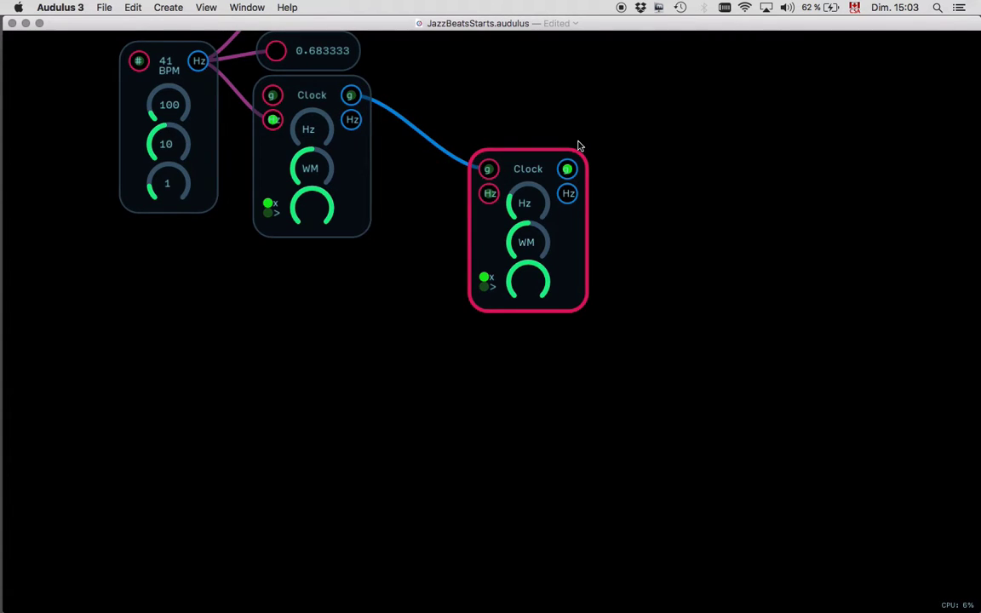
scroll(578, 144, down, 3)
scroll(579, 145, up, 5)
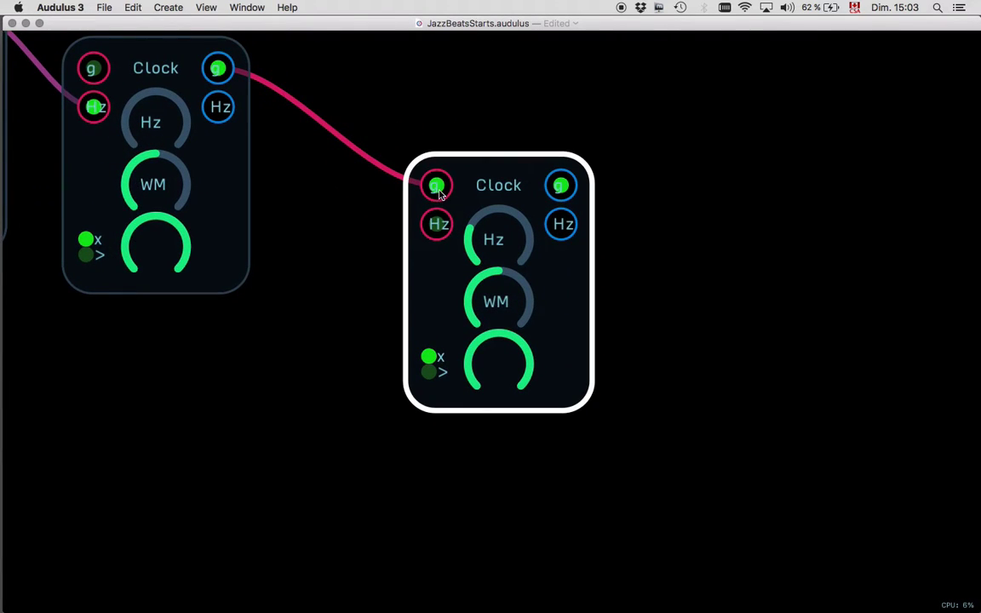
scroll(678, 193, down, 1)
- Connect the second Clock's gate output to the input of the uppermost waveform display, which feeds the kick
scroll(679, 194, down, 5)
scroll(678, 193, right, 5)
drag(305, 211, 739, 143)
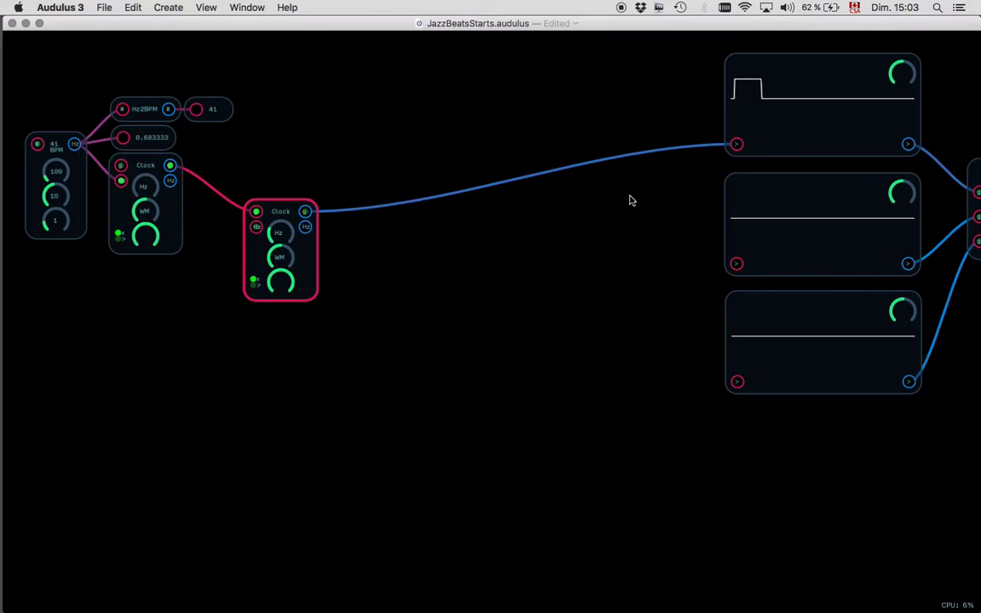
click(742, 131)
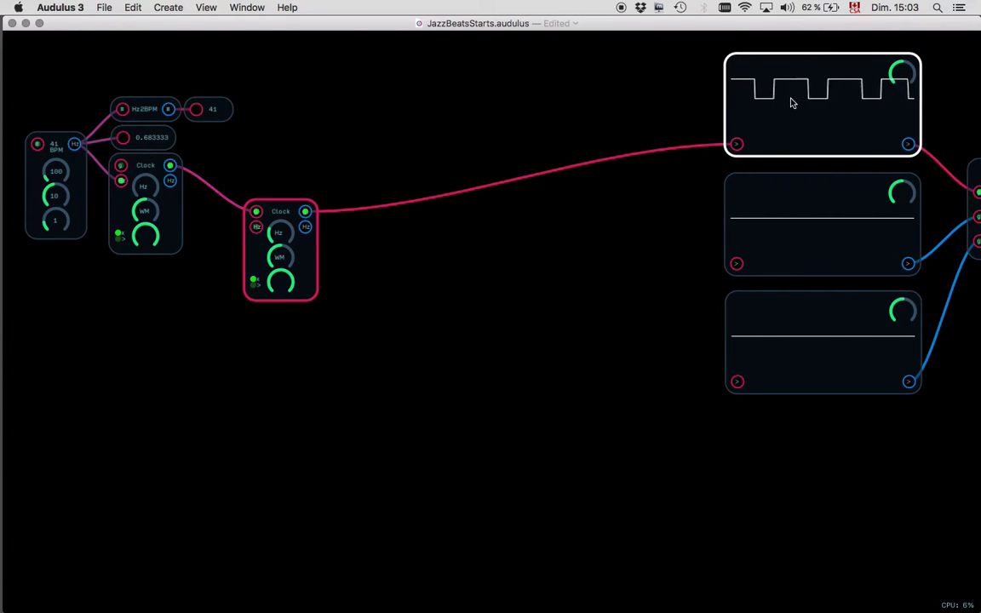
- Narrow the second Clock's pulses by lowering its WM value, and raise its Hz rate
click(280, 262)
drag(283, 260, 284, 363)
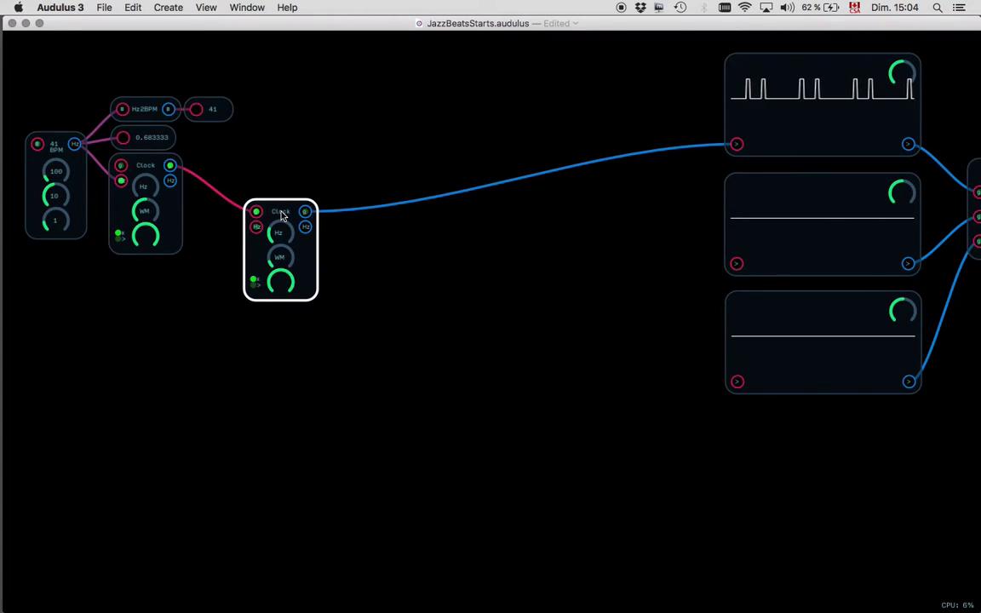
drag(282, 239, 284, 220)
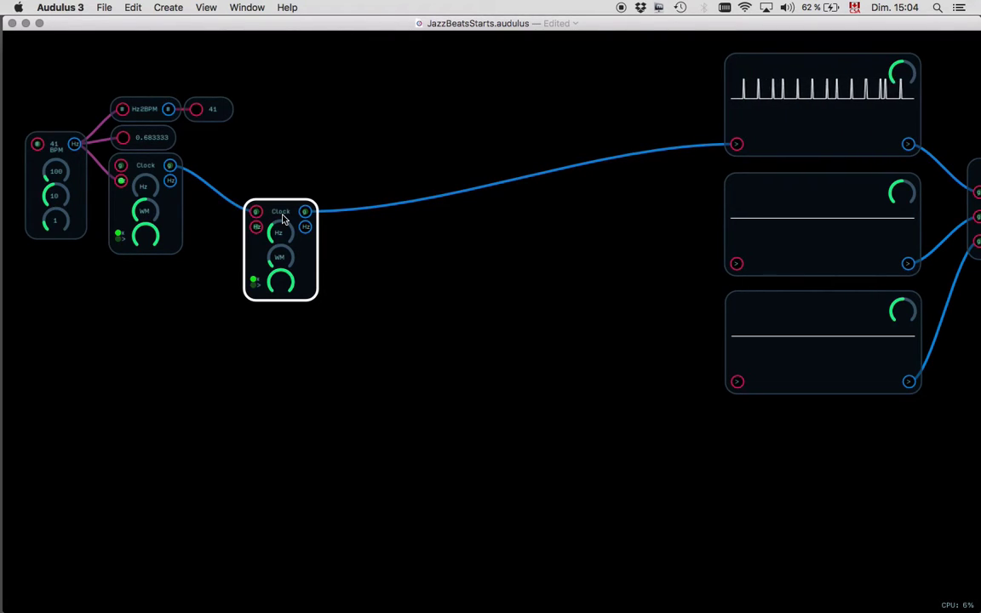
- Fine-tune the second Clock's Hz rate and set the BPM node's tempo to 71 BPM
click(134, 174)
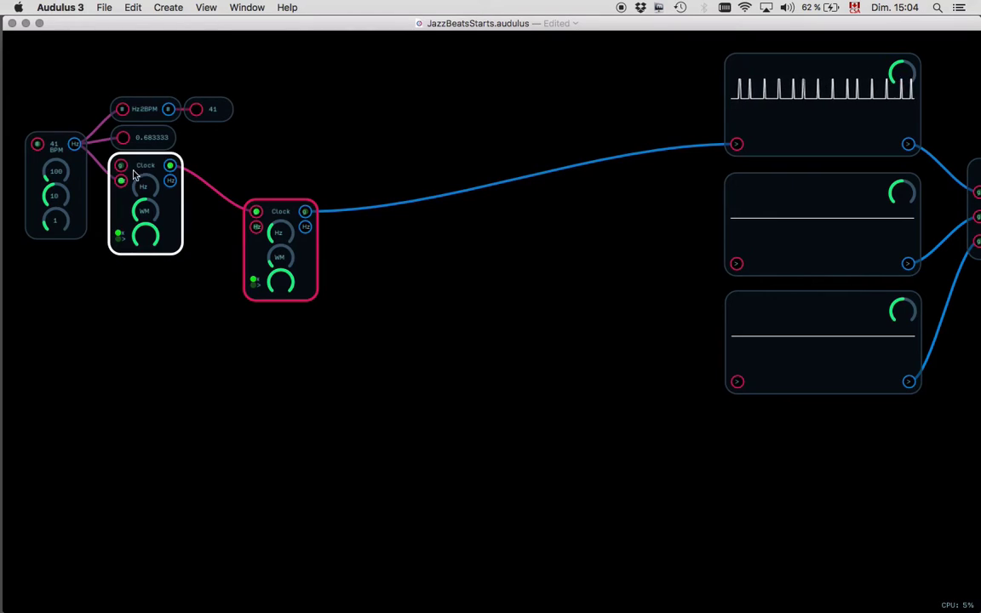
click(282, 232)
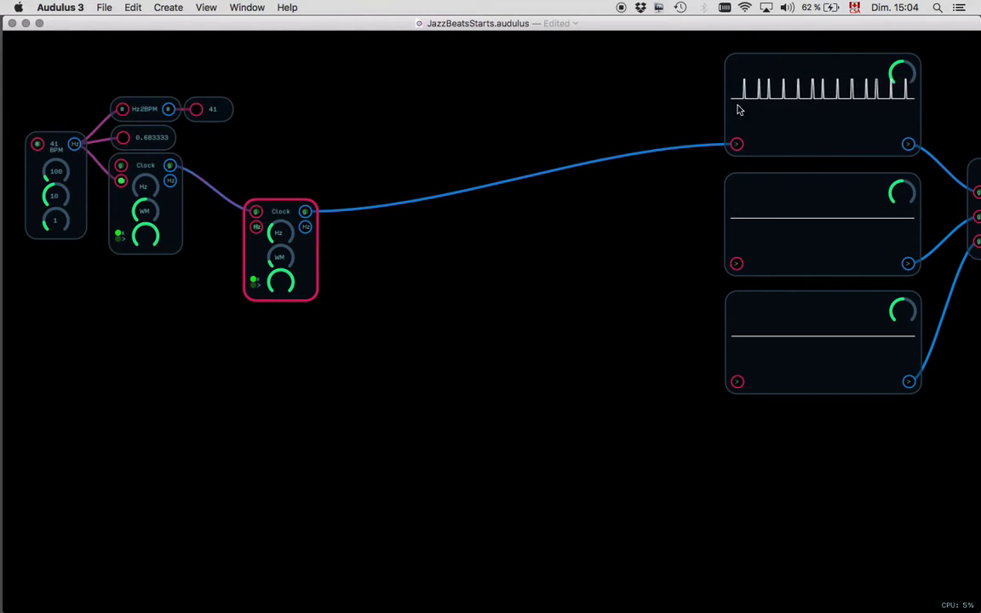
drag(278, 247, 279, 252)
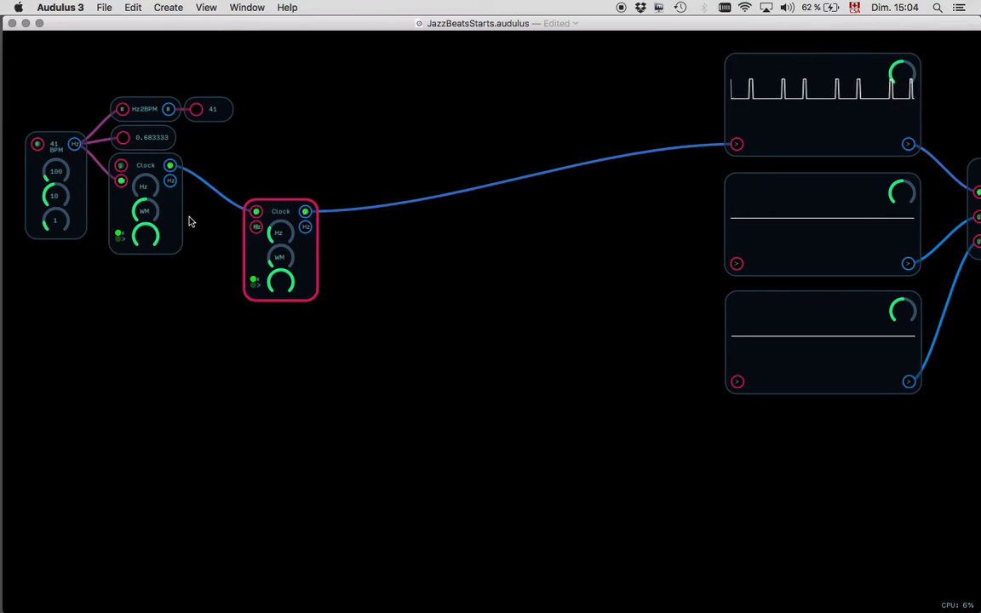
drag(56, 195, 72, 151)
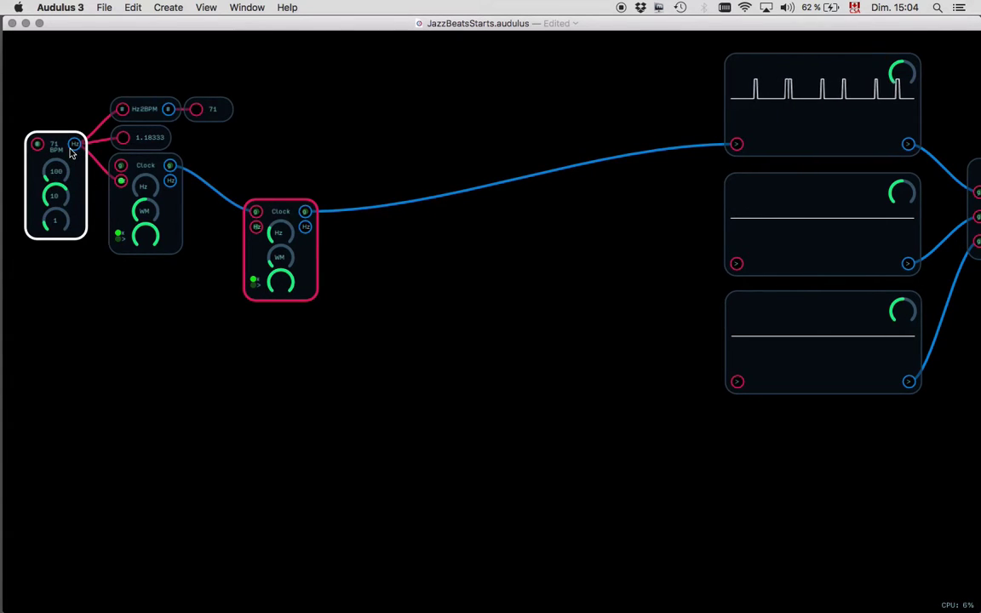
drag(281, 227, 287, 222)
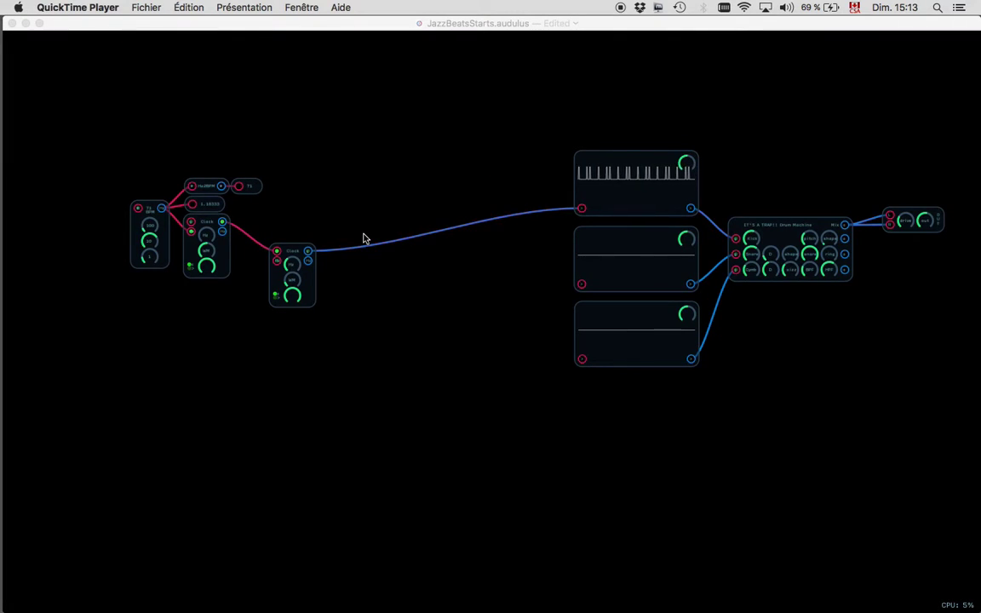
- Move the second Clock node up so that it sits slightly above the level of the first Clock
click(357, 24)
scroll(403, 132, up, 1)
scroll(401, 130, up, 3)
scroll(401, 130, down, 3)
drag(258, 238, 326, 208)
- Examine the snare and cymbal waveform displays and the gate link between the first and second Clock nodes
click(645, 248)
click(640, 395)
click(376, 309)
click(197, 246)
click(322, 207)
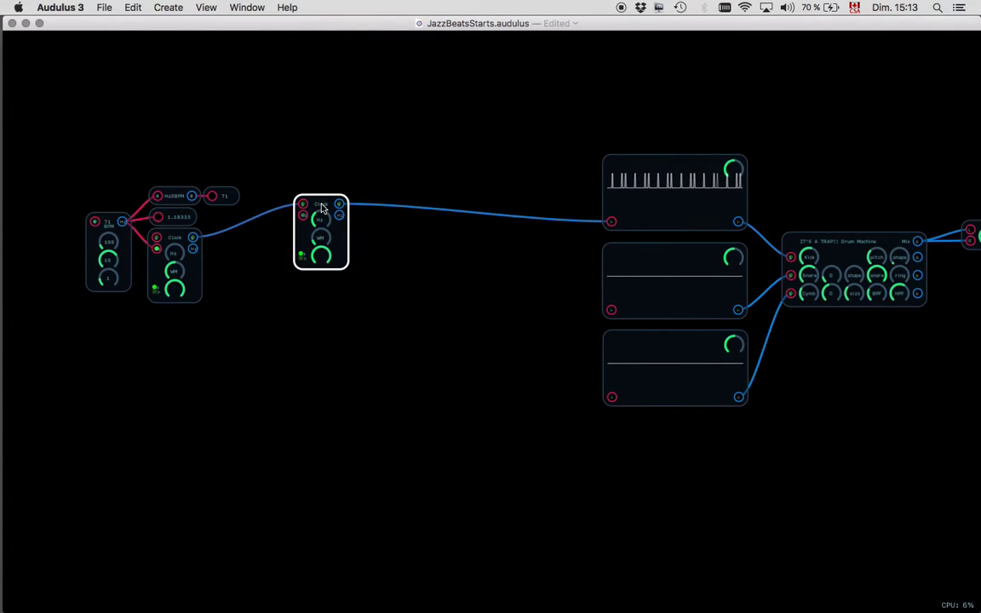
click(247, 224)
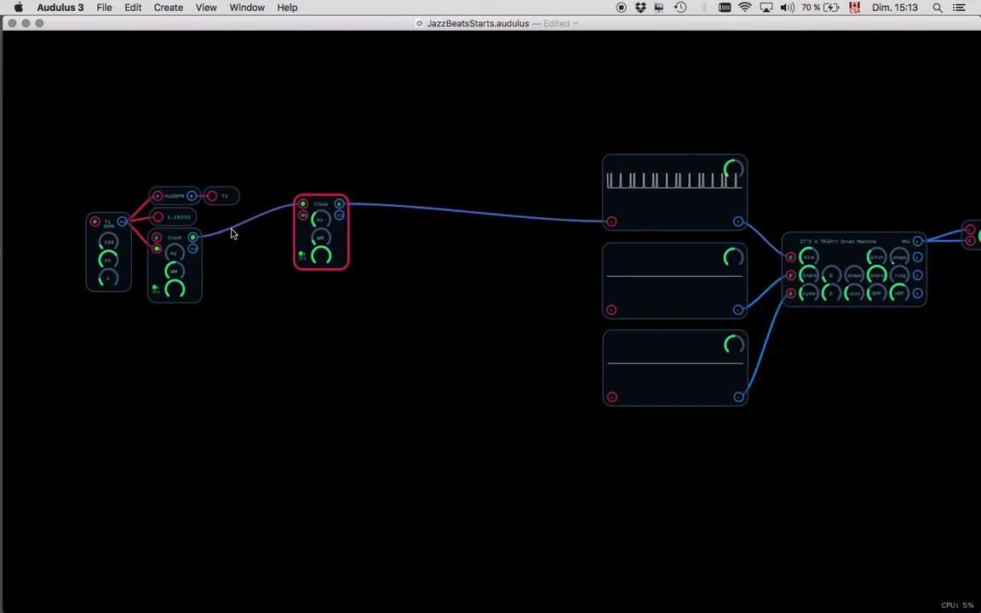
click(197, 245)
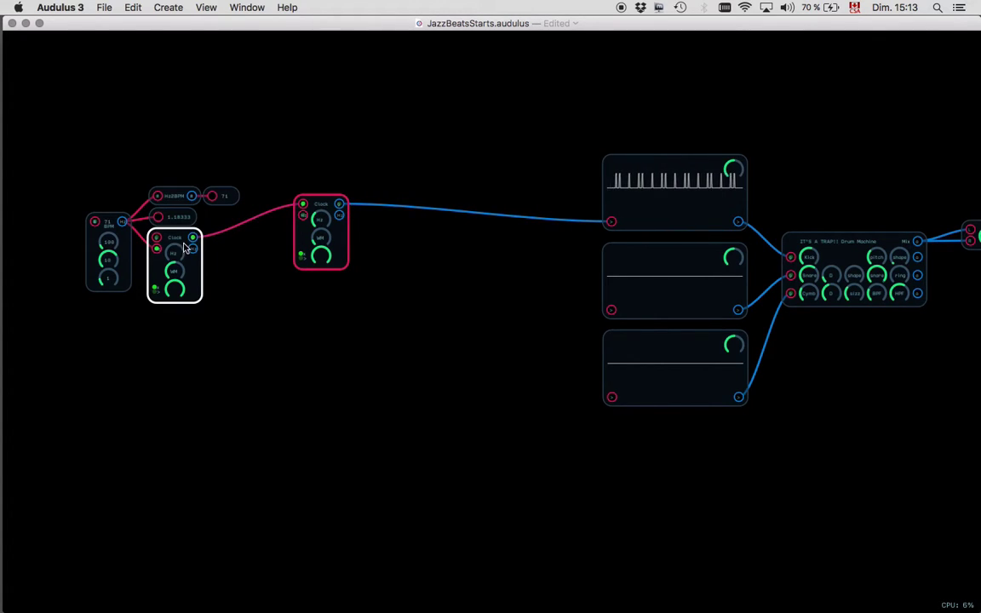
- Duplicate the second Clock directly below itself and connect the copy's gate output to the middle waveform display, which feeds the snare
click(323, 206)
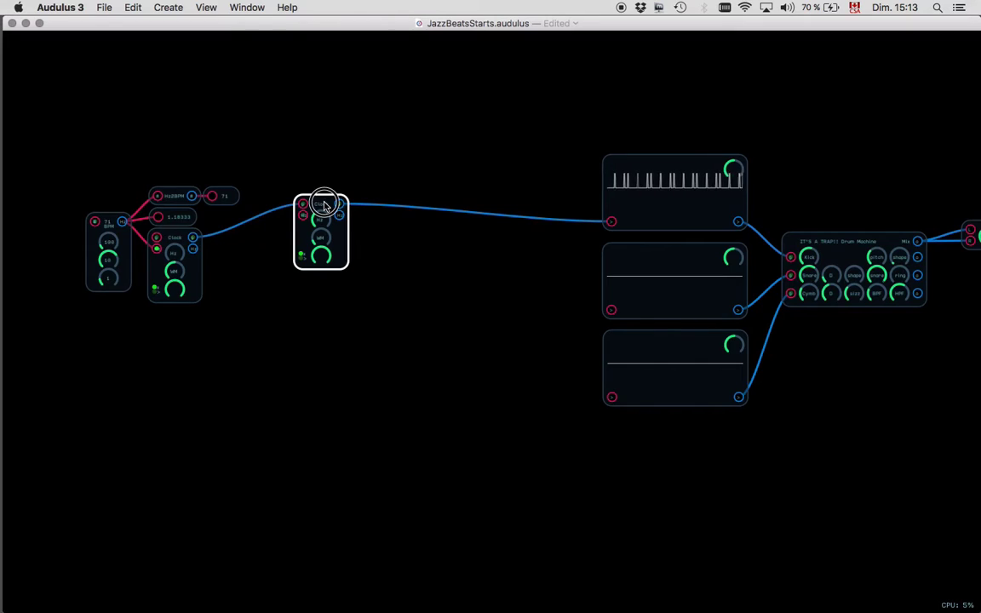
drag(323, 206, 317, 315)
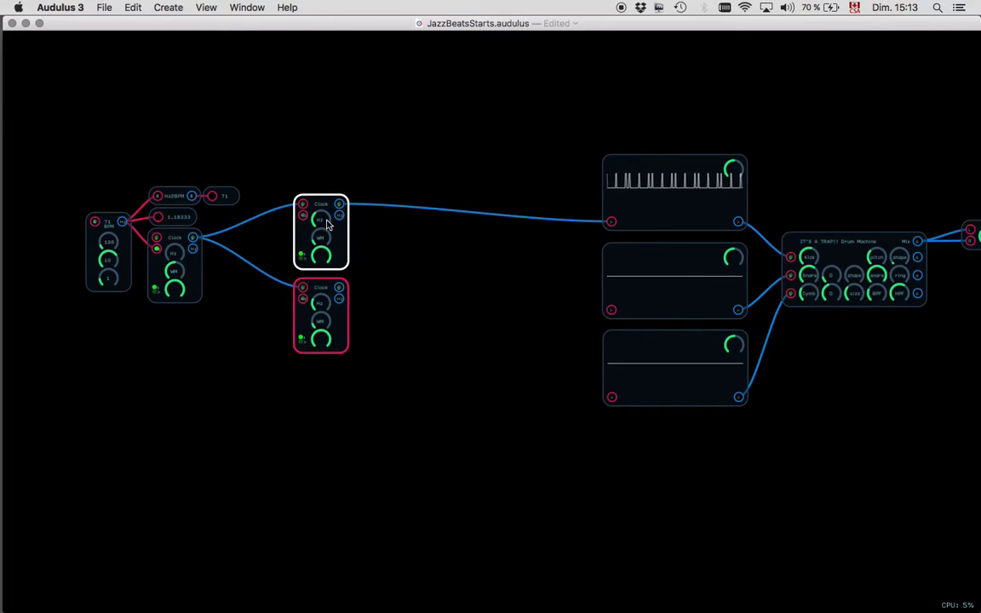
click(314, 290)
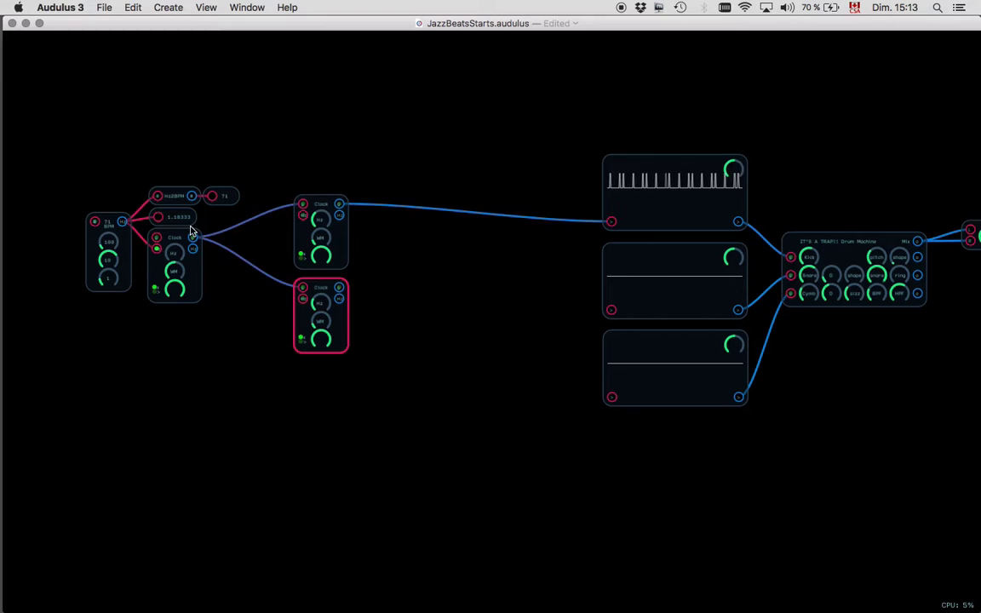
drag(339, 288, 610, 310)
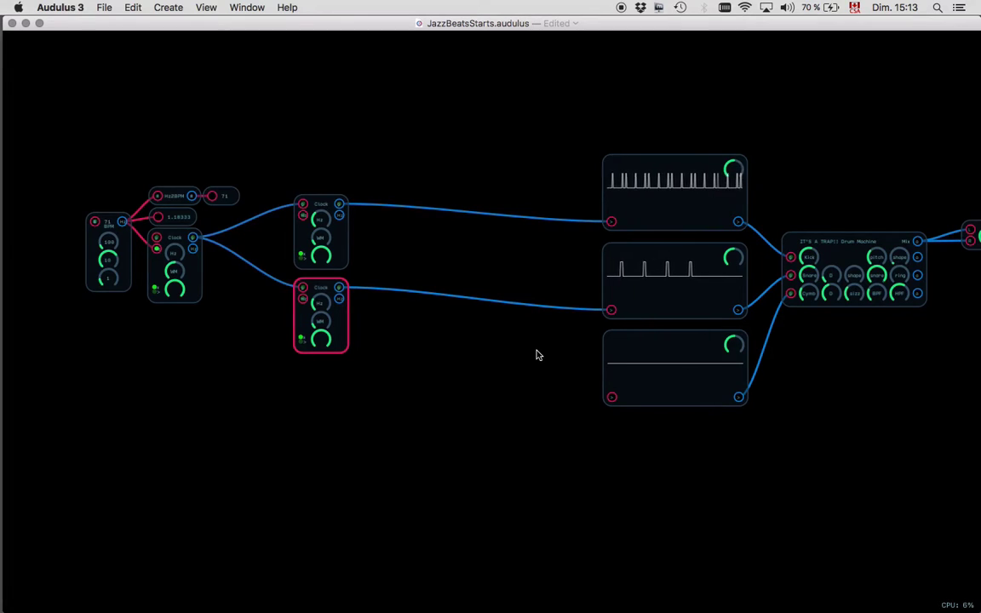
- Raise the Hz rate of the Clock feeding the snare and compare the kick and snare waveforms
scroll(547, 269, up, 5)
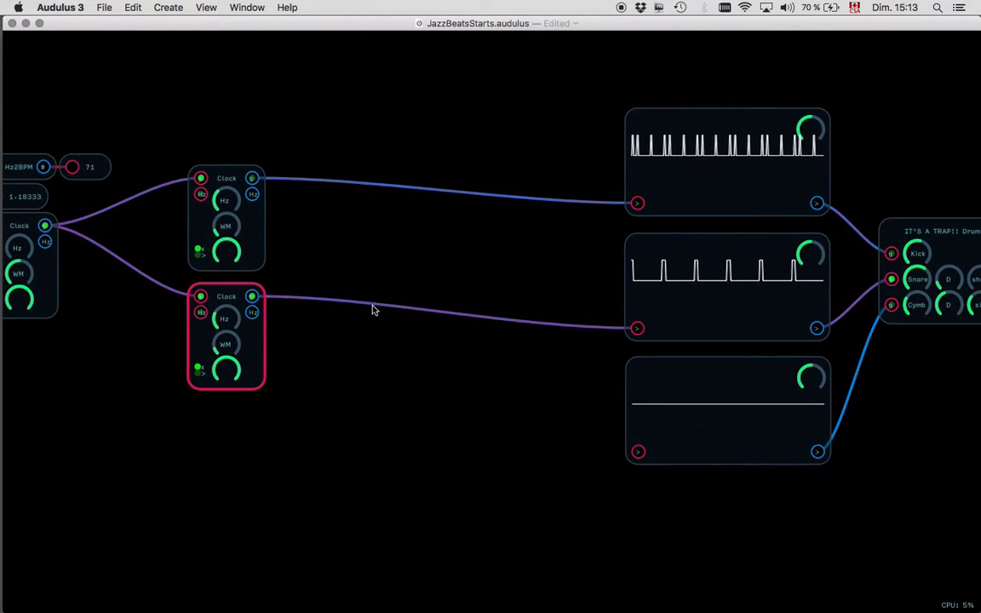
drag(219, 322, 223, 307)
click(688, 272)
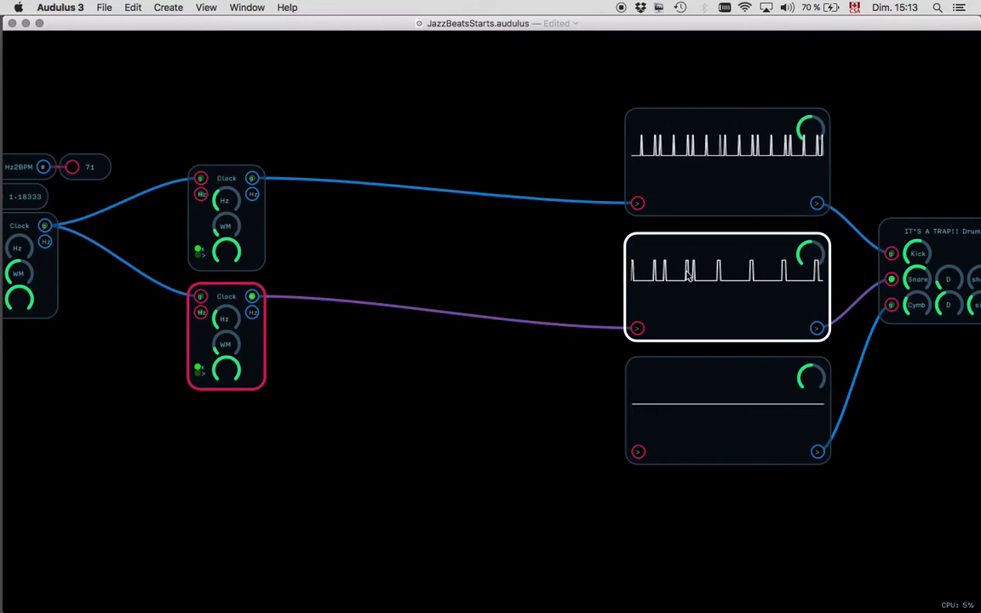
click(681, 178)
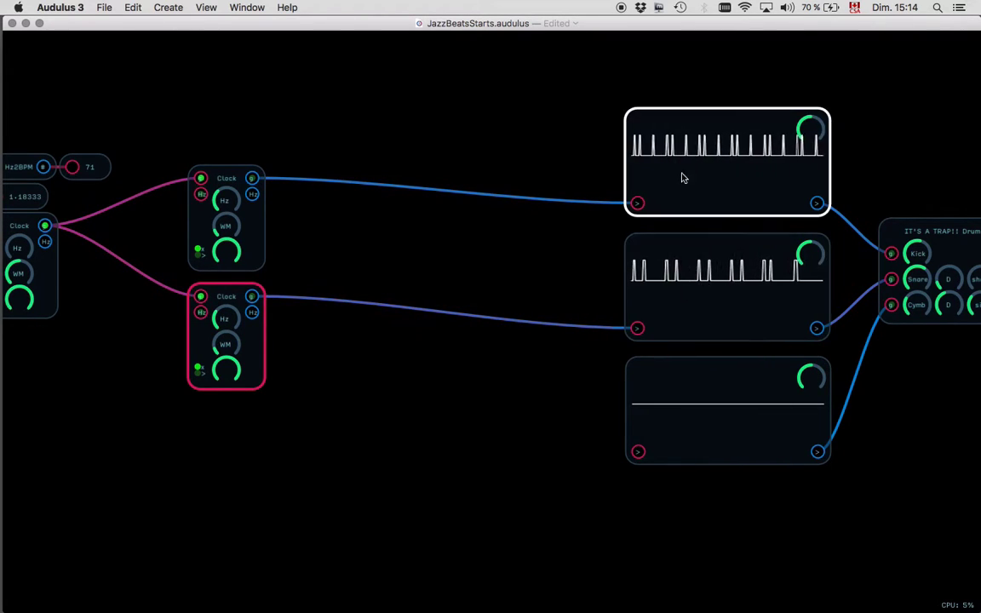
click(294, 310)
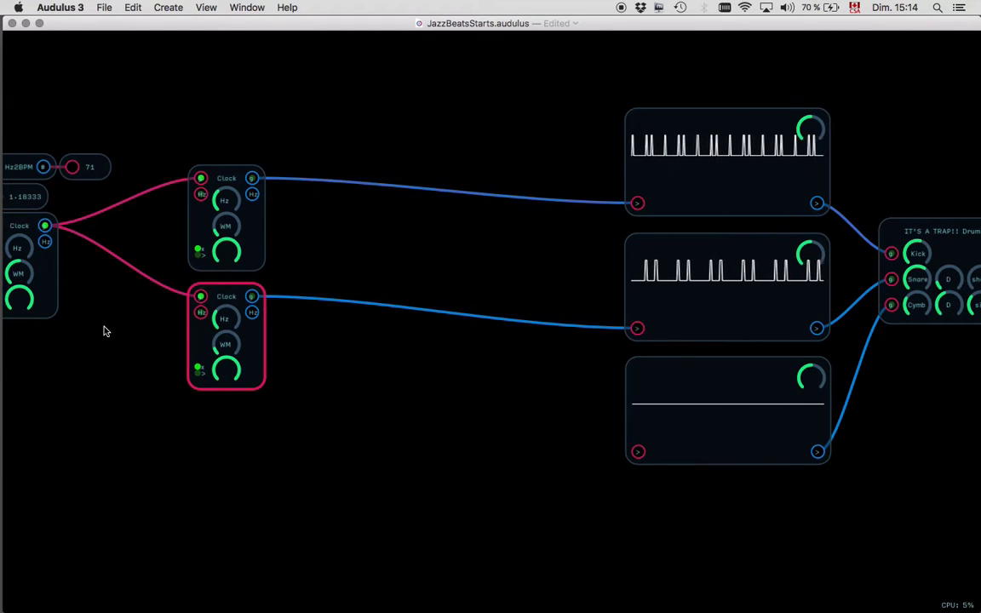
- Set the tempo to 61 BPM and compare the pulse patterns on the kick and snare displays
scroll(104, 331, left, 5)
click(82, 267)
drag(82, 267, 83, 280)
scroll(515, 247, right, 3)
scroll(515, 247, right, 4)
click(668, 263)
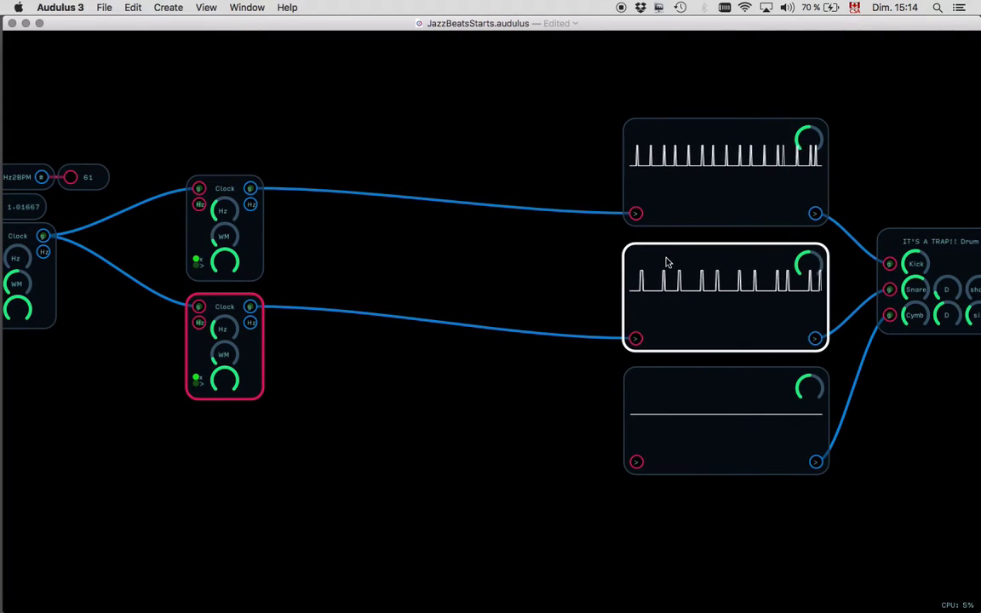
click(223, 329)
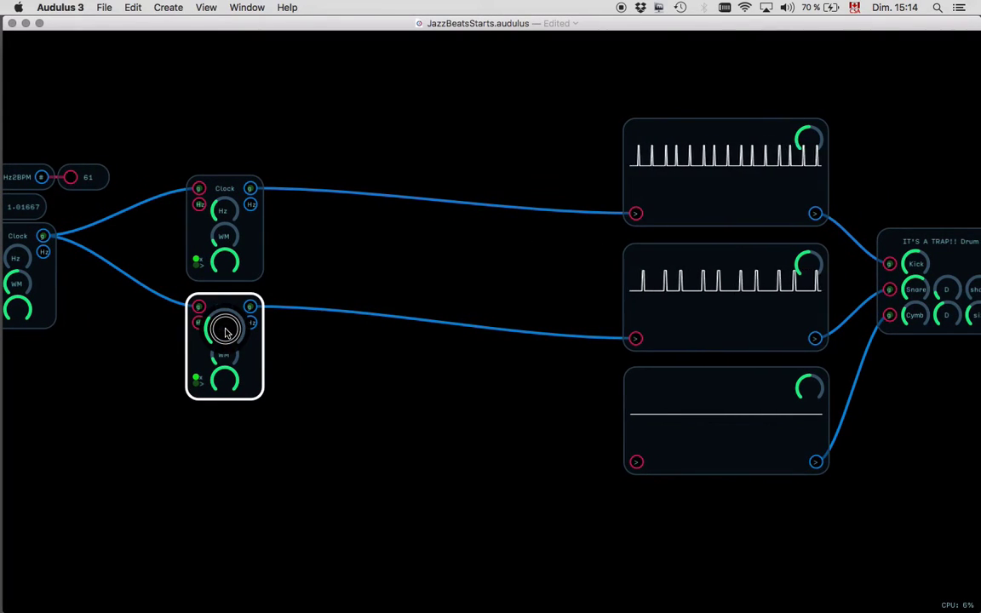
click(716, 199)
click(707, 232)
- Lower the tempo to 41 BPM and check the pulses on the snare's waveform display
scroll(563, 296, left, 10)
click(453, 277)
drag(390, 274, 407, 338)
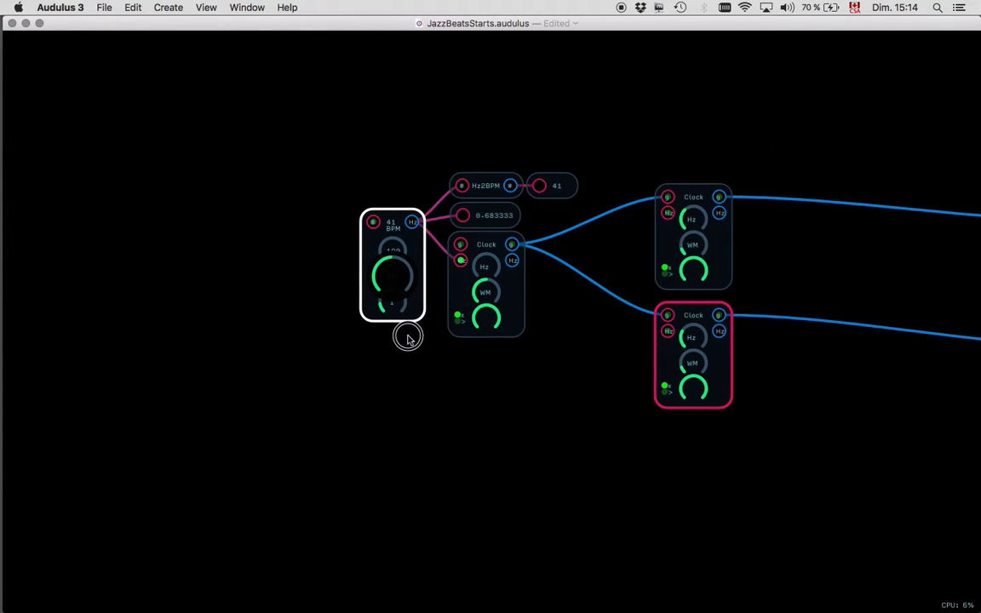
scroll(407, 339, right, 10)
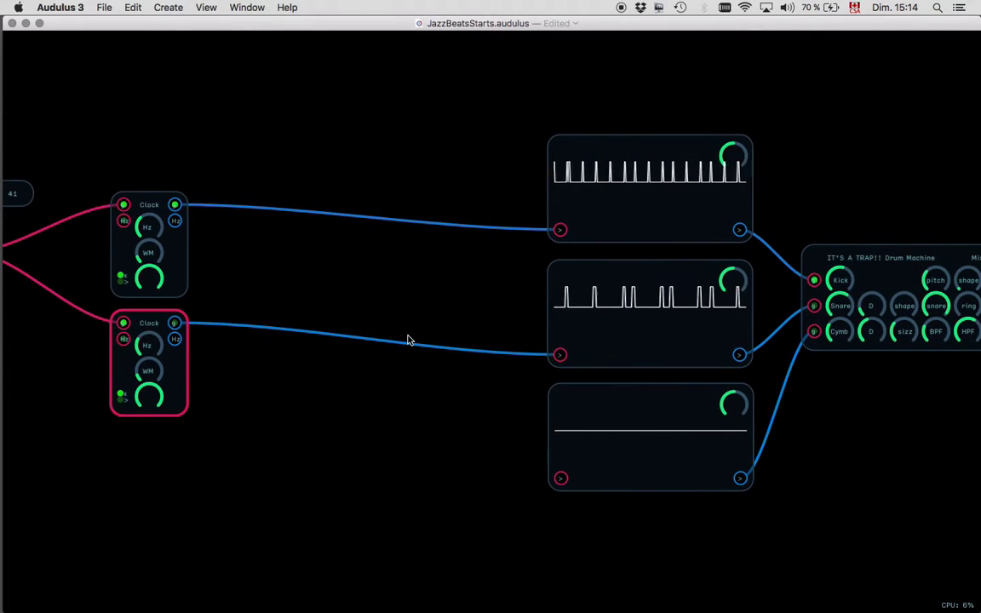
click(630, 308)
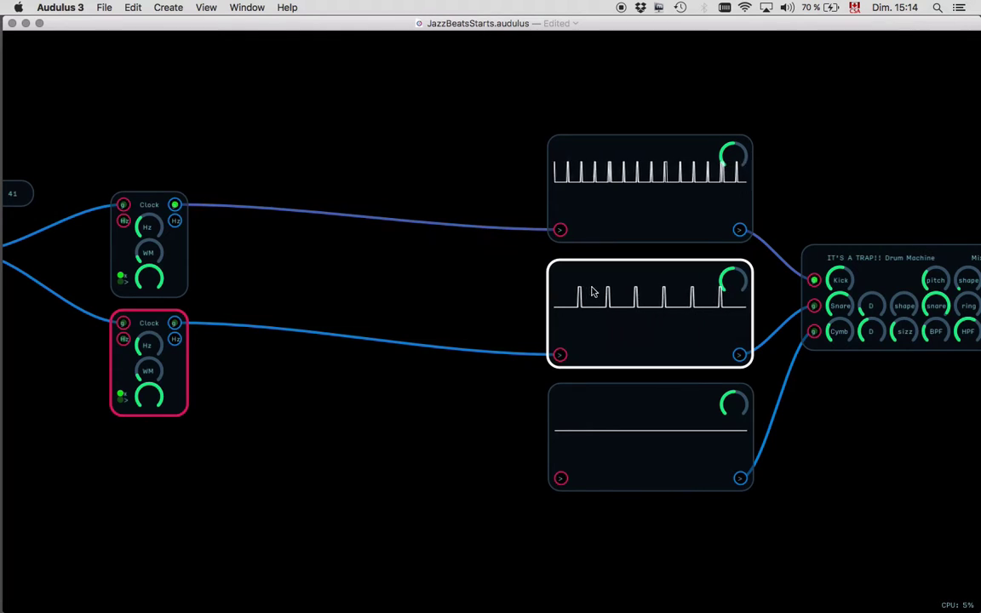
click(432, 309)
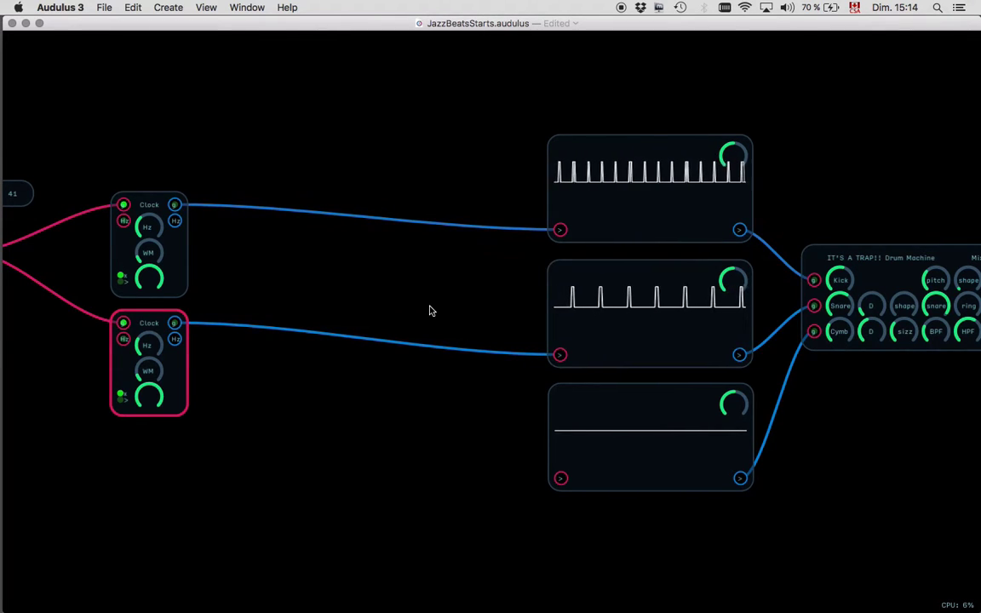
- Raise the tempo to 66 BPM by adjusting the ones and tens values of the BPM node
scroll(431, 311, down, 3)
scroll(431, 311, left, 5)
click(166, 272)
drag(166, 304, 184, 212)
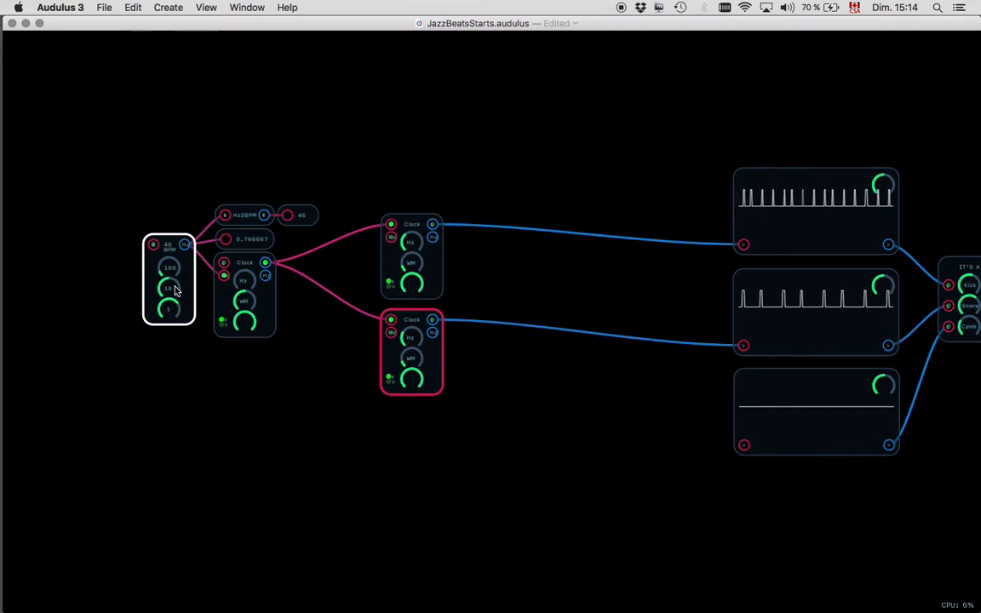
drag(174, 290, 175, 268)
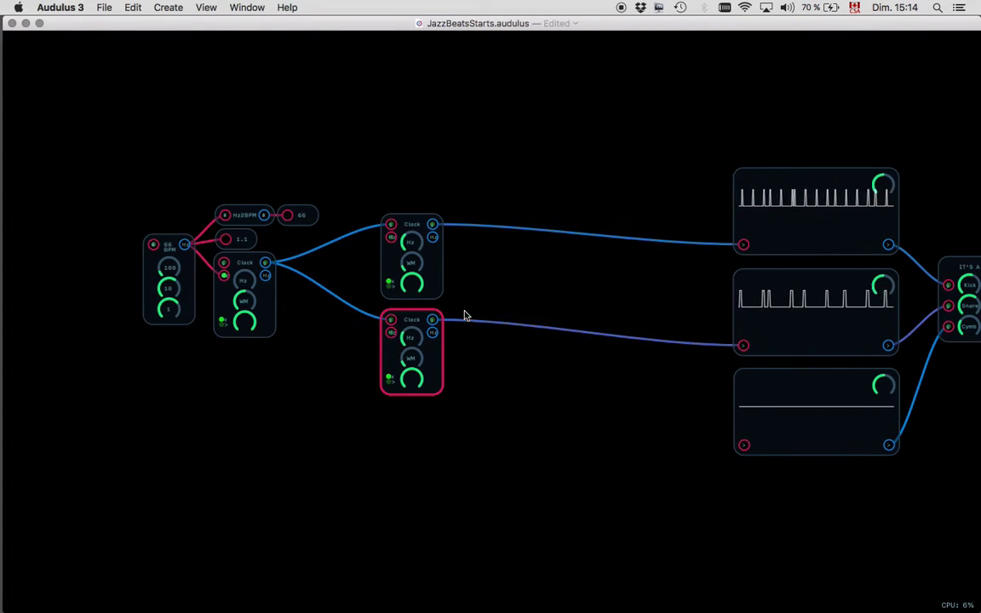
- Lower the tempo on the BPM node to 43 BPM
mouse_move(169, 308)
mouse_down()
mouse_move(179, 401)
mouse_move(170, 311)
mouse_up()
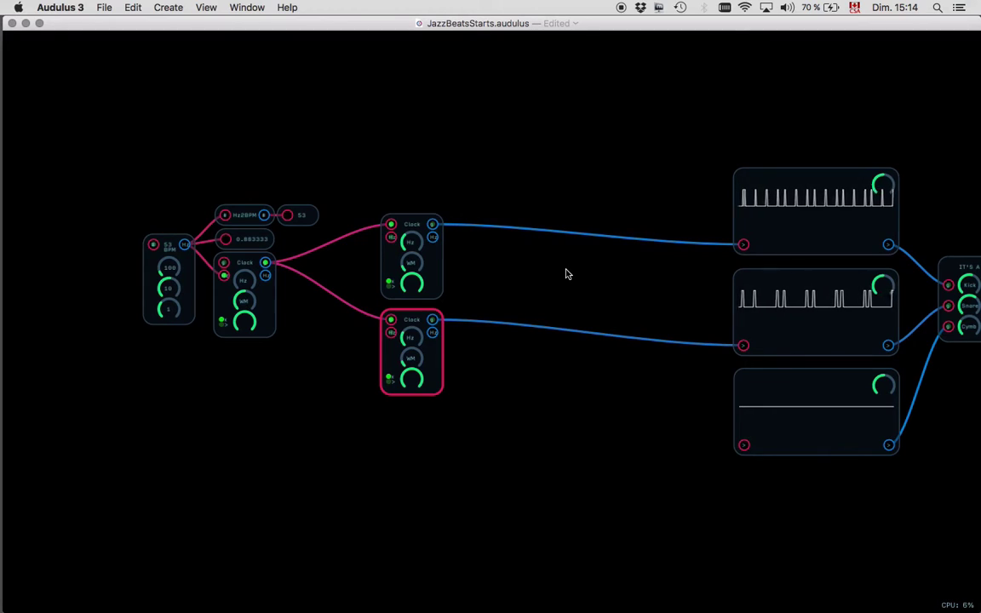
drag(173, 288, 170, 316)
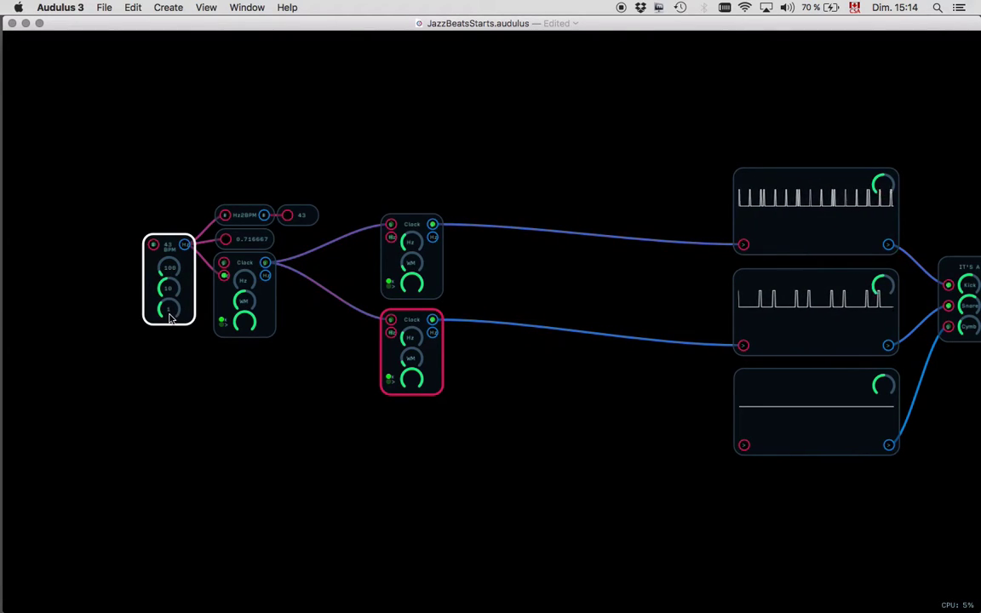
- Duplicate the snare's gated Clock below it as a faster Clock, with its gate output feeding the cymbal's waveform display
click(406, 337)
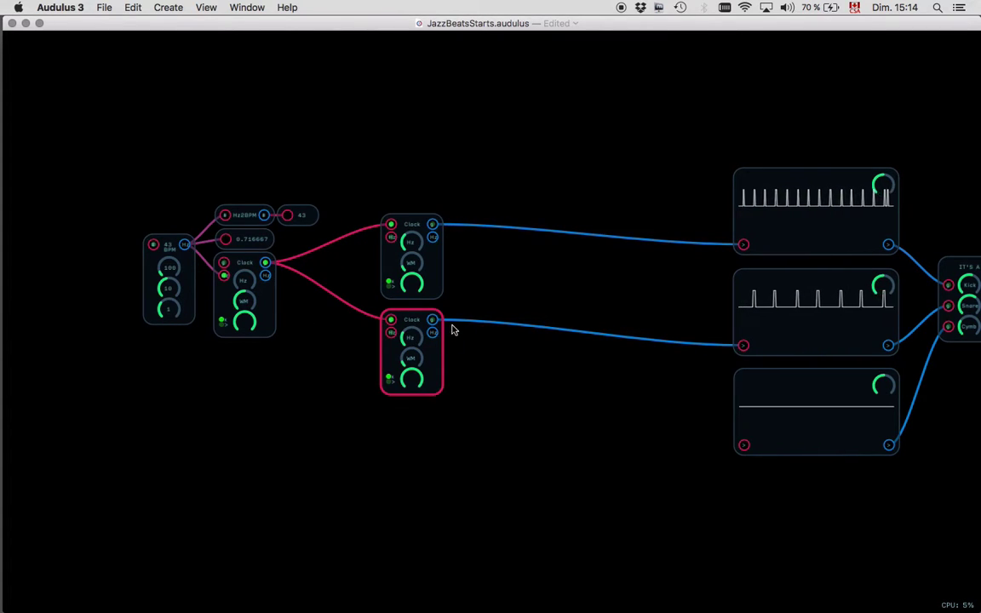
drag(415, 323, 419, 419)
click(419, 418)
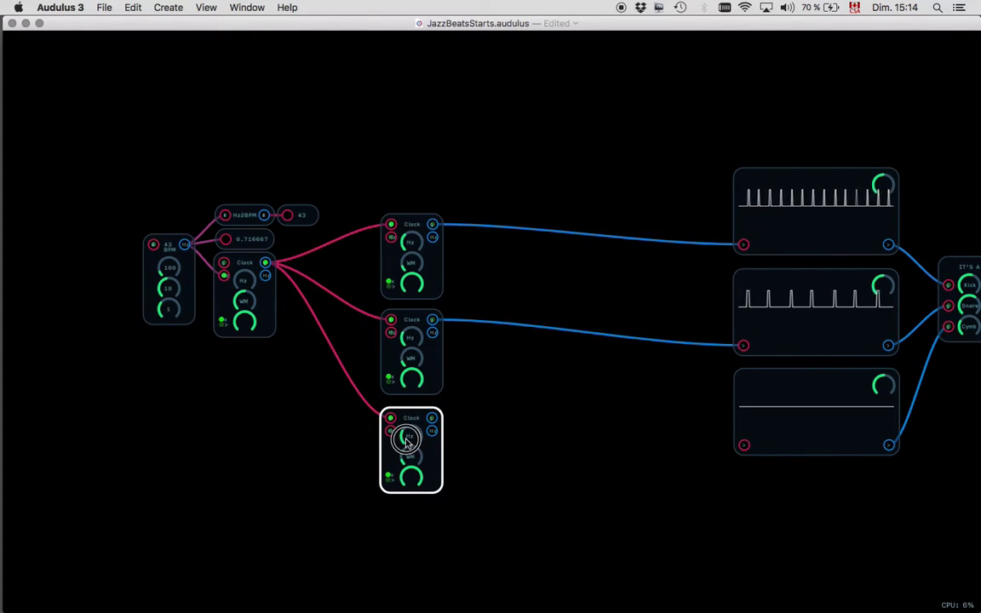
drag(433, 419, 746, 446)
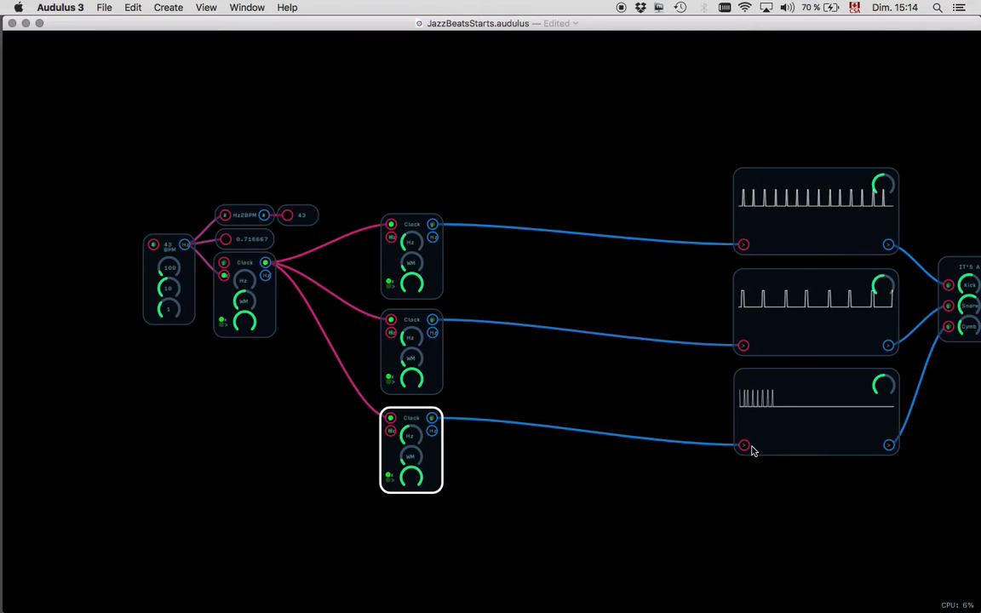
- Lower the Hz rate of the cymbal's Clock and compare its pulses with those on the kick and snare displays
click(769, 421)
scroll(770, 421, up, 3)
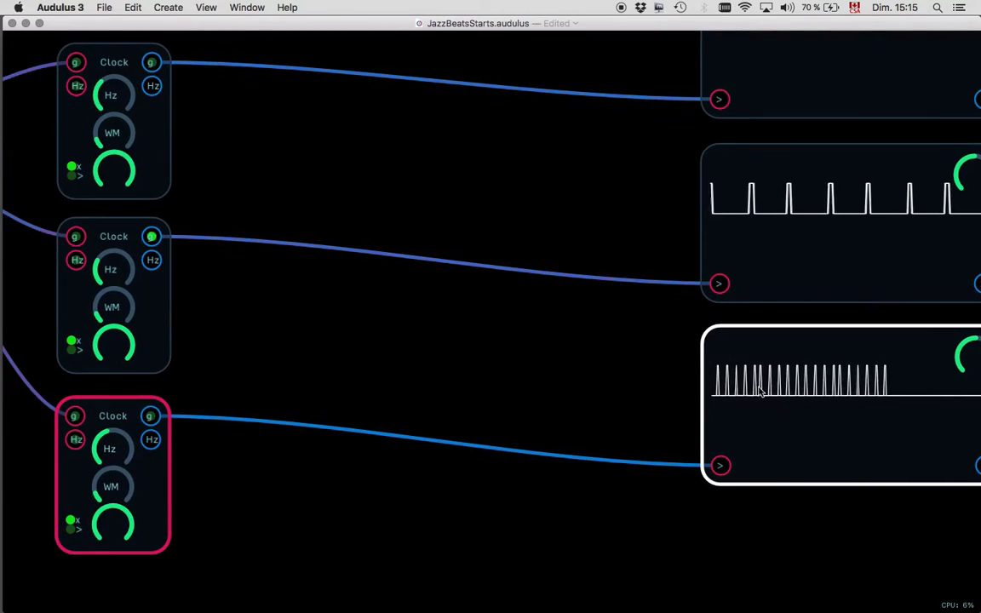
click(647, 407)
click(771, 395)
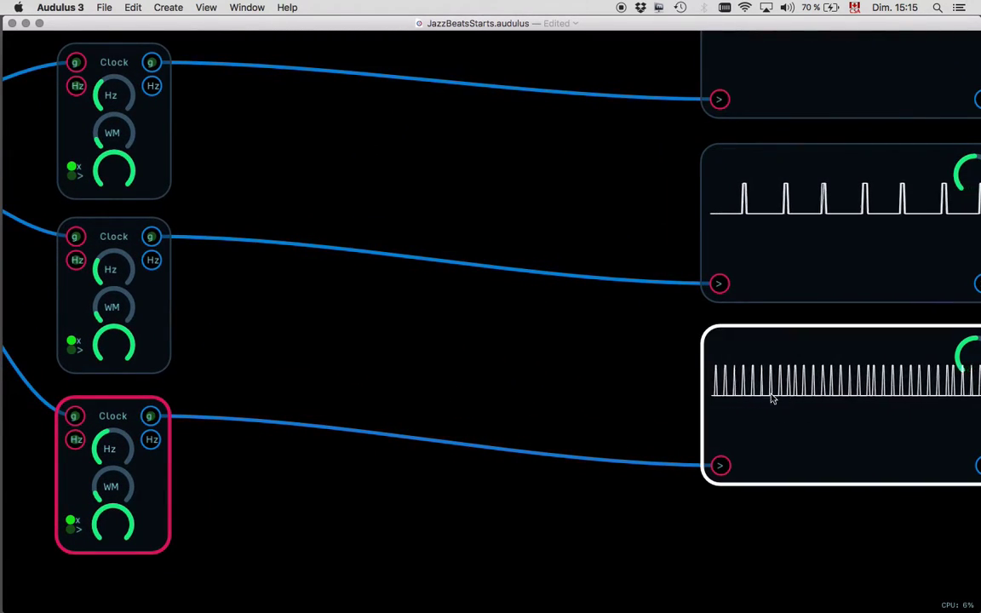
click(701, 372)
click(110, 438)
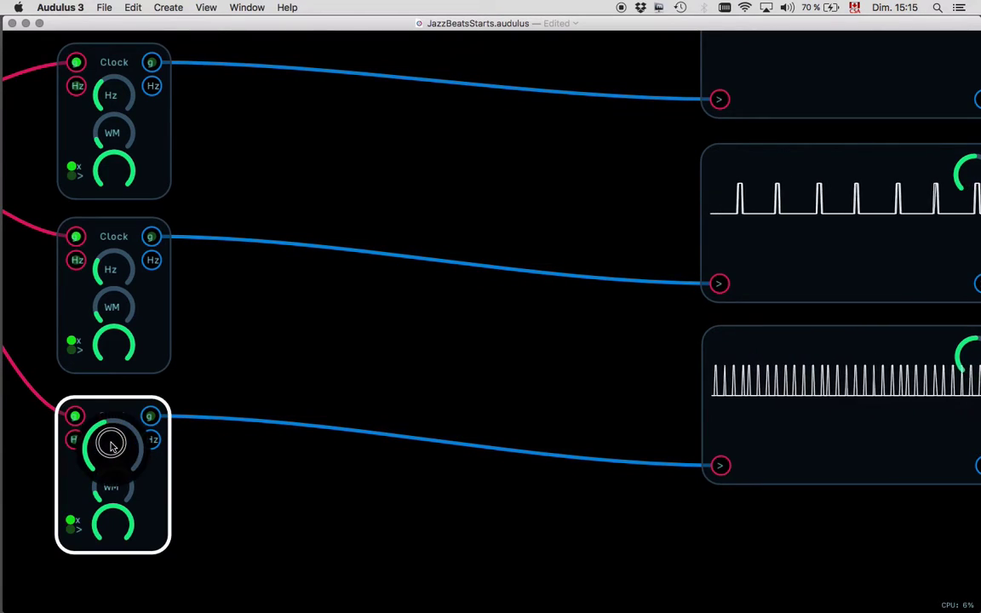
drag(109, 457, 109, 462)
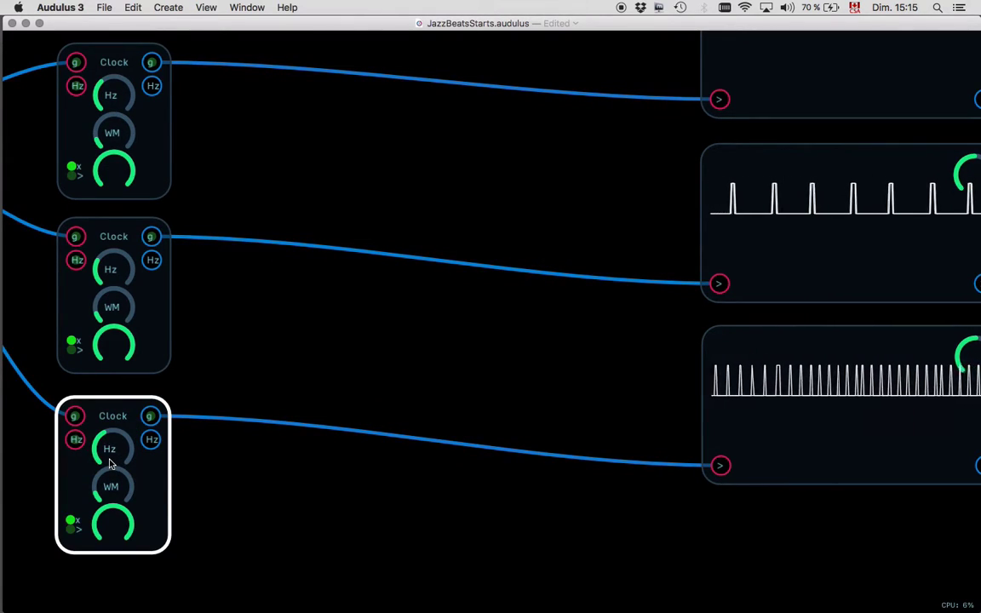
drag(109, 462, 109, 474)
click(803, 342)
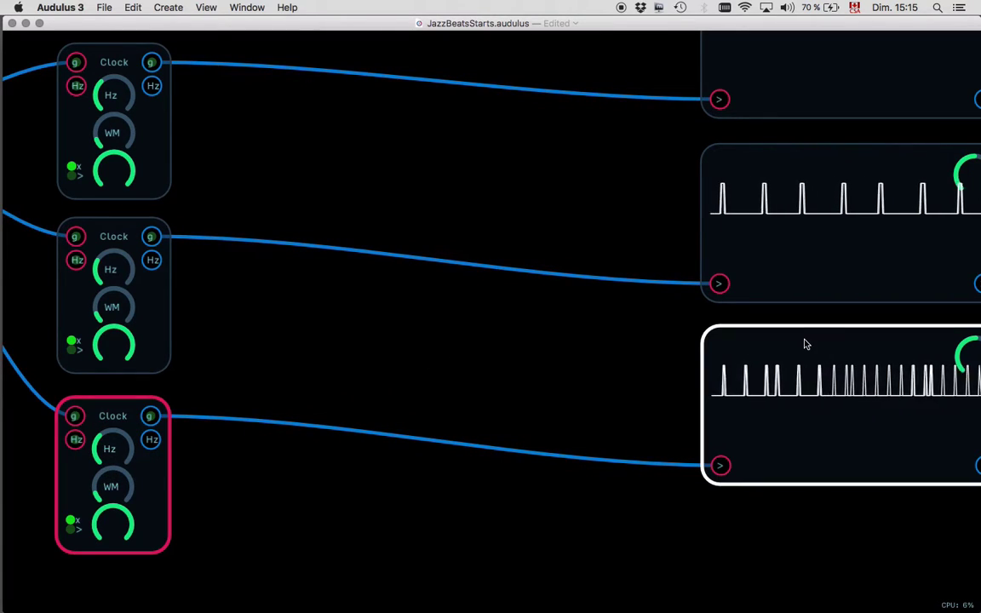
scroll(804, 344, down, 3)
scroll(806, 345, down, 2)
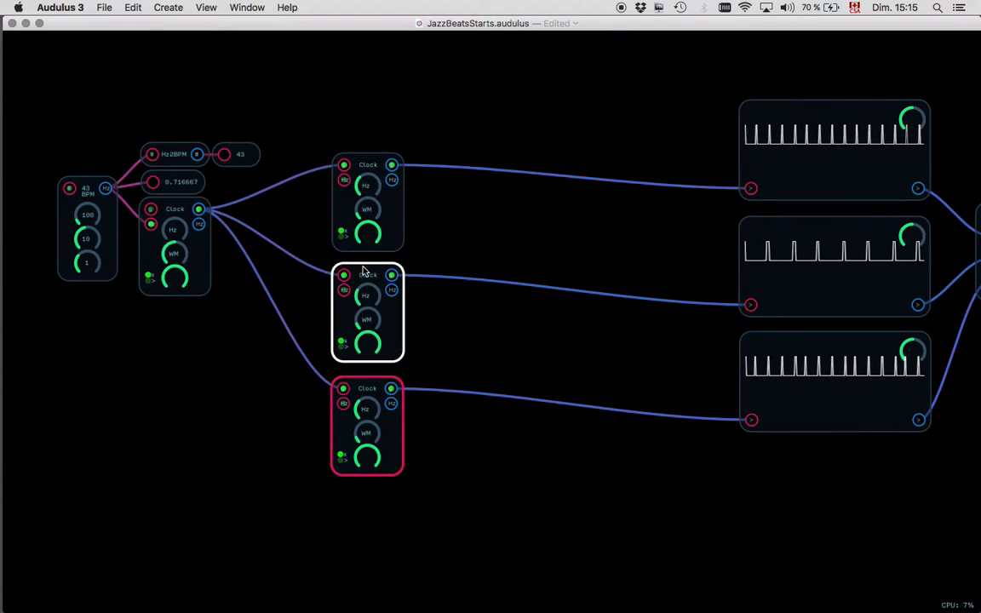
click(368, 394)
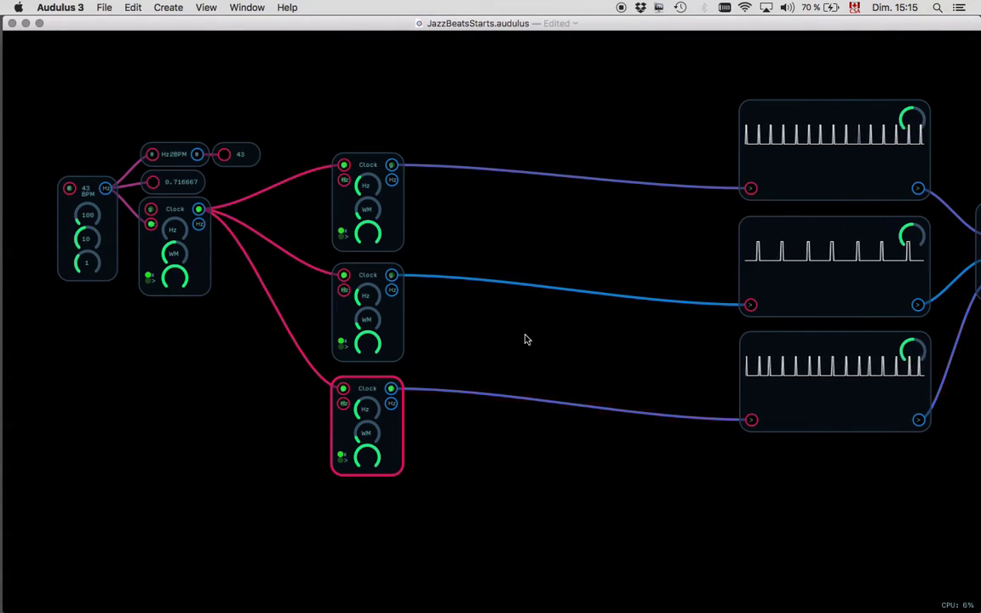
- Add a fourth waveform display fed directly by the main Clock's gate output and lower that Clock's WM value
scroll(526, 340, down, 3)
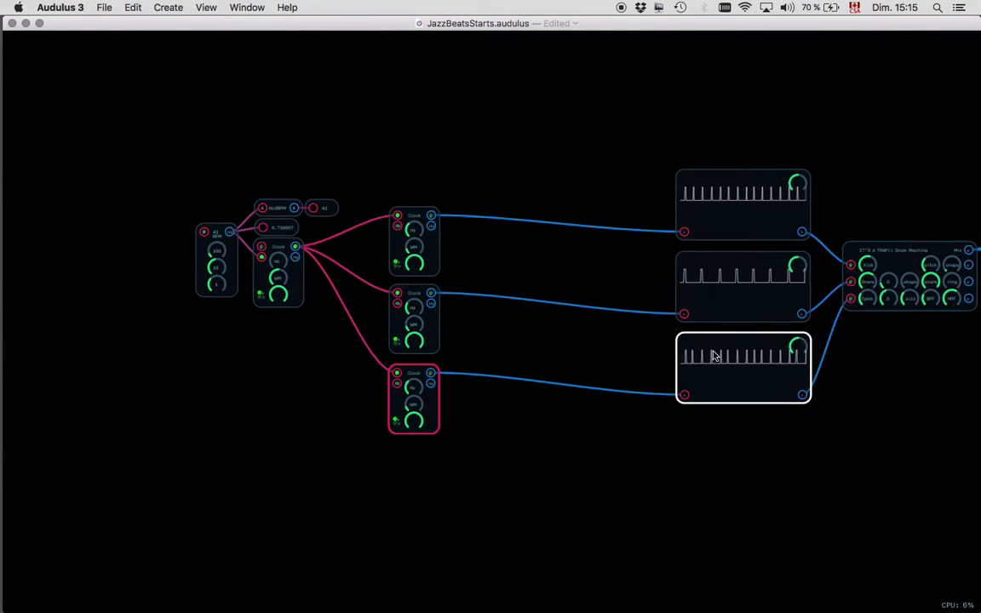
scroll(834, 427, right, 5)
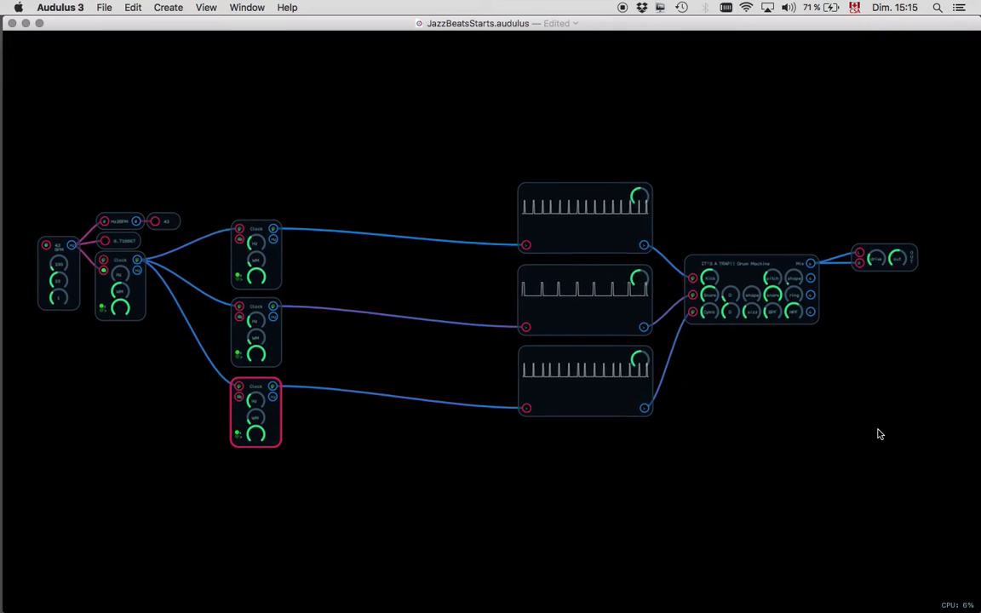
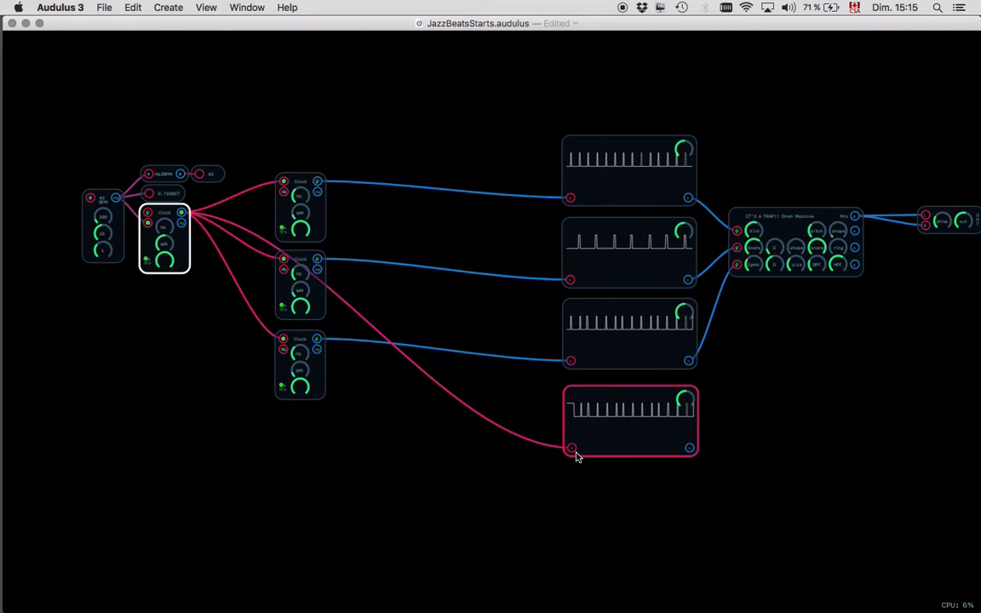
drag(165, 258, 165, 305)
click(609, 366)
click(618, 415)
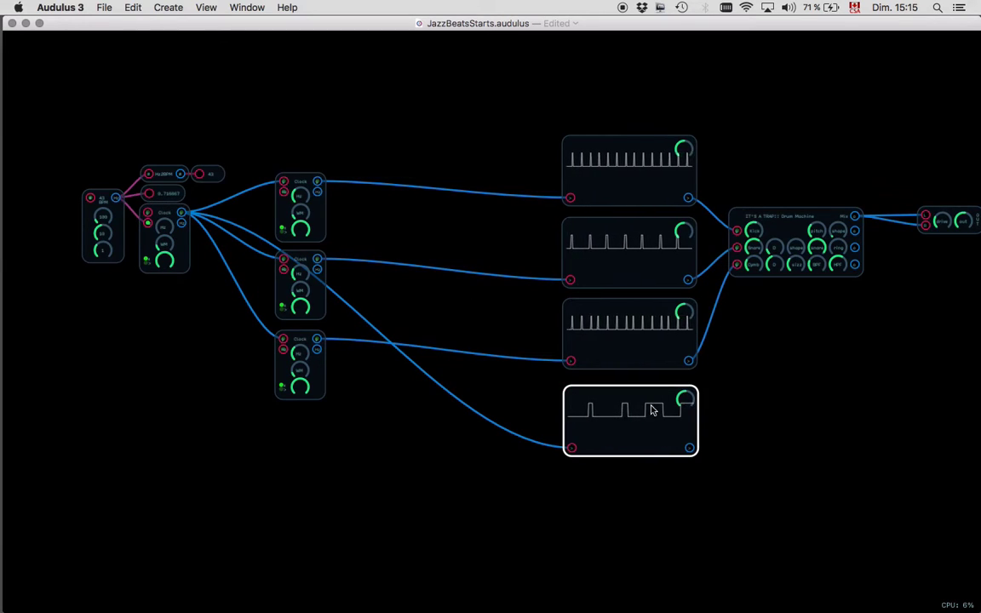
click(824, 413)
- Insert a Cymbal drum module from the module library beside the fourth waveform display and connect the display's output to its gate
scroll(825, 413, right, 5)
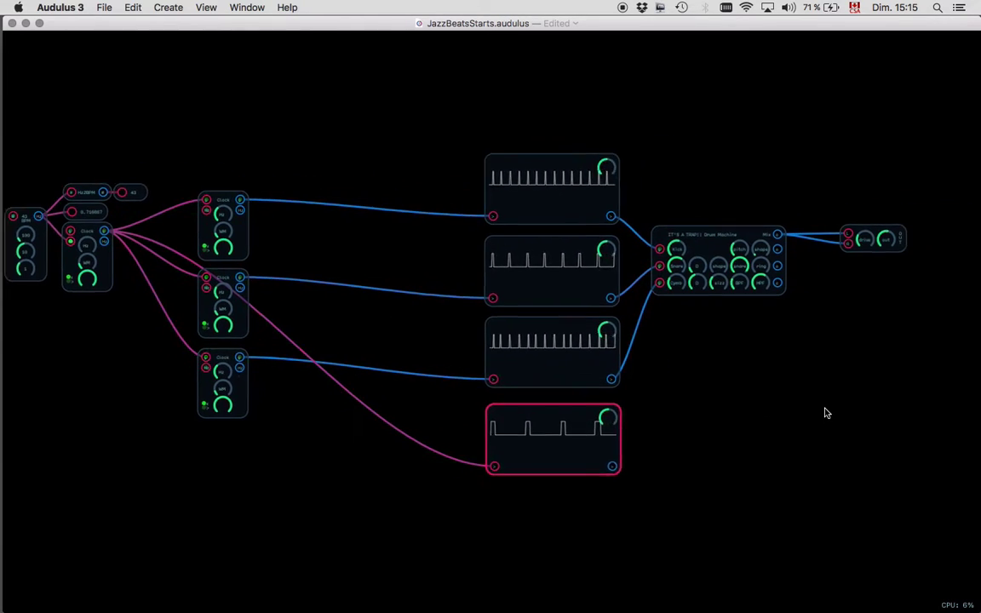
right_click(675, 406)
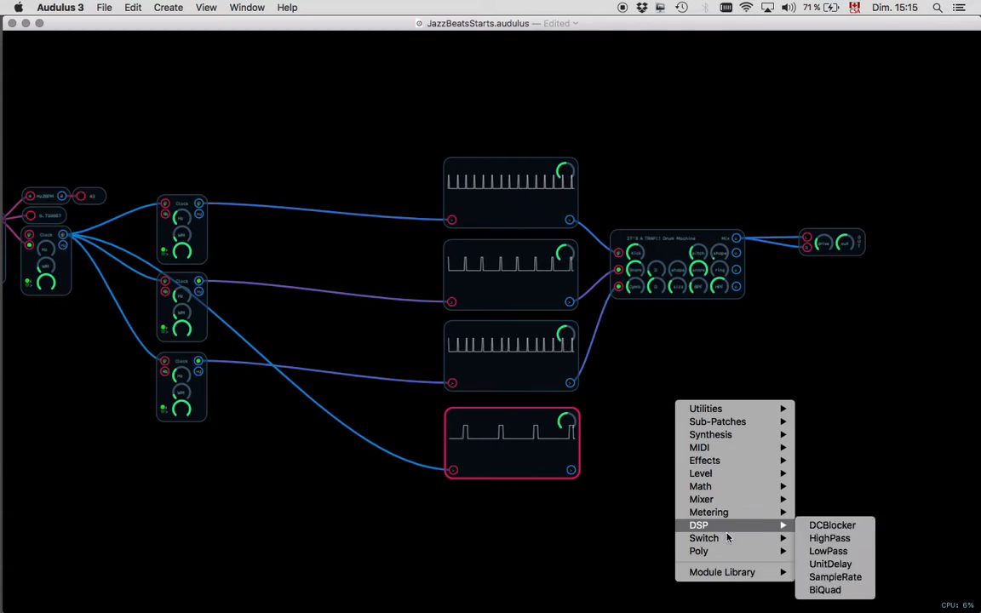
mouse_move(745, 572)
mouse_move(828, 579)
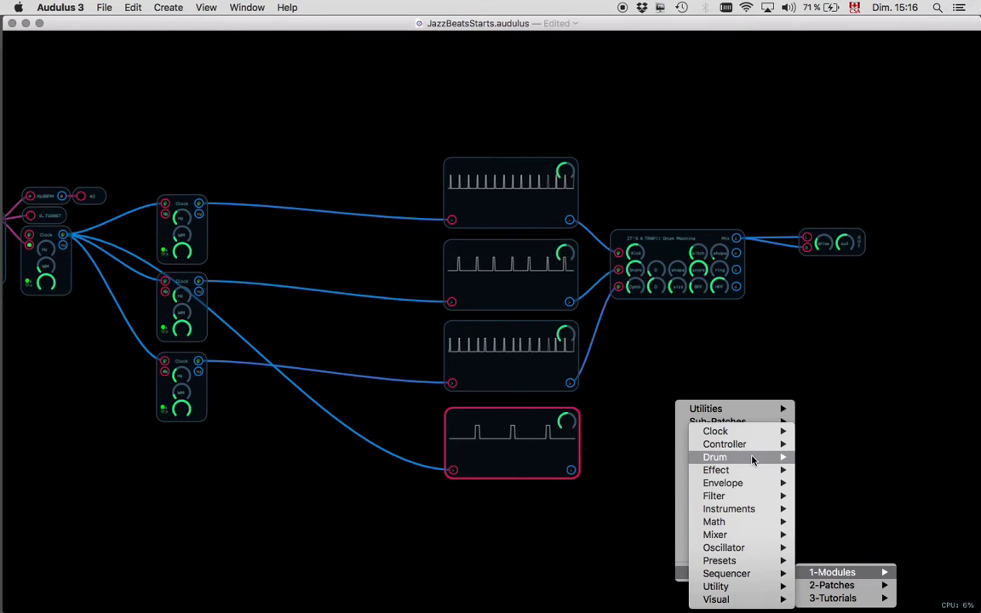
mouse_move(752, 460)
click(654, 462)
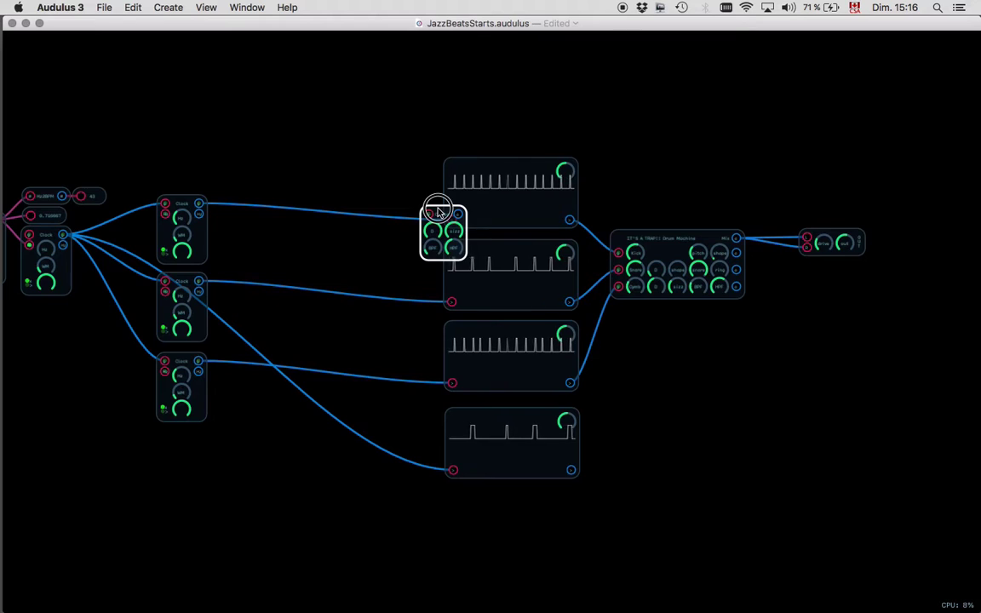
drag(566, 304, 643, 421)
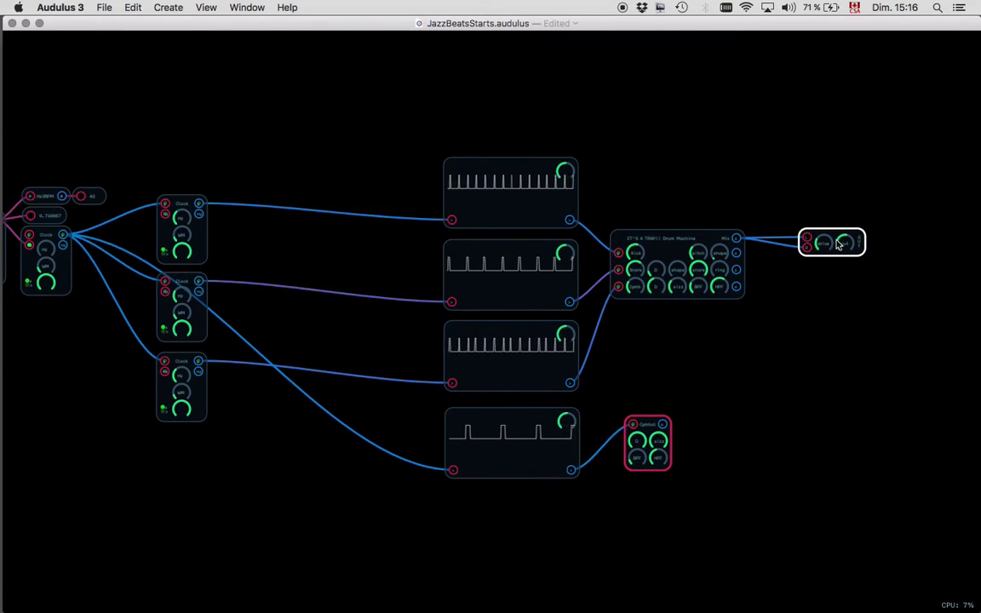
- Insert a Mixer4x1 between the drum machine and the output module, routing the Mix through in4 to both output channels
drag(837, 240, 891, 237)
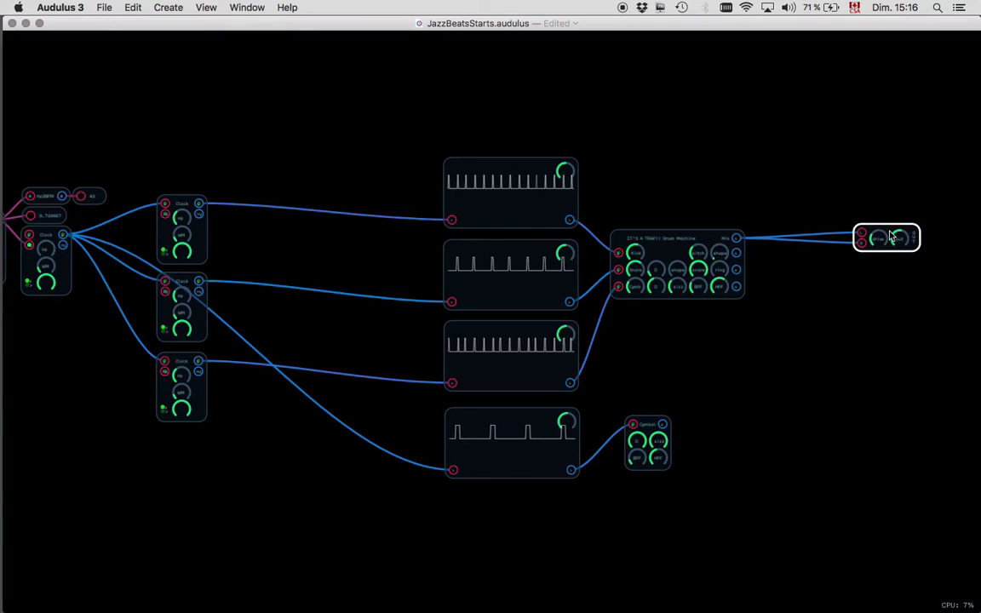
right_click(800, 353)
mouse_move(854, 451)
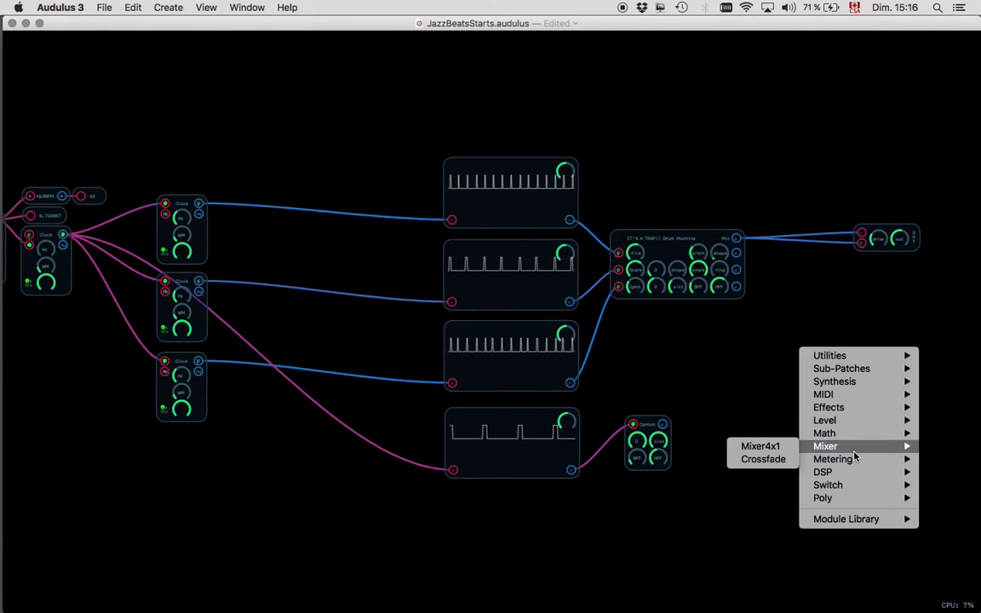
click(767, 448)
drag(890, 235, 912, 232)
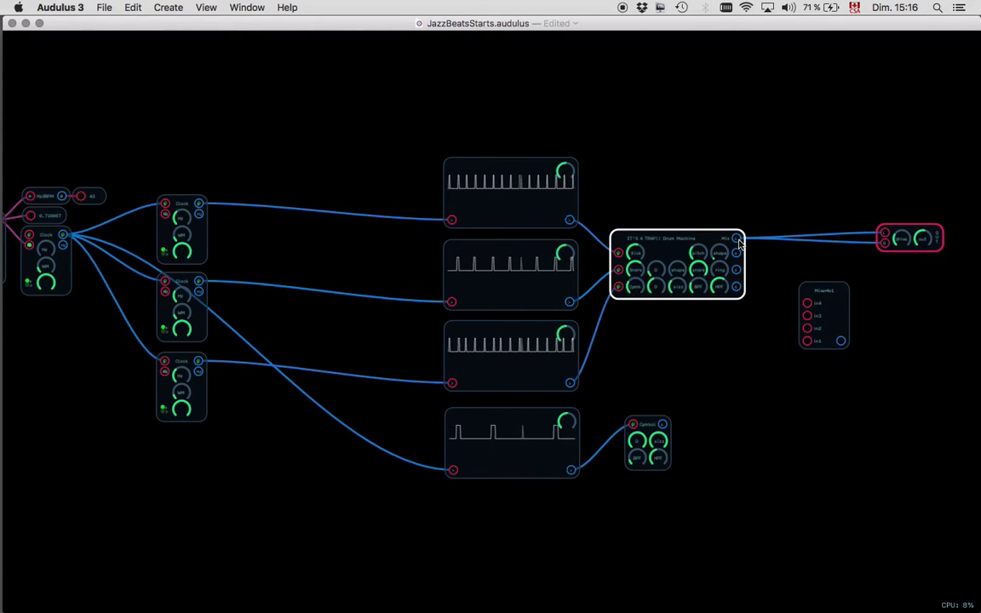
drag(784, 269, 806, 303)
drag(843, 344, 885, 245)
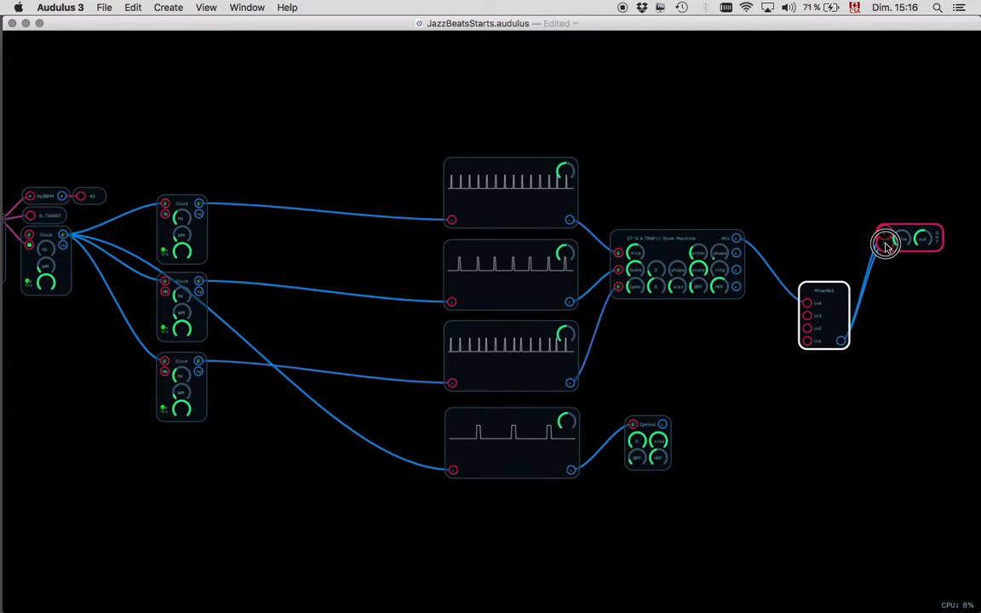
- Insert a Level node between the Cymbal module's output and input in3 of the Mixer4x1
right_click(724, 433)
mouse_move(771, 501)
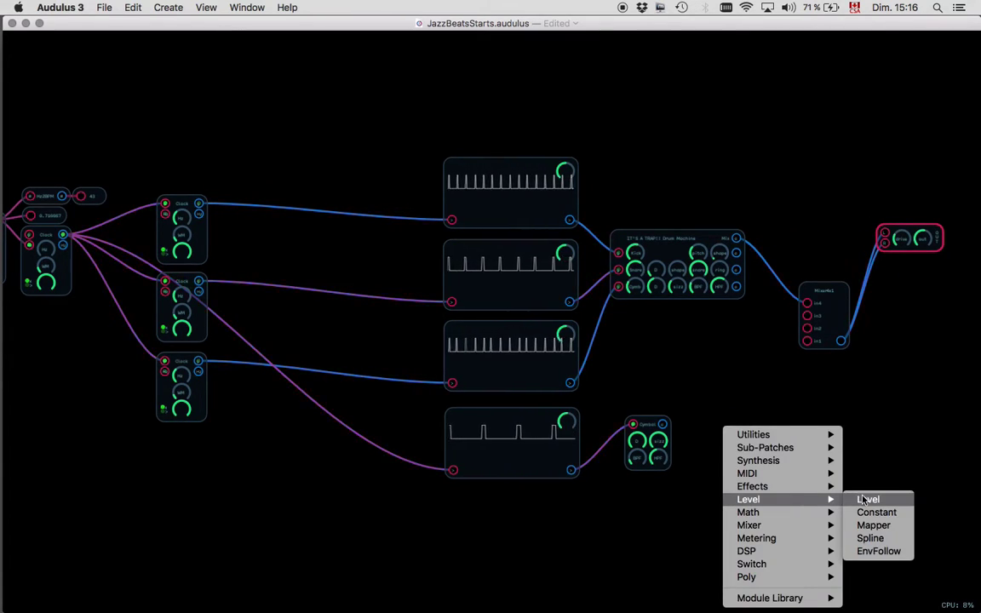
click(864, 500)
click(752, 424)
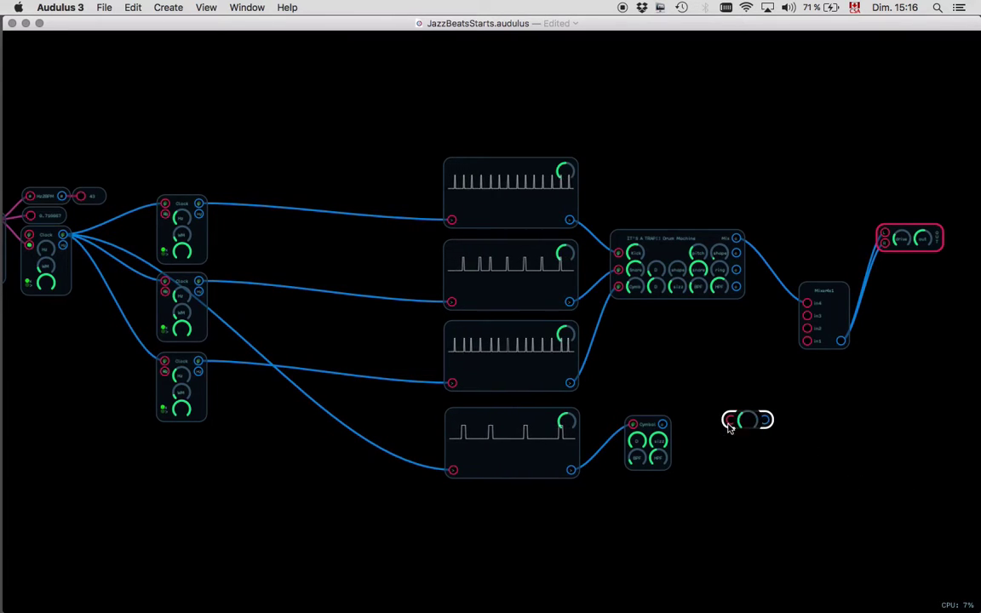
click(758, 423)
drag(782, 311, 799, 326)
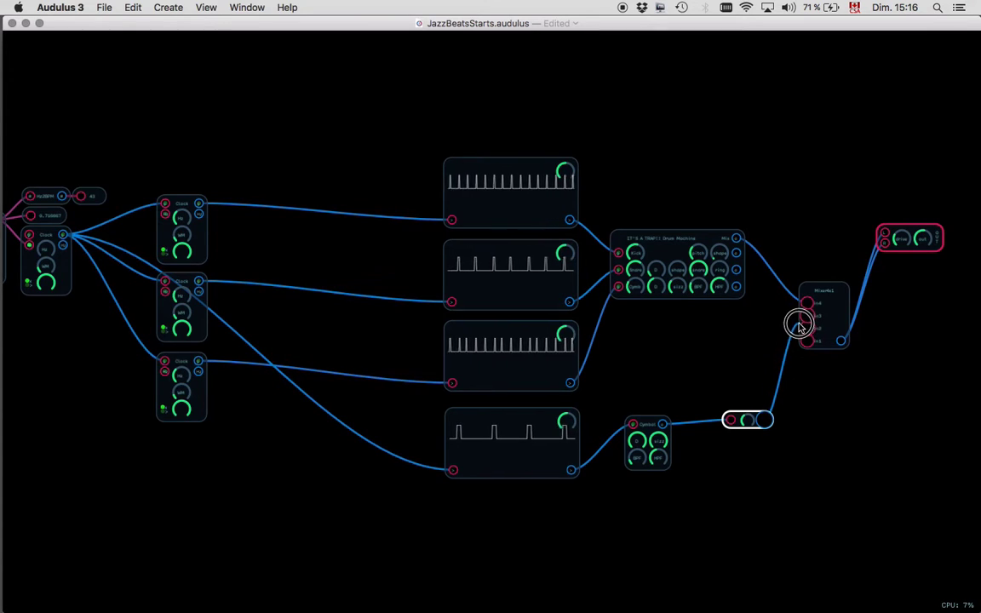
drag(758, 415, 734, 384)
scroll(808, 383, up, 5)
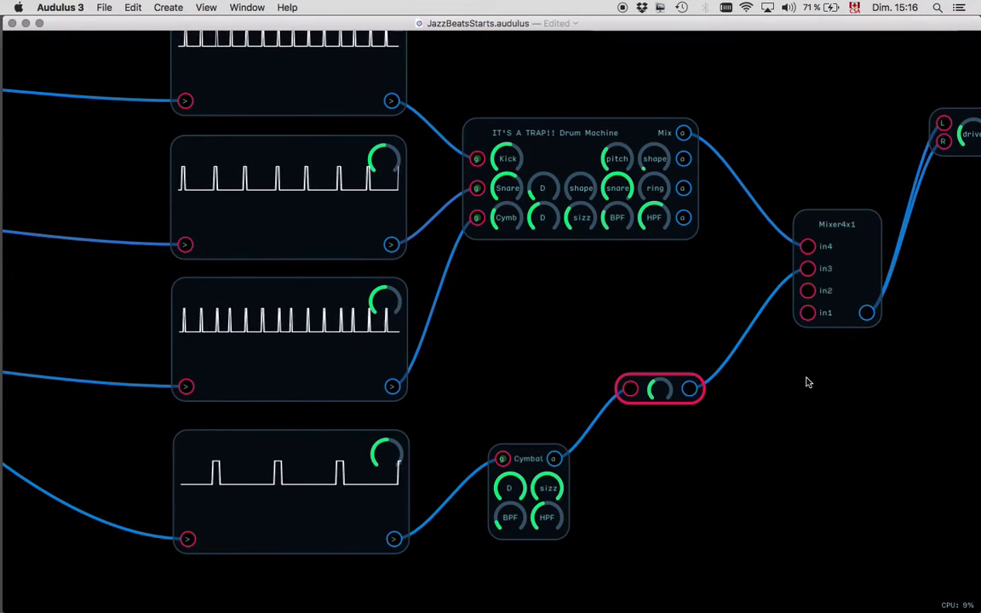
scroll(808, 382, left, 5)
scroll(808, 383, down, 2)
click(757, 367)
click(614, 365)
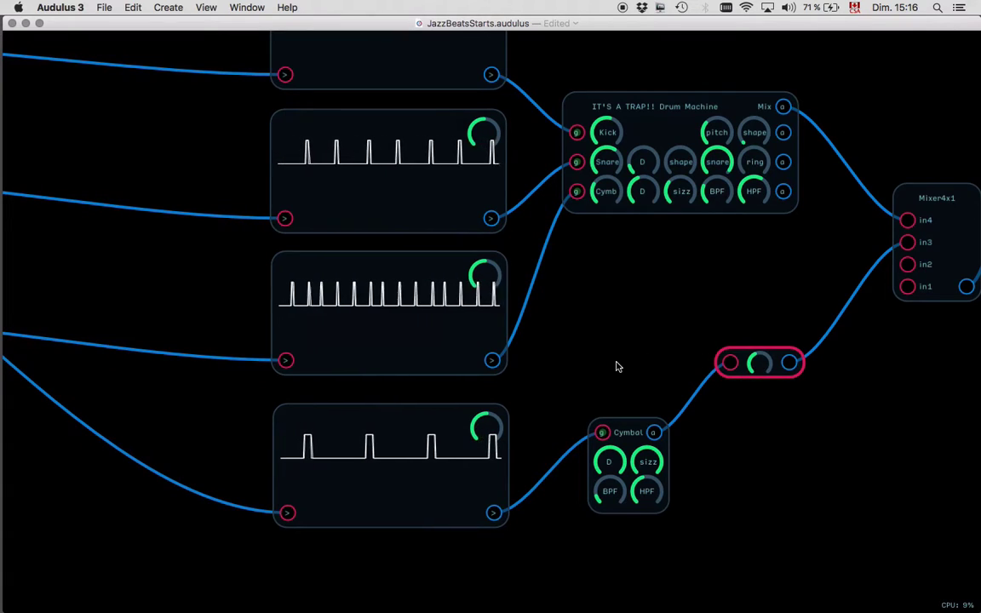
- Add a Meter beside the Level node and connect the Level node's output to it
scroll(775, 444, down, 5)
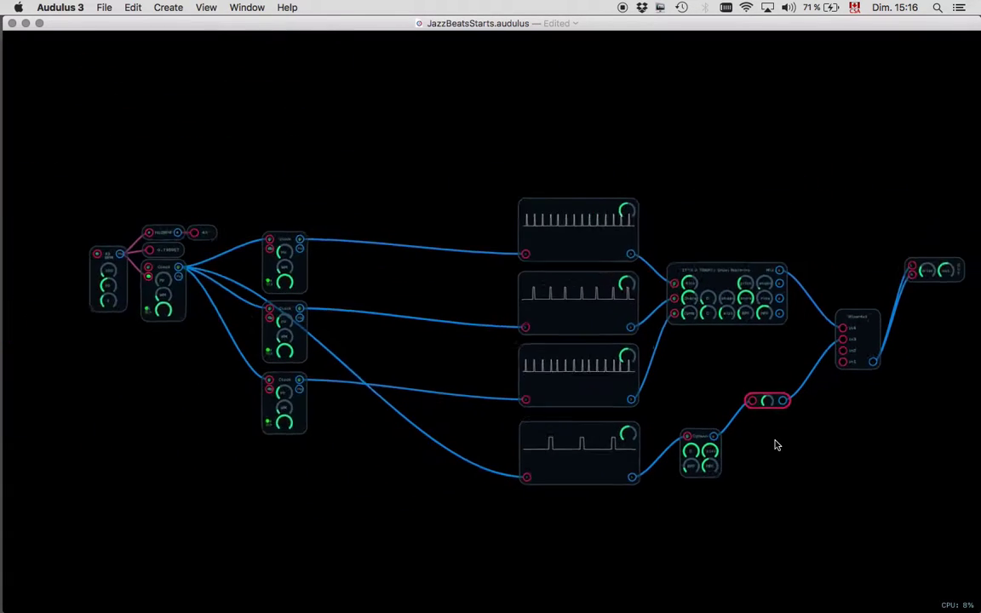
scroll(775, 445, right, 3)
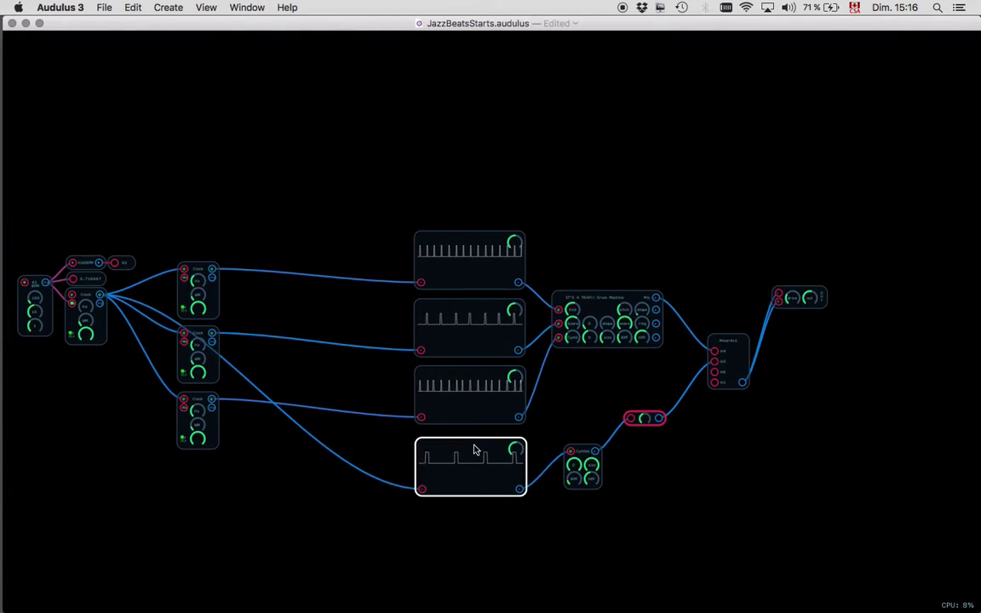
right_click(705, 454)
mouse_move(776, 521)
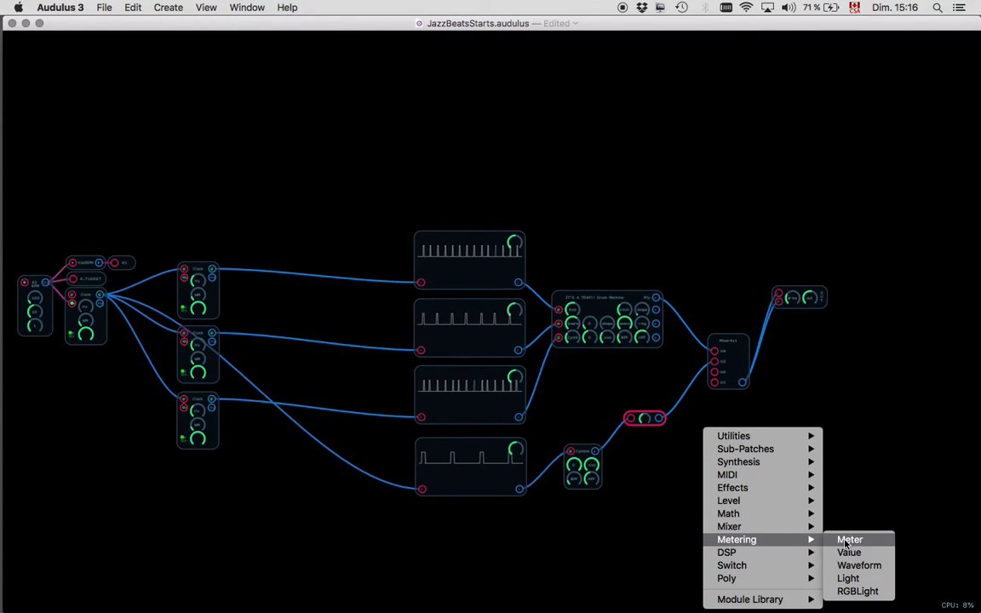
click(849, 540)
click(663, 421)
drag(663, 421, 691, 464)
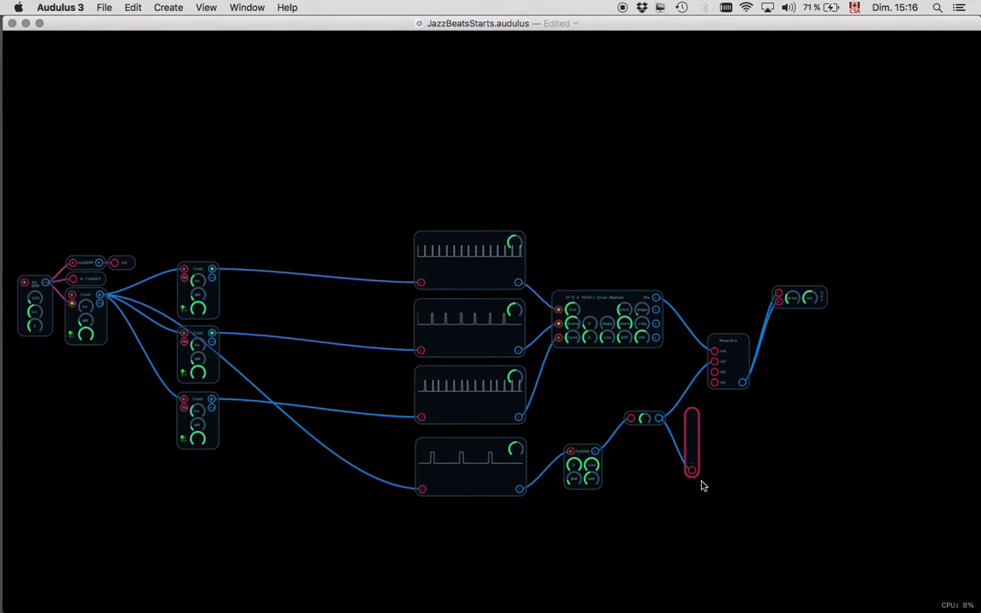
scroll(652, 510, left, 5)
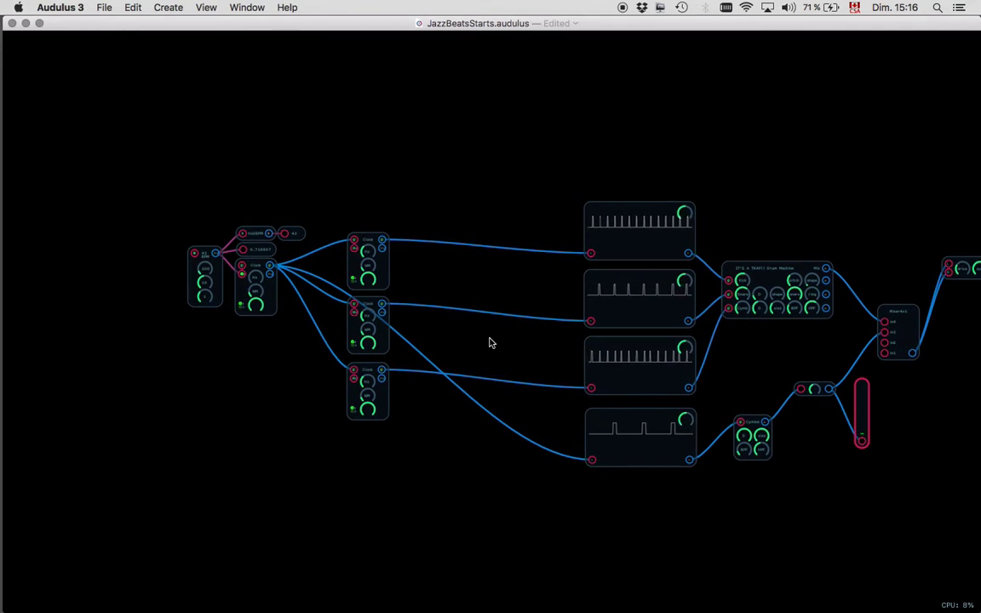
- Lower the tempo of the BPM module feeding the master Clock to 23 BPM
scroll(489, 342, up, 3)
click(329, 318)
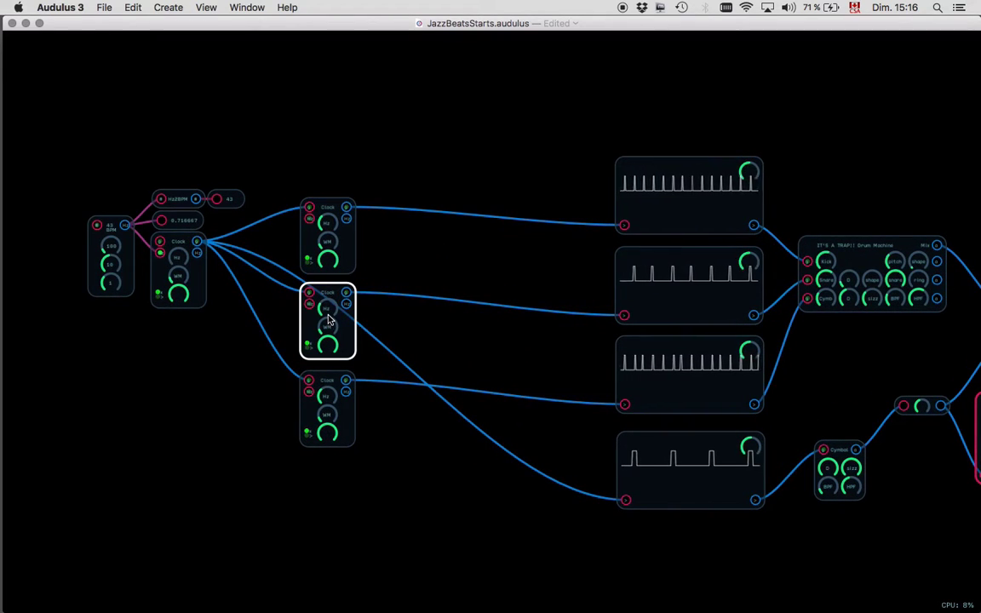
click(326, 397)
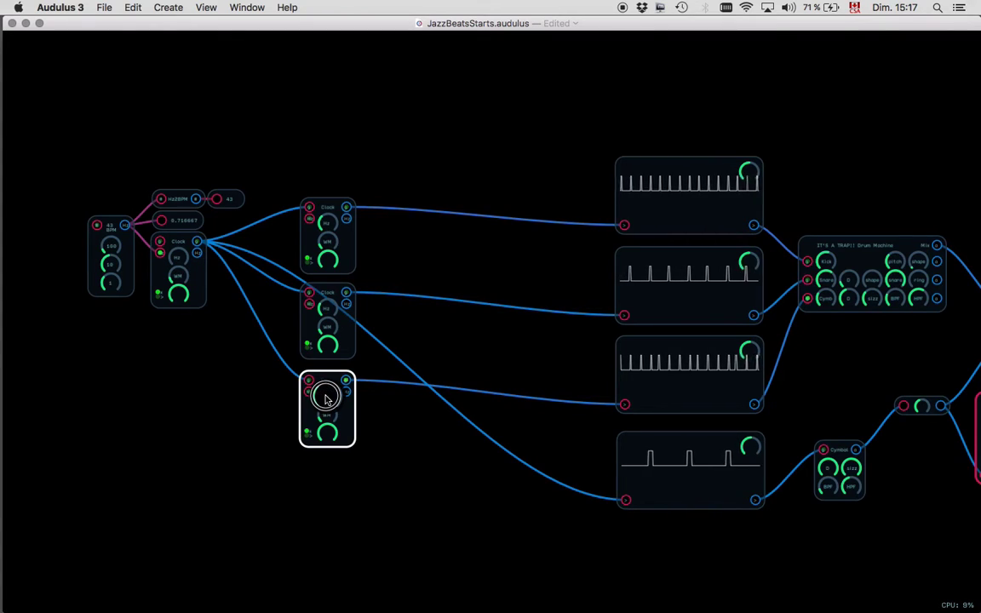
click(273, 320)
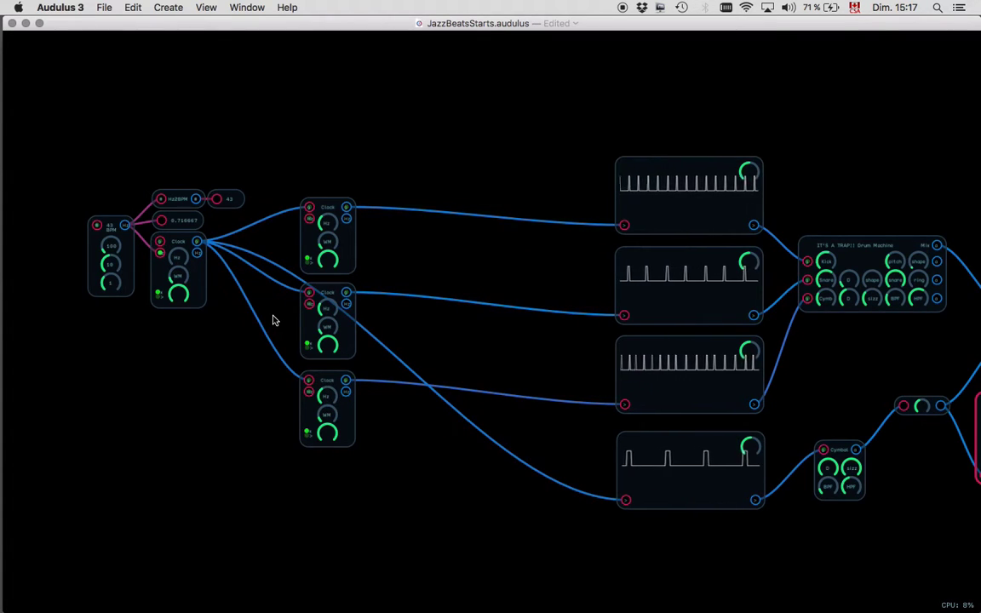
drag(111, 284, 110, 290)
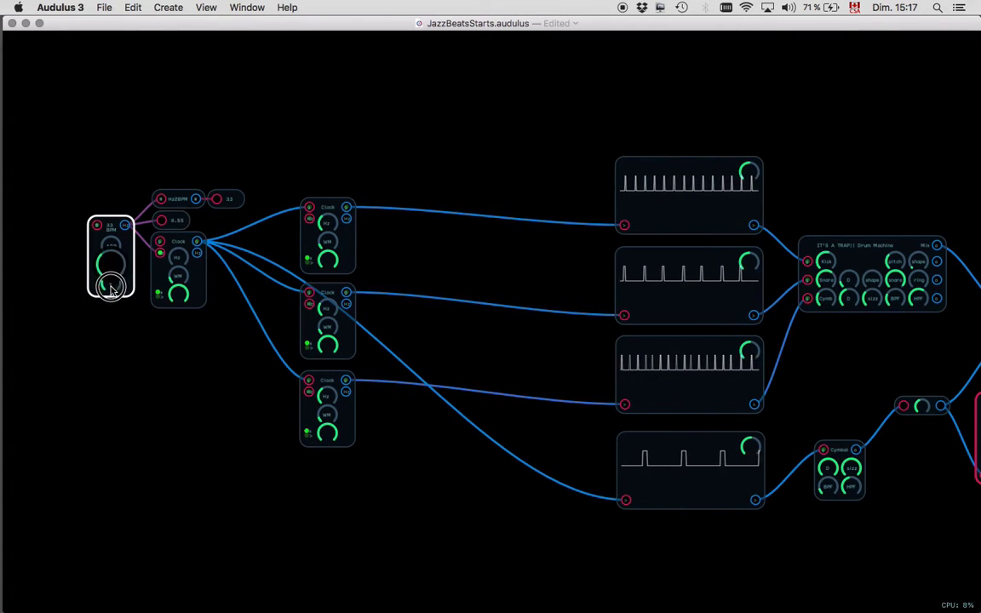
click(178, 270)
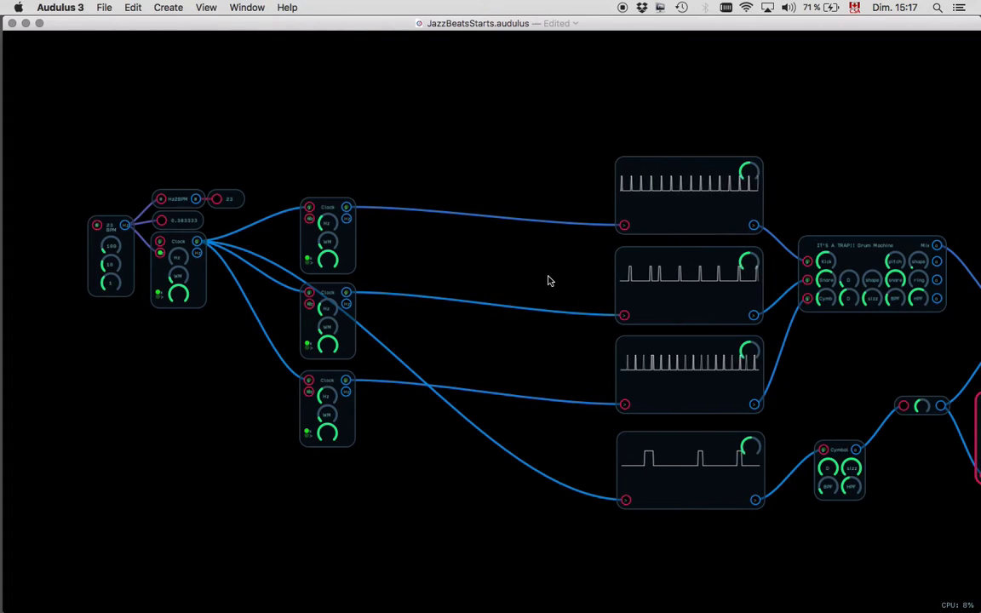
- Compare the pulse patterns in the four waveform displays against the master Clock at the slower tempo
scroll(550, 273, right, 5)
click(591, 407)
click(585, 312)
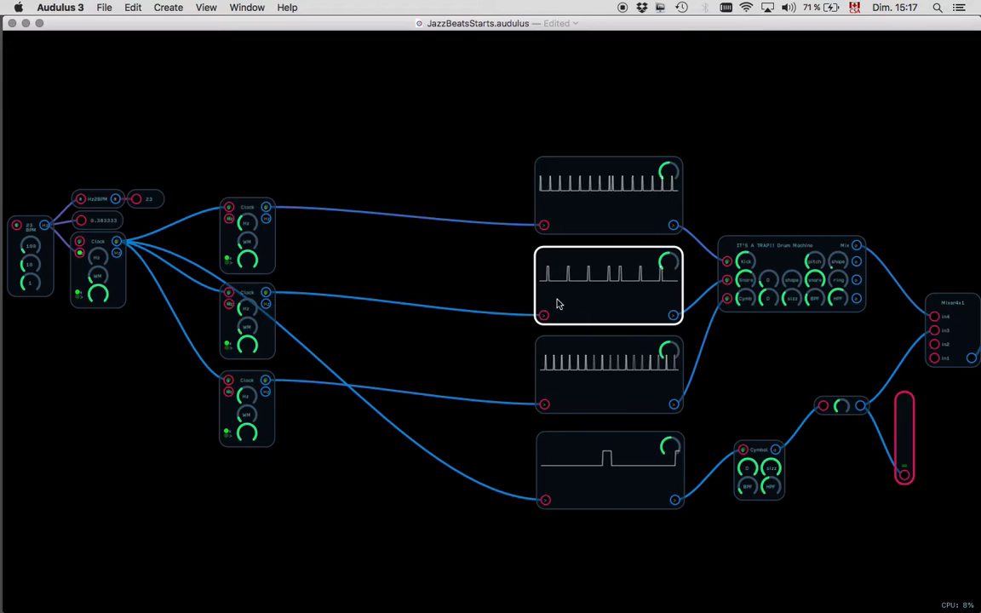
click(569, 221)
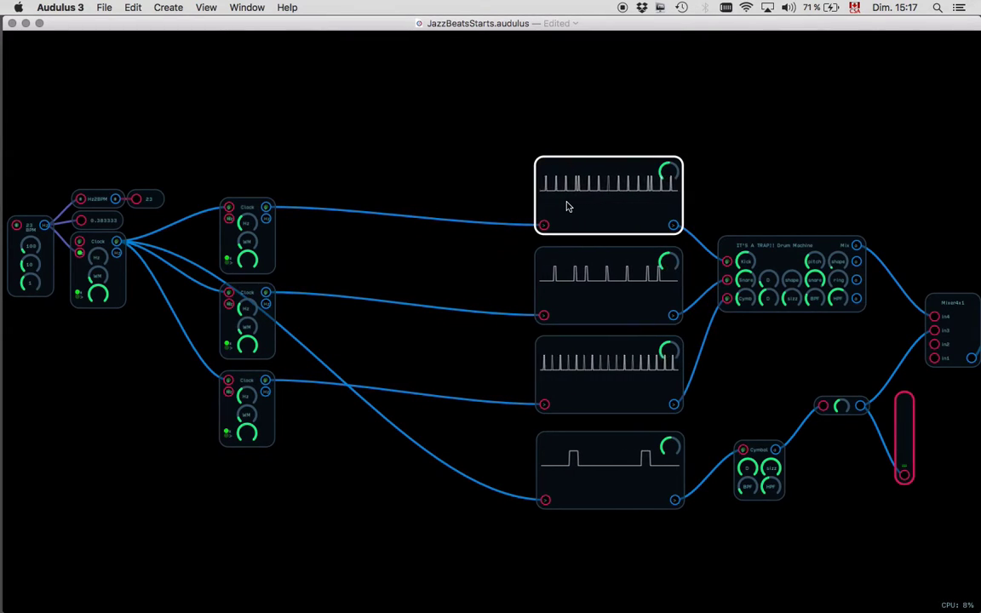
click(368, 184)
scroll(385, 177, left, 4)
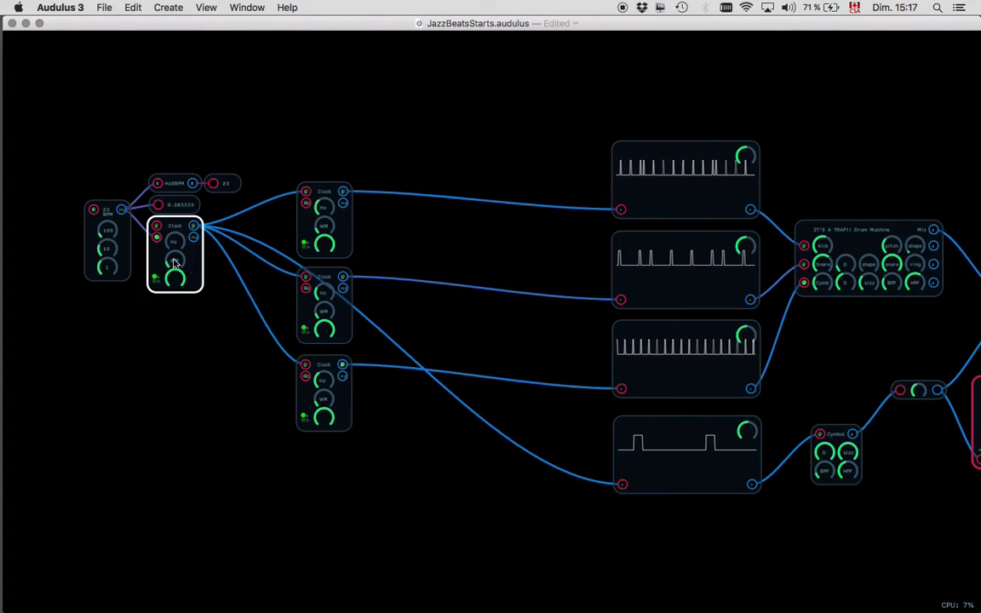
click(679, 470)
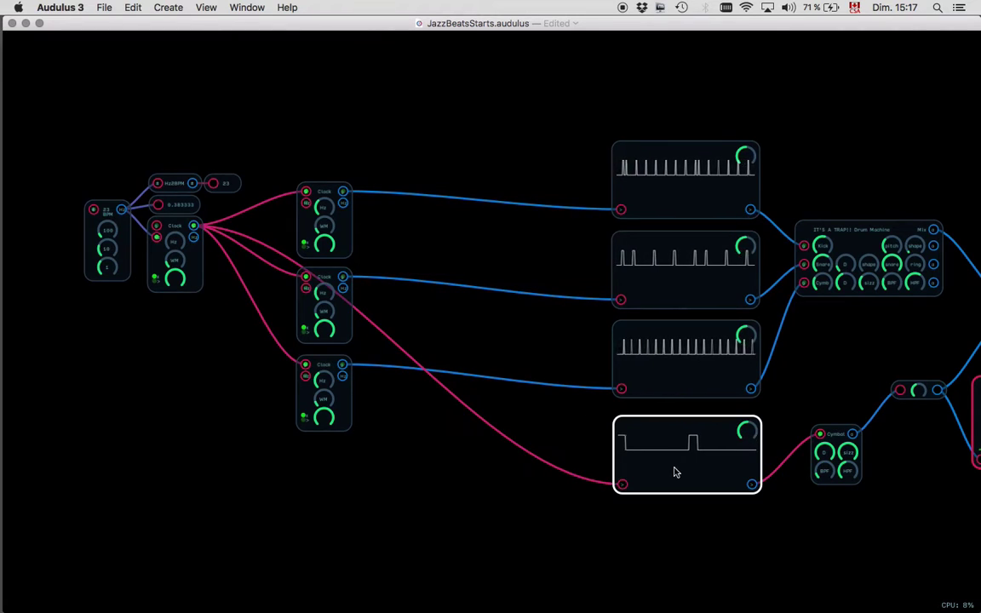
scroll(933, 503, right, 4)
scroll(932, 503, up, 2)
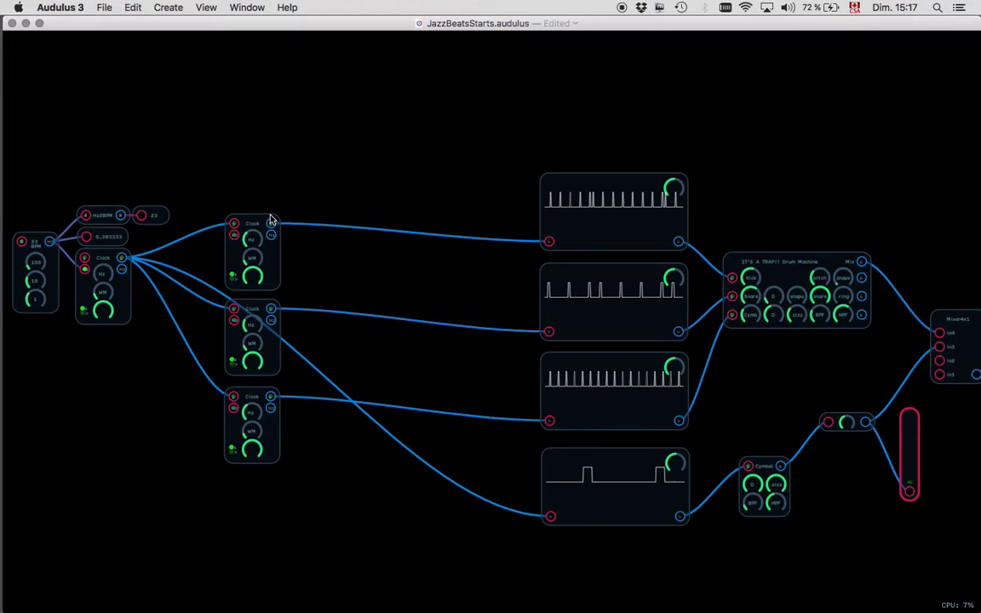
- Move the top secondary Clock upward and place a duplicate of it directly below, fed by the same master Clock gate
drag(258, 224, 258, 101)
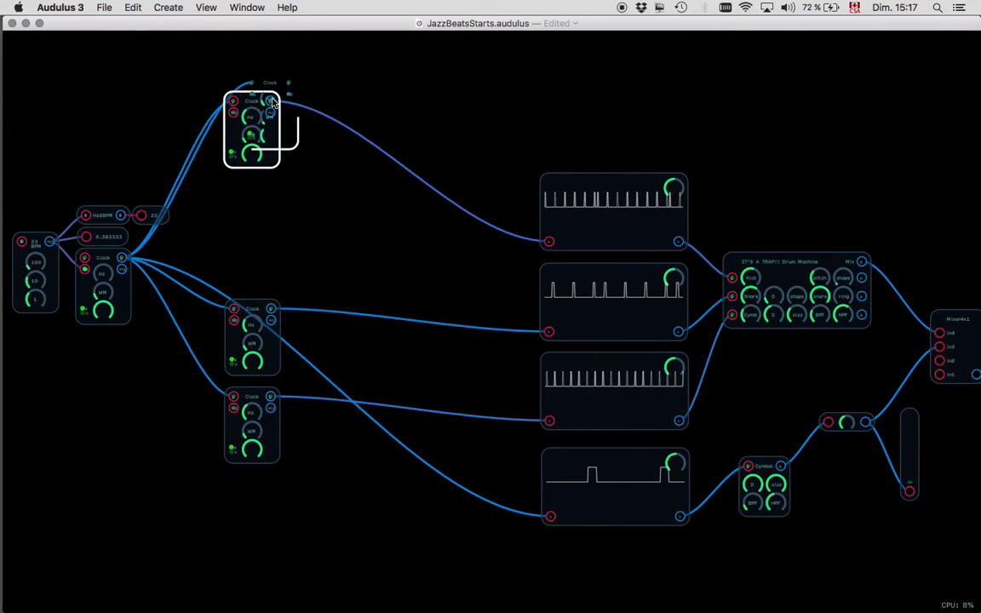
drag(278, 88, 249, 216)
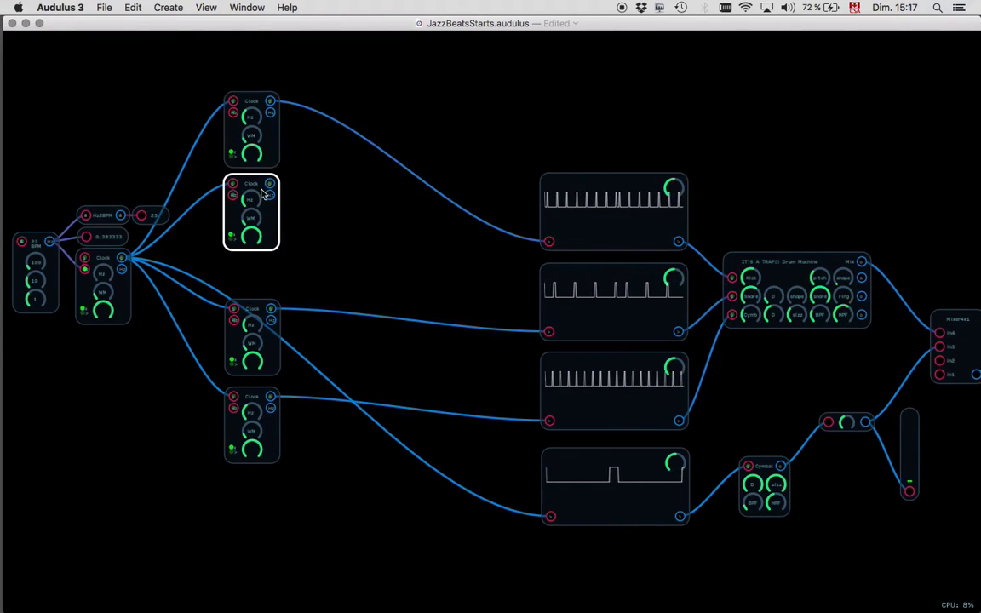
- Insert an OR logic module from the module library's Math modules and place it beside the two upper Clocks
right_click(345, 197)
mouse_move(411, 361)
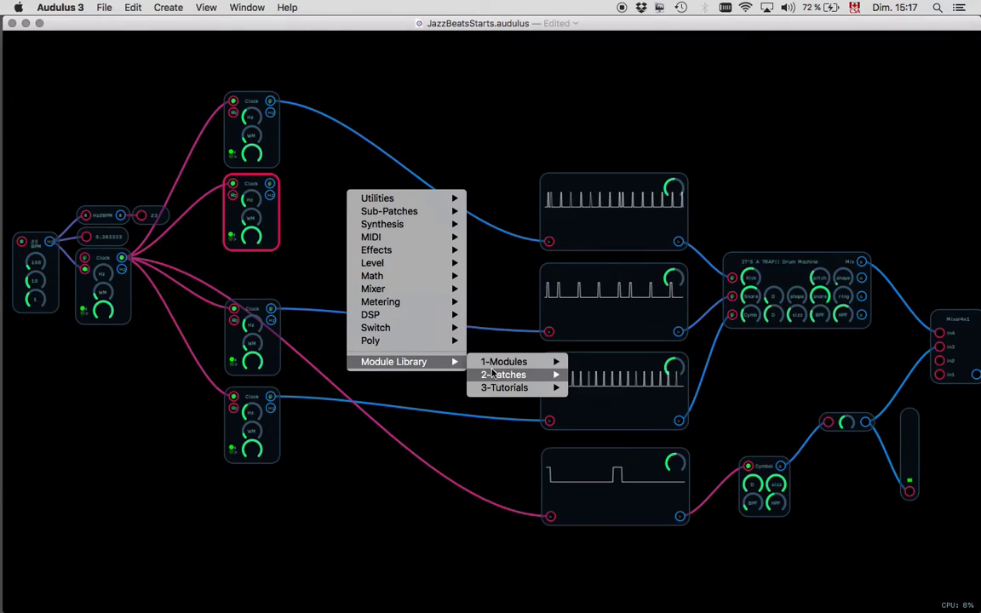
mouse_move(502, 364)
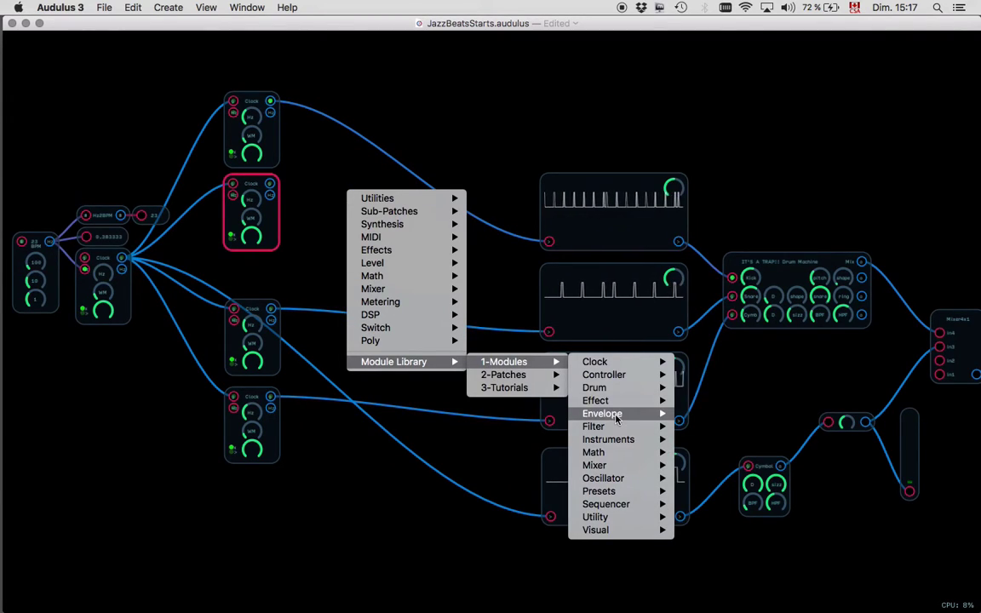
mouse_move(622, 517)
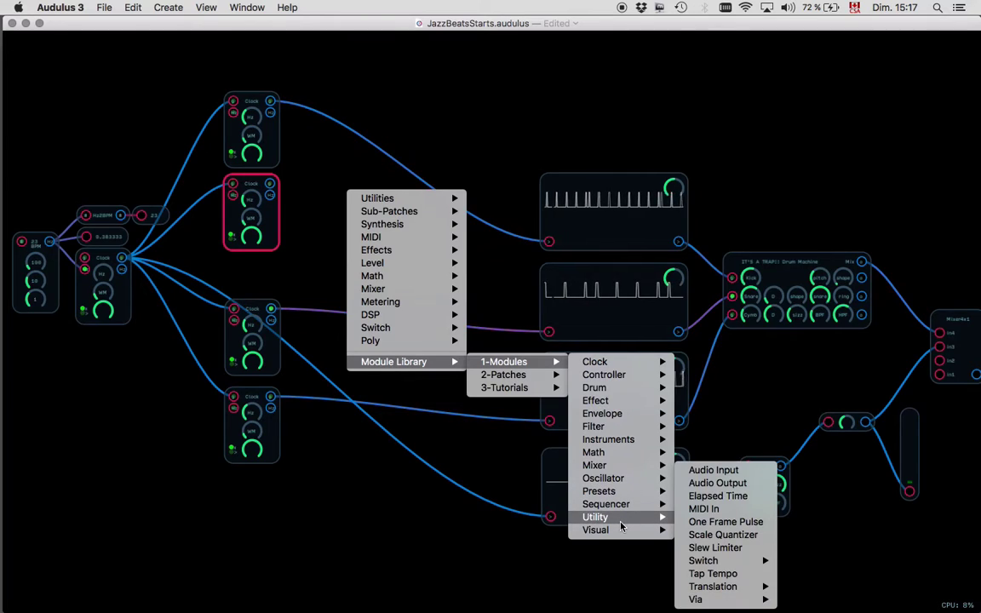
mouse_move(612, 452)
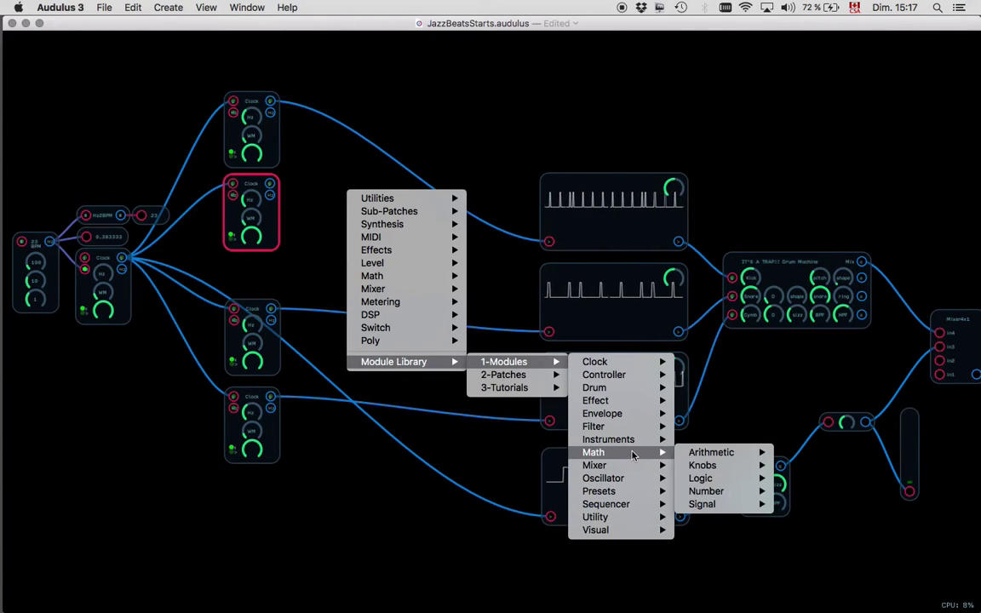
mouse_move(717, 480)
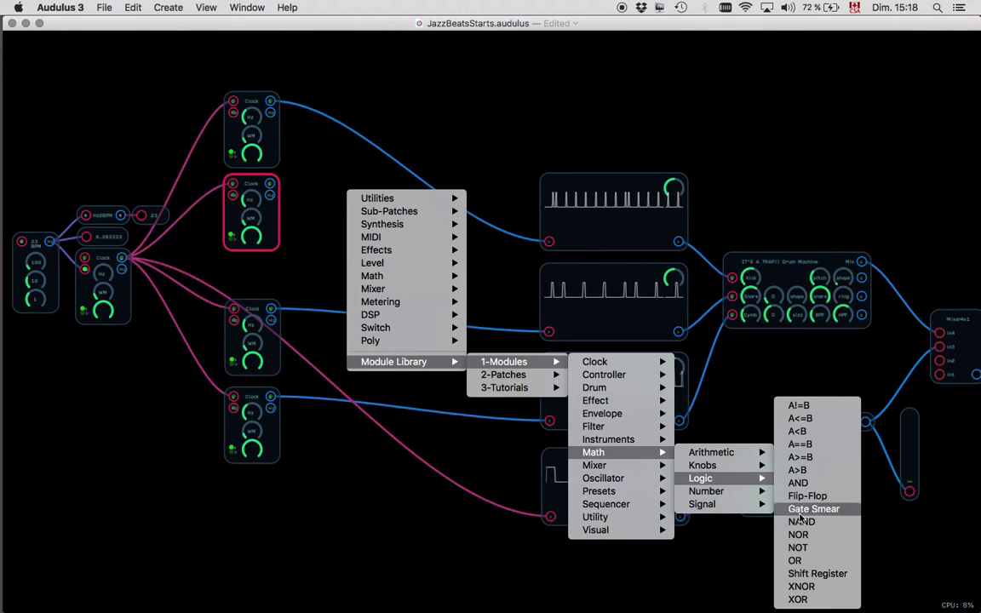
click(795, 560)
drag(460, 388, 348, 157)
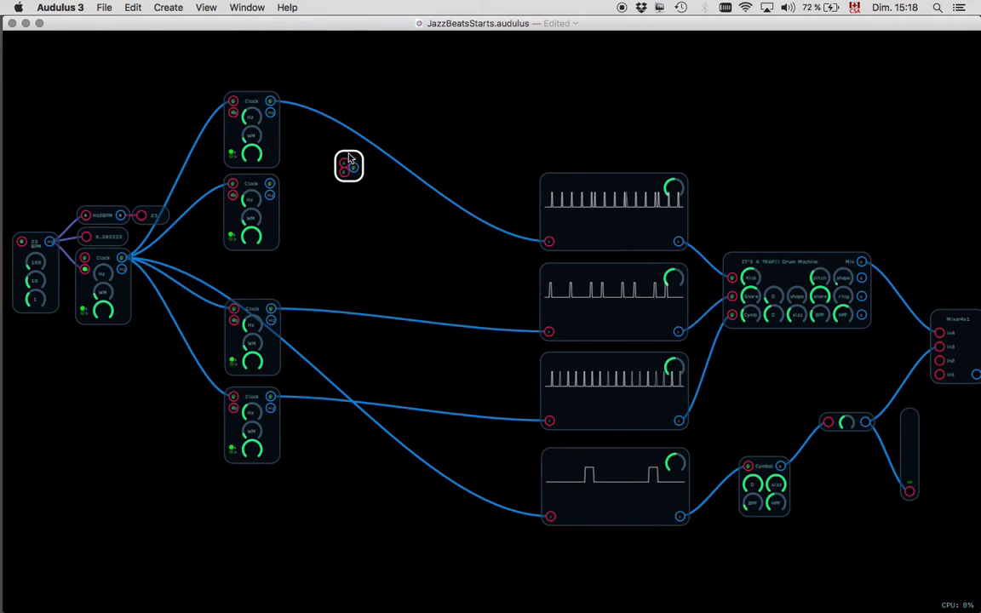
- Route the top Clock's gate through the OR's input A to the first waveform display and connect the duplicate Clock's gate to input B
drag(270, 102, 549, 243)
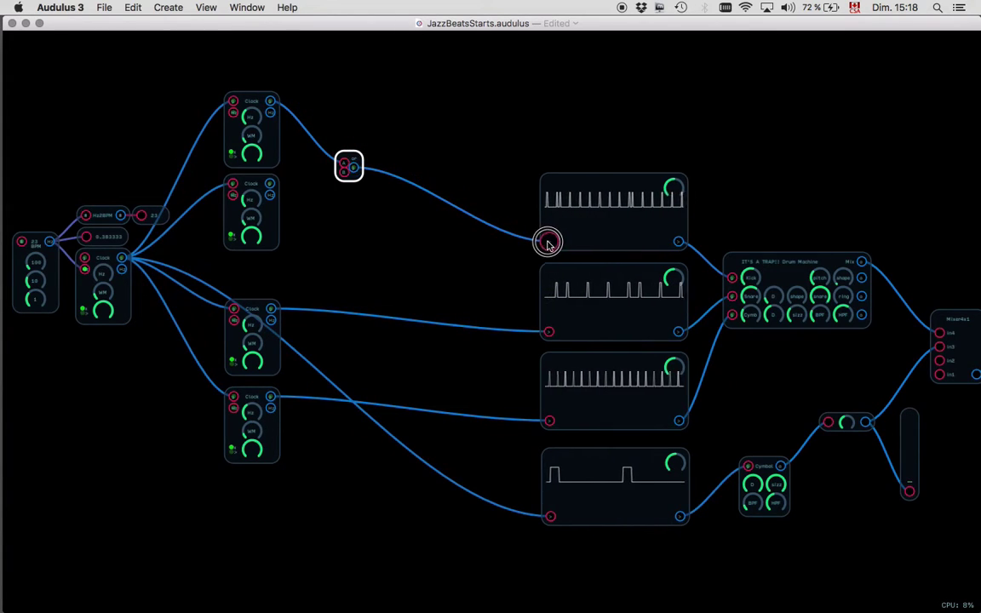
scroll(446, 216, up, 5)
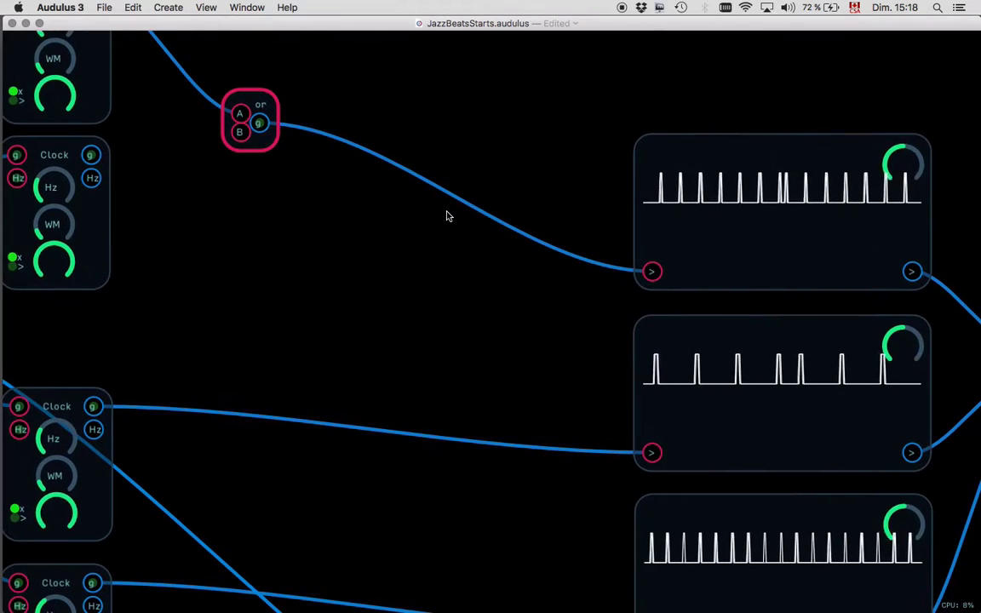
scroll(330, 147, up, 8)
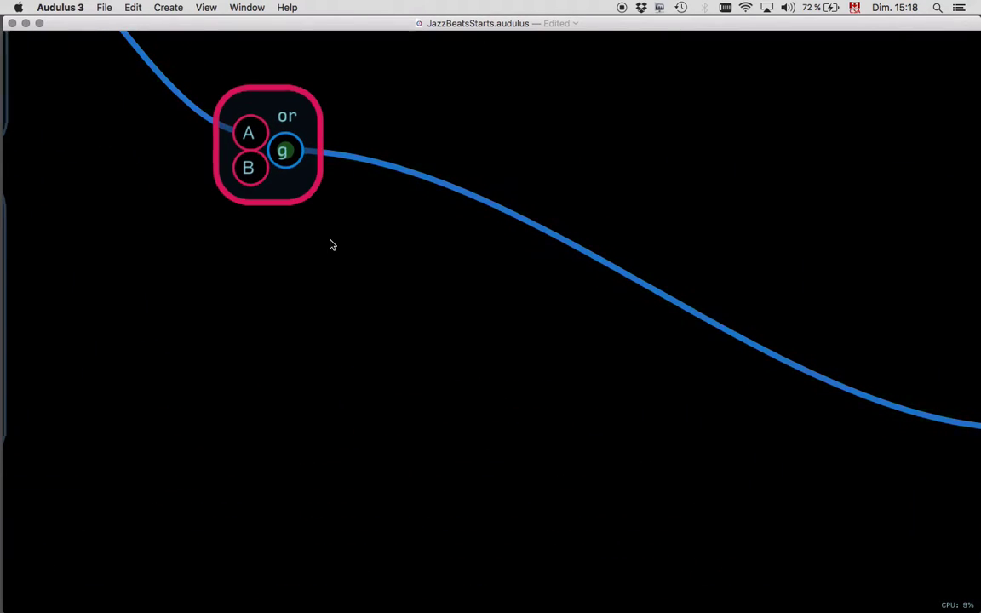
scroll(328, 243, down, 5)
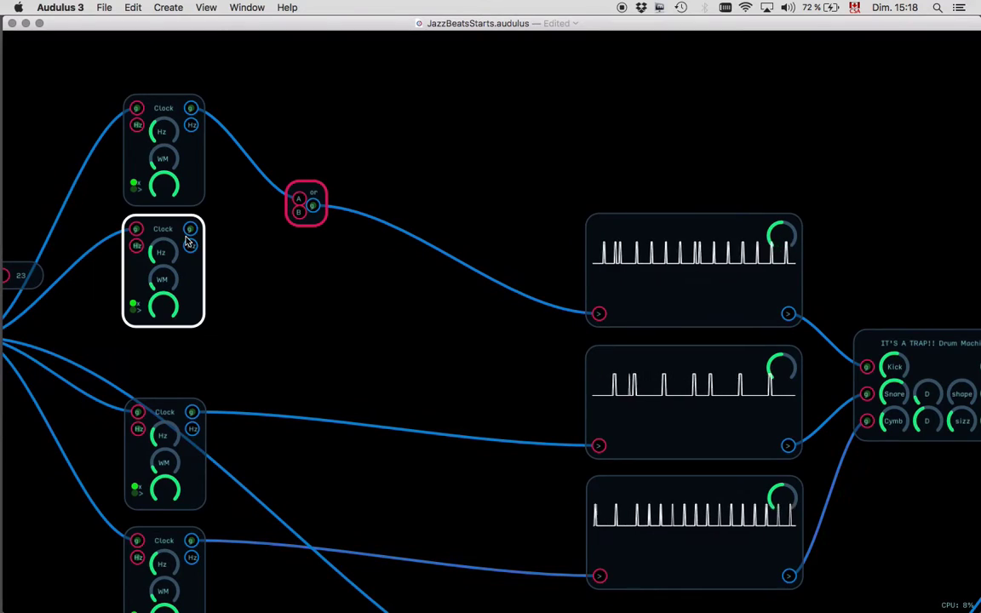
drag(192, 232, 299, 212)
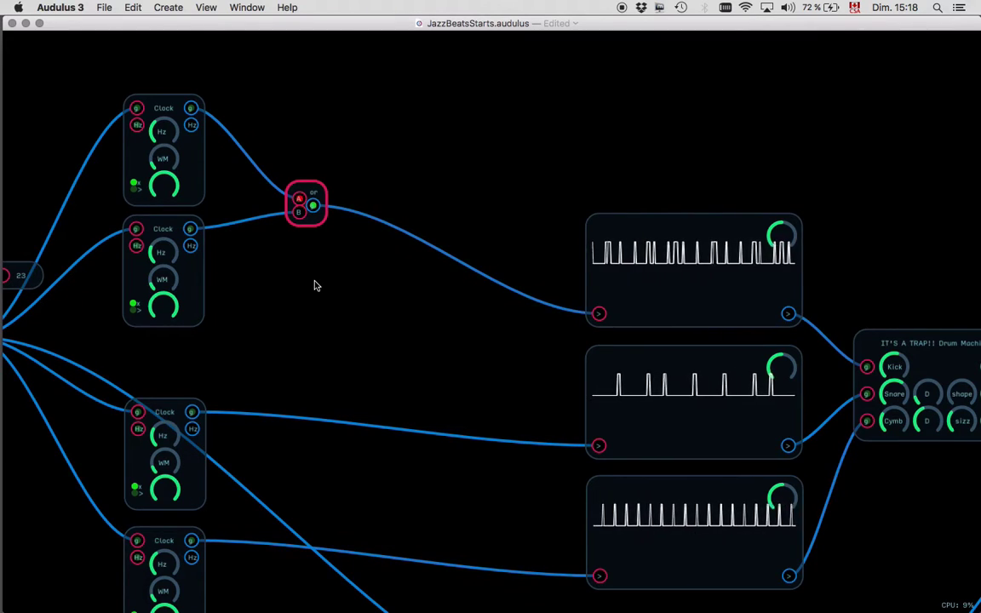
- Raise the BPM module's tempo to 43 BPM
scroll(313, 284, left, 5)
scroll(313, 285, up, 2)
scroll(439, 271, left, 3)
scroll(439, 272, down, 2)
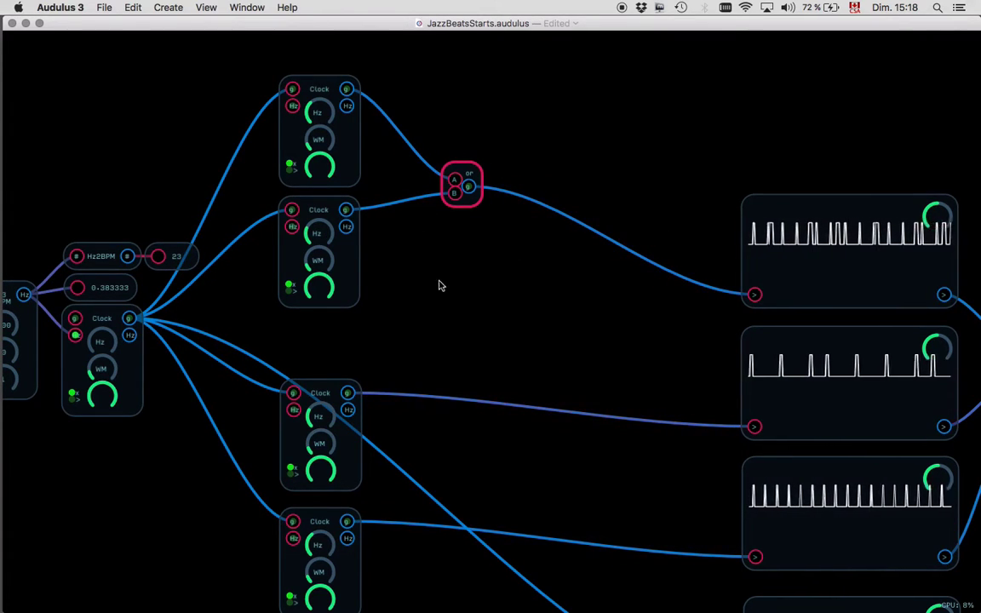
scroll(427, 290, left, 1)
scroll(428, 290, left, 6)
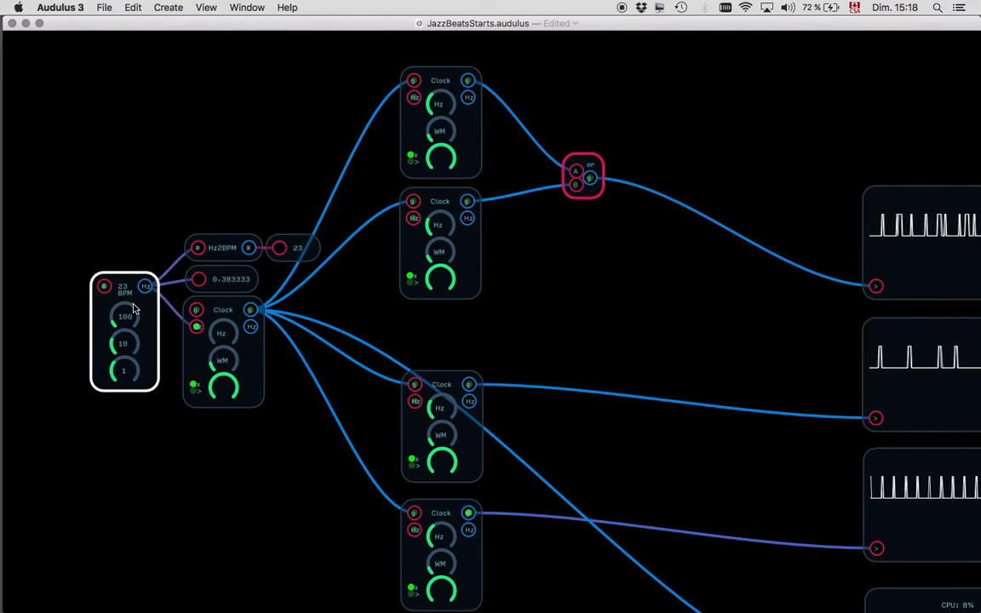
drag(123, 343, 133, 294)
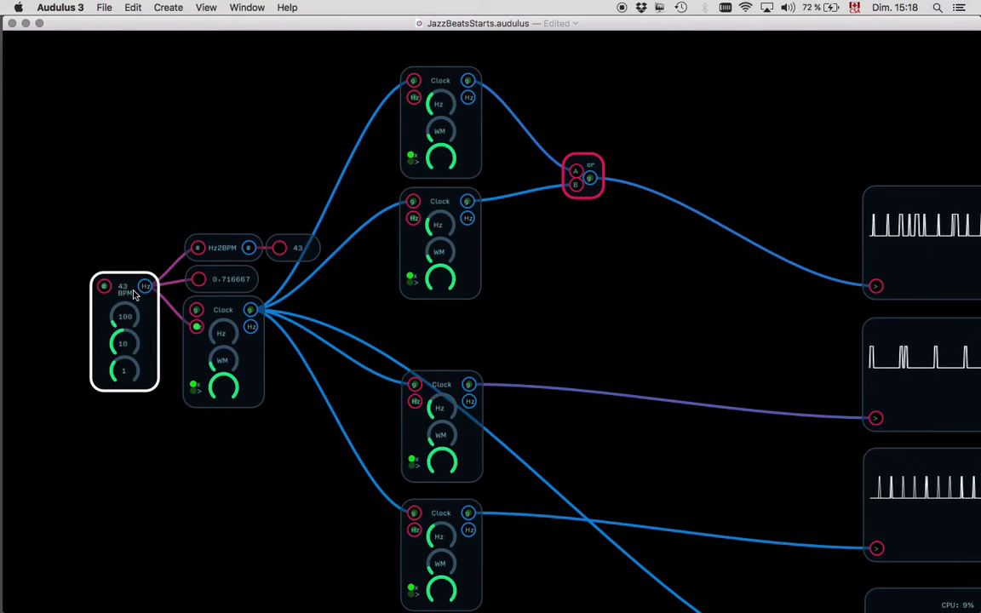
- Fine-tune the Hz knob of the duplicate Clock feeding the OR module's input B
scroll(588, 252, right, 10)
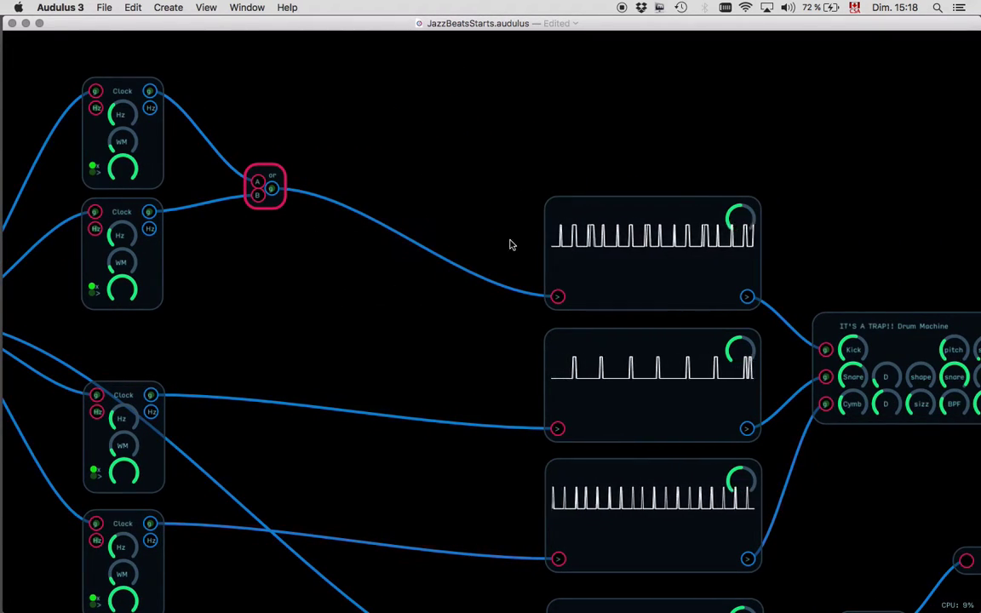
drag(124, 228, 126, 223)
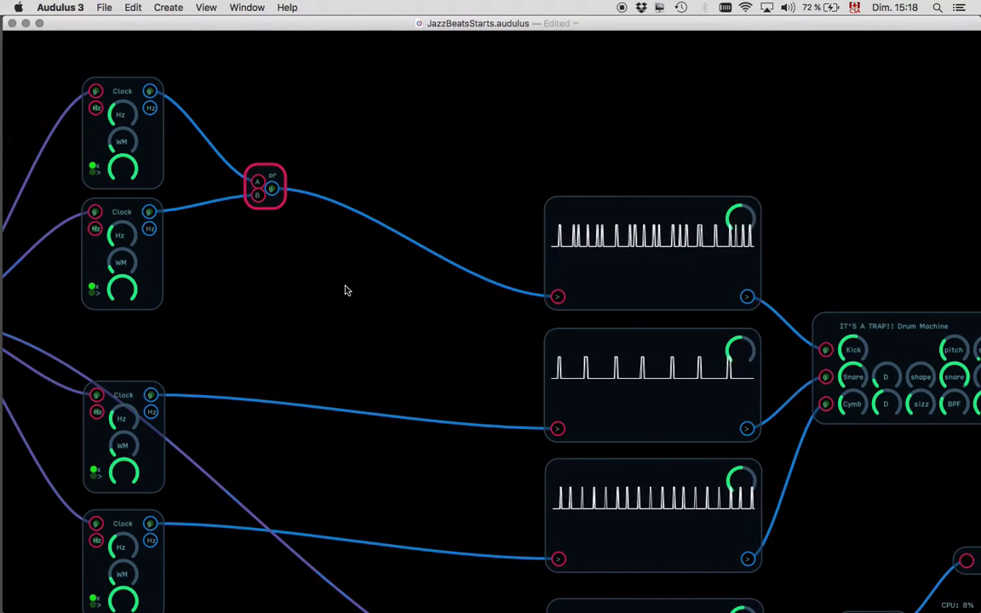
- Move the two lower Clocks down together and place a duplicate of the upper one in the gap above them
scroll(252, 290, down, 2)
scroll(251, 289, down, 5)
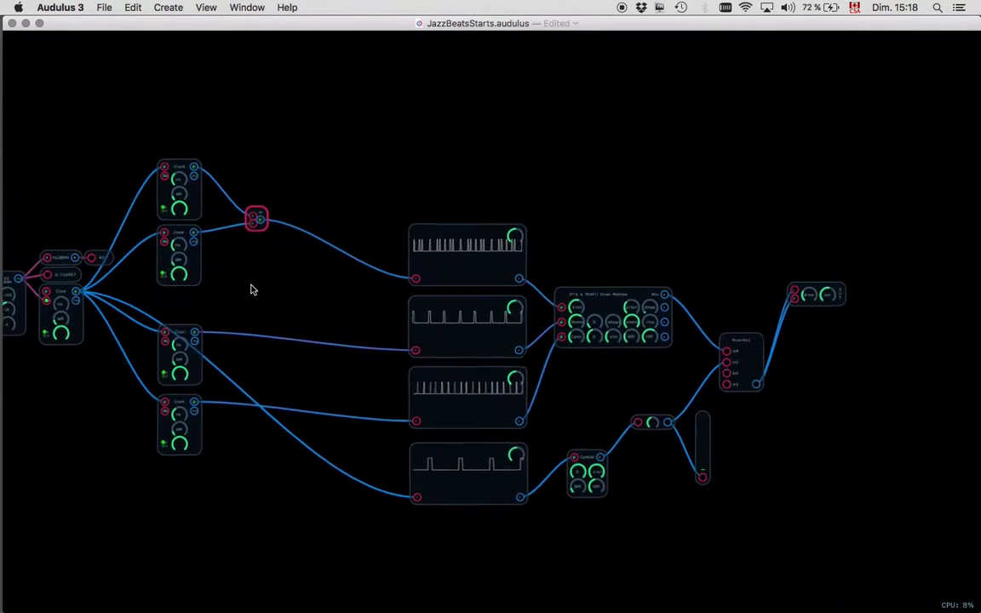
click(73, 341)
scroll(73, 345, left, 5)
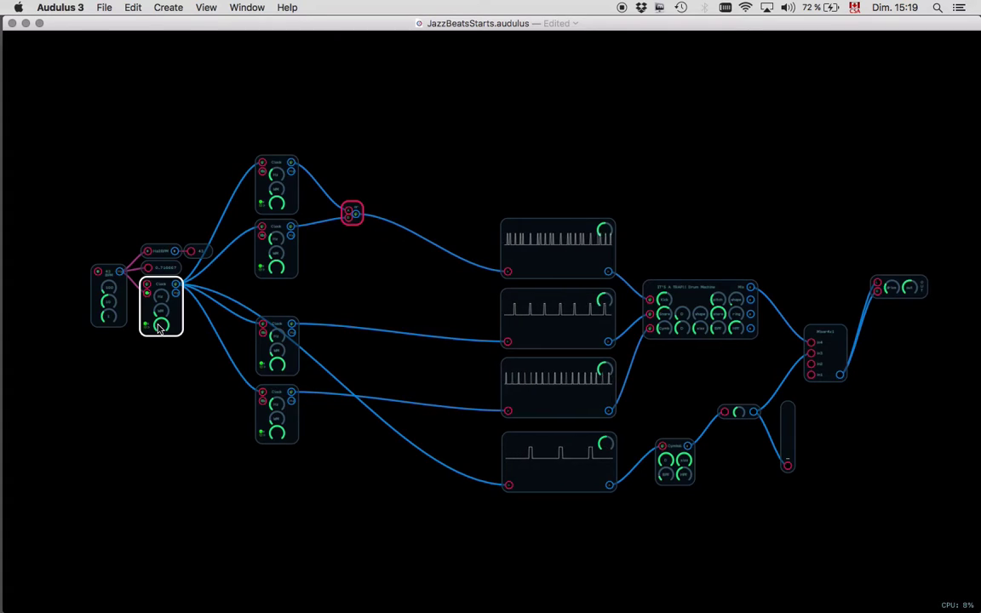
click(370, 371)
scroll(383, 370, up, 3)
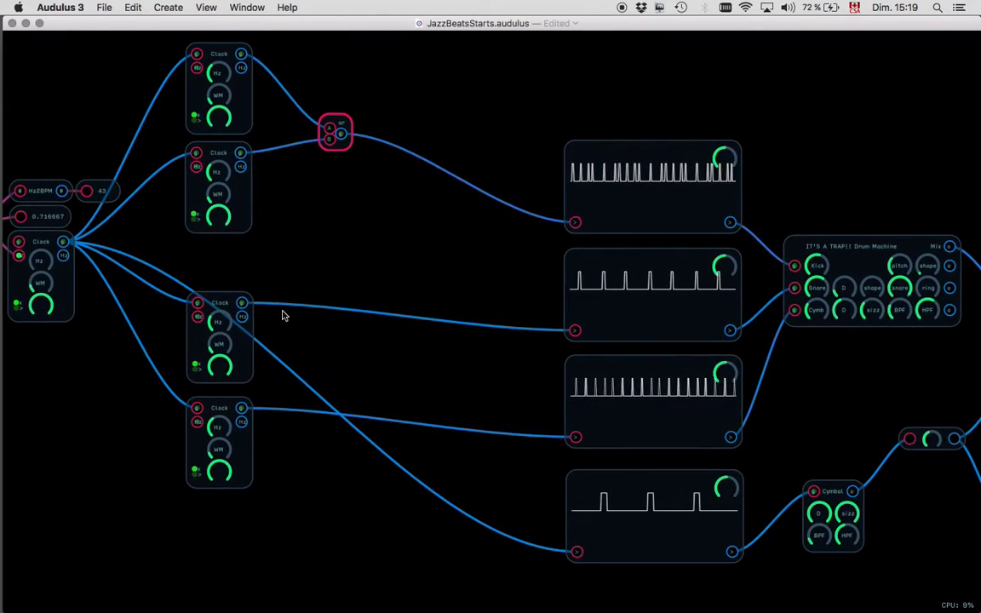
drag(246, 264, 228, 484)
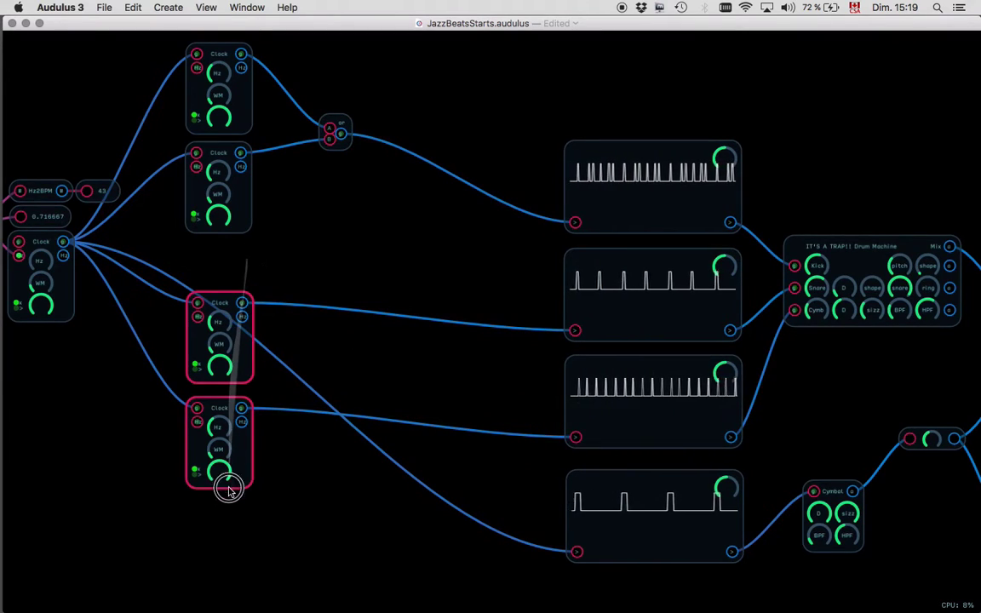
drag(240, 394, 241, 471)
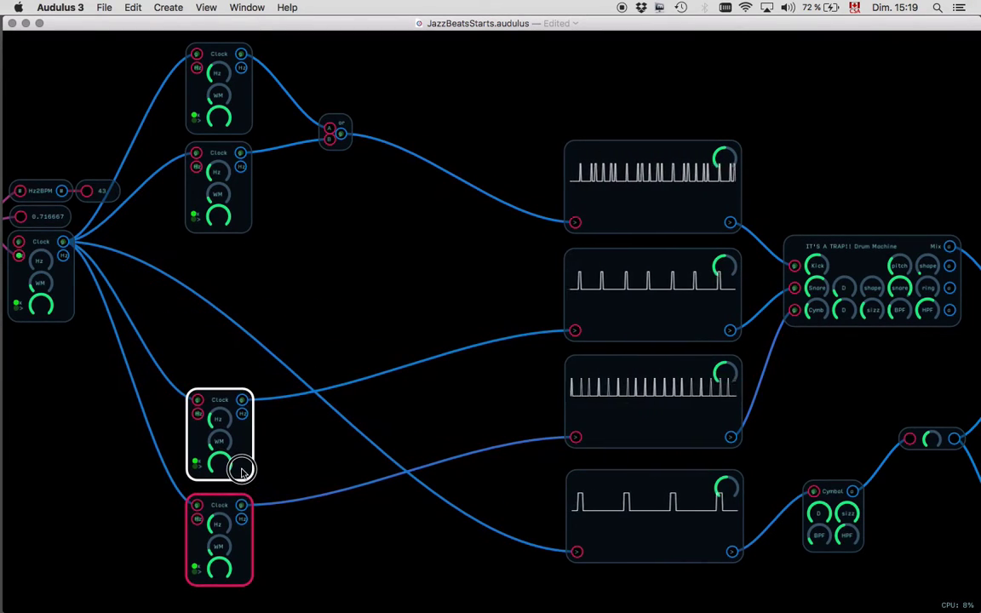
click(223, 374)
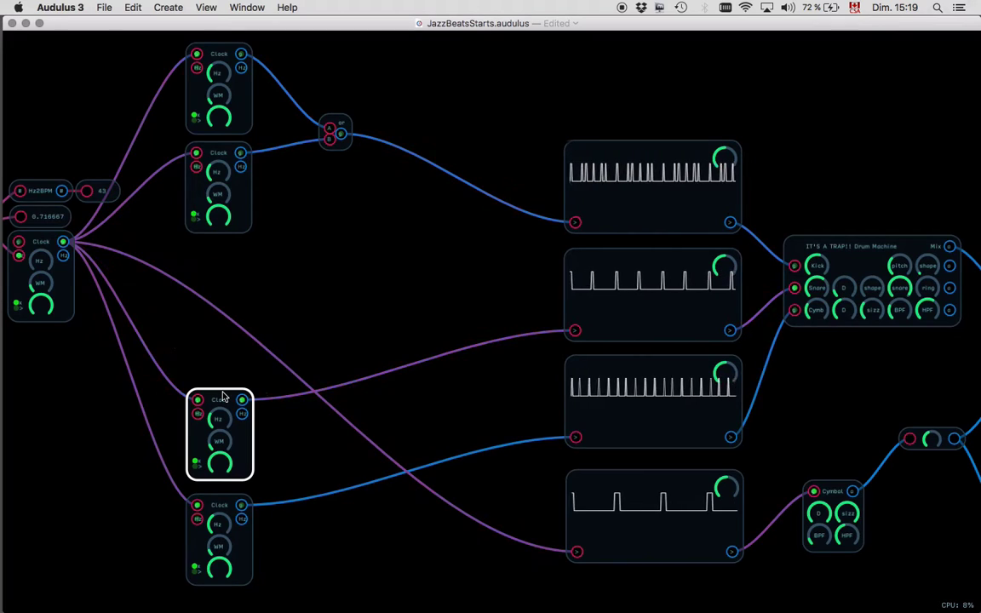
drag(239, 378, 219, 297)
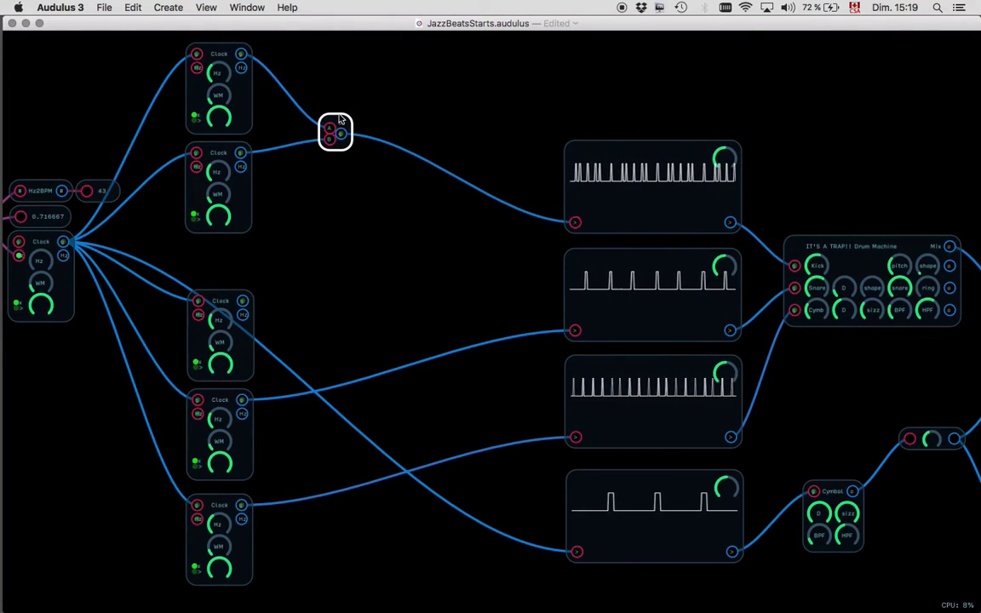
- Place a second OR module beside the third and fourth Clocks, feed it their gates, and route its output to the third waveform display
drag(363, 104, 319, 330)
drag(290, 372, 468, 374)
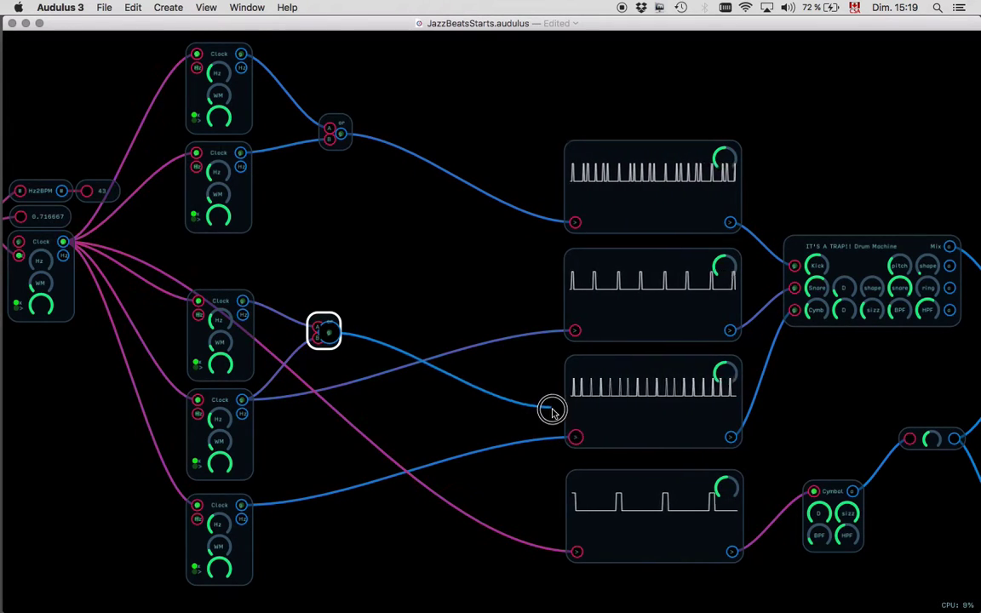
drag(550, 410, 577, 438)
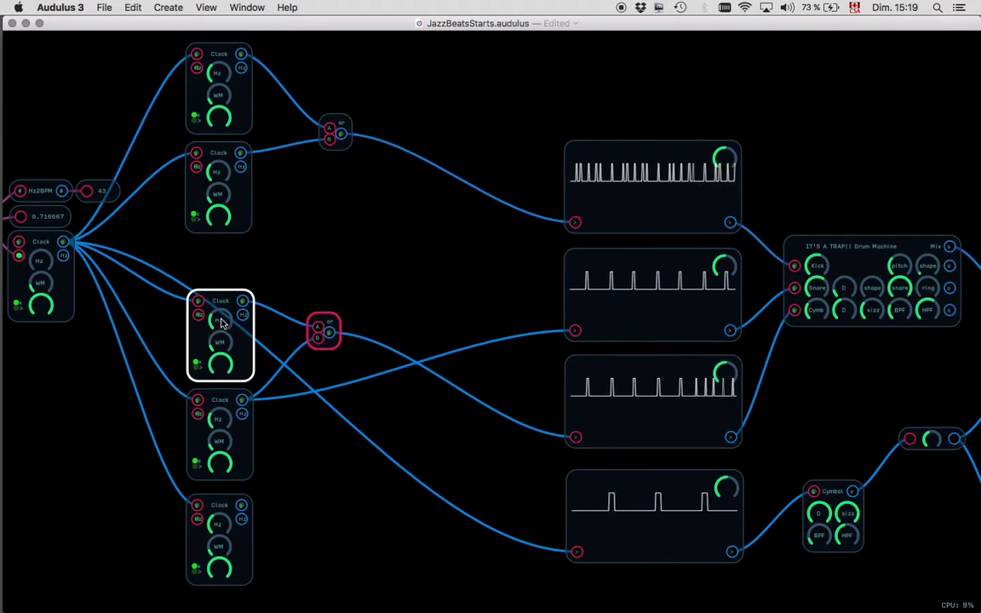
- Raise the Hz knob of the third Clock, which feeds the second OR module's input A
scroll(220, 362, up, 5)
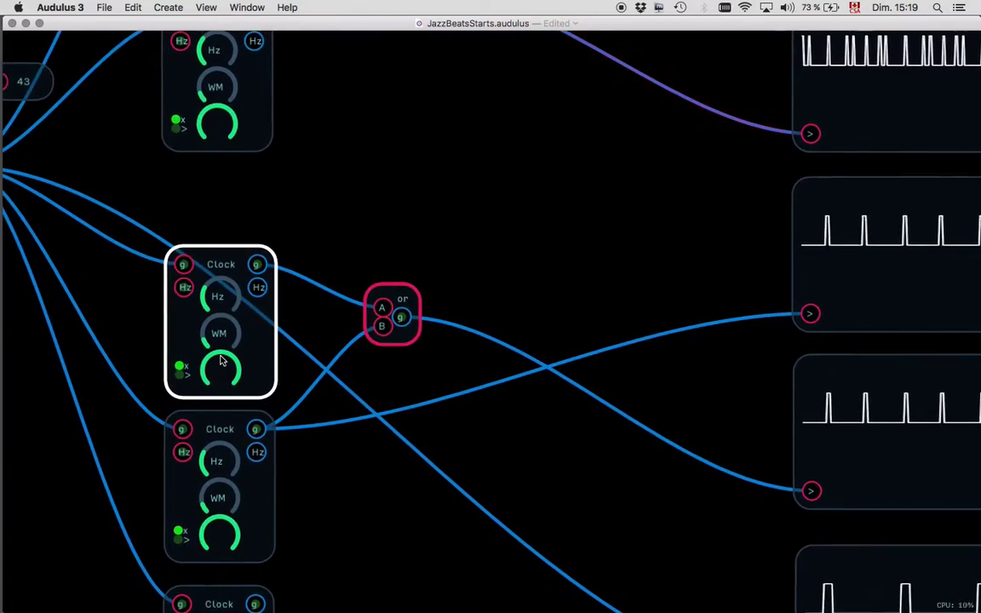
drag(221, 308, 228, 268)
click(559, 369)
click(784, 416)
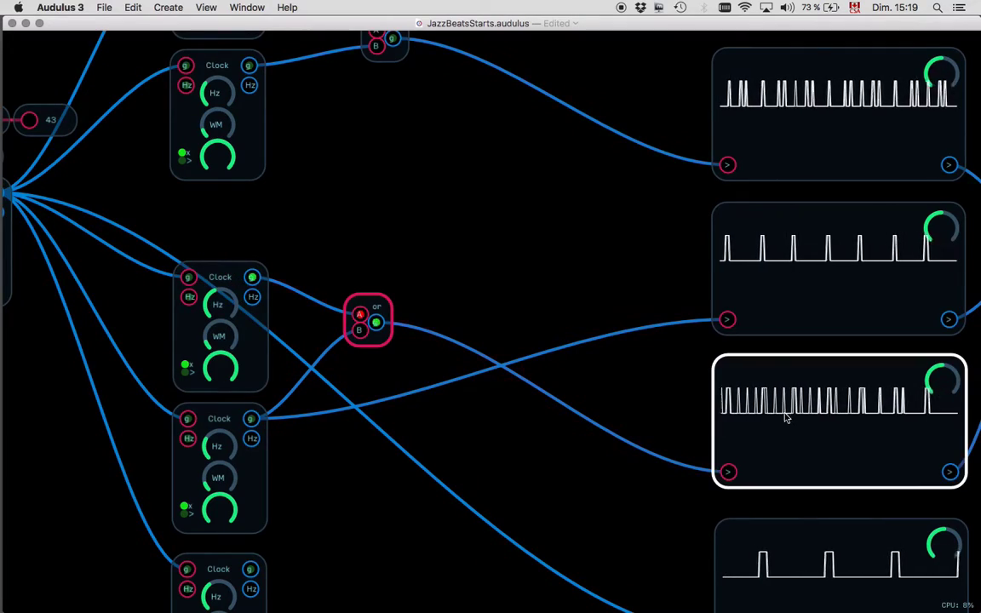
- Set the BPM module's tempo to 37 BPM
scroll(796, 416, right, 5)
click(544, 329)
scroll(543, 329, down, 5)
scroll(543, 329, left, 5)
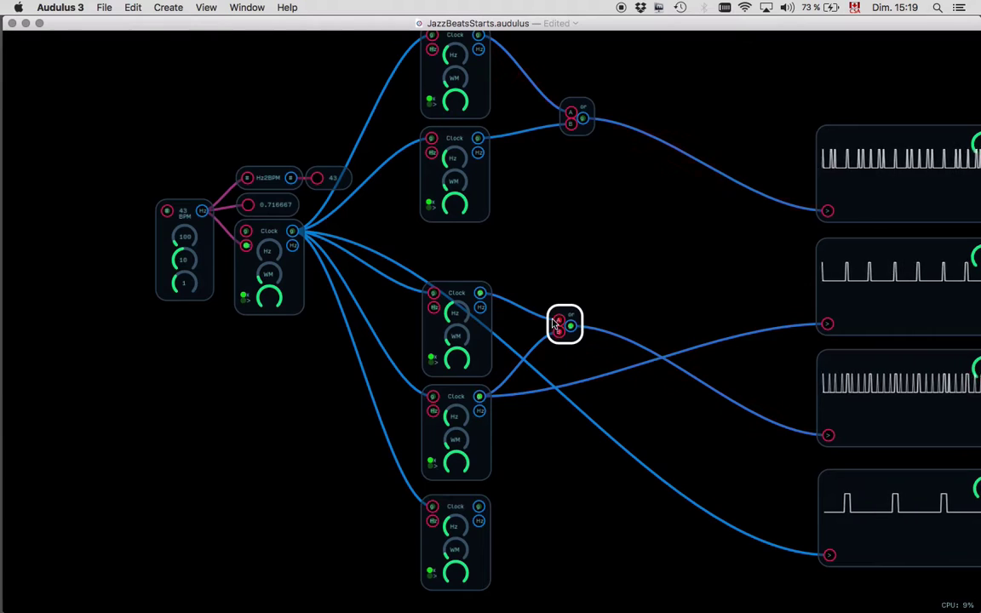
drag(185, 278, 199, 192)
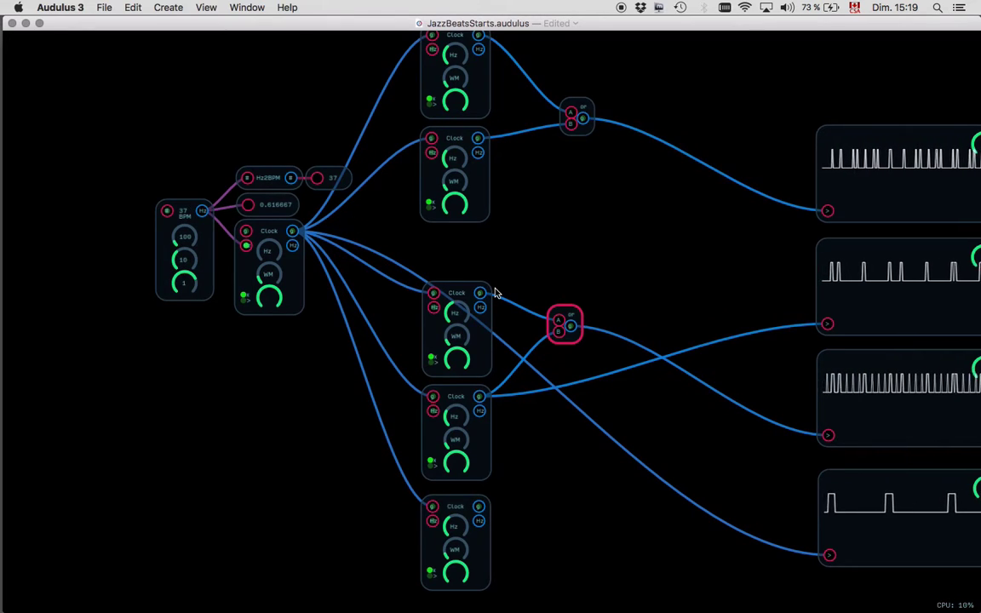
- Examine the gate patterns on the waveform displays and the Clock routing at the new tempo
scroll(609, 230, right, 10)
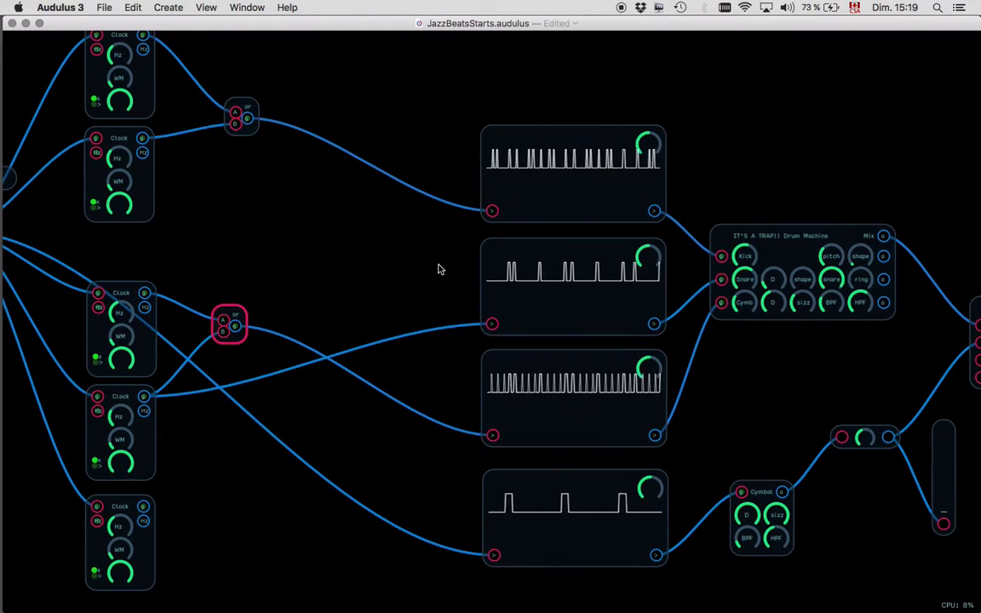
scroll(344, 268, left, 15)
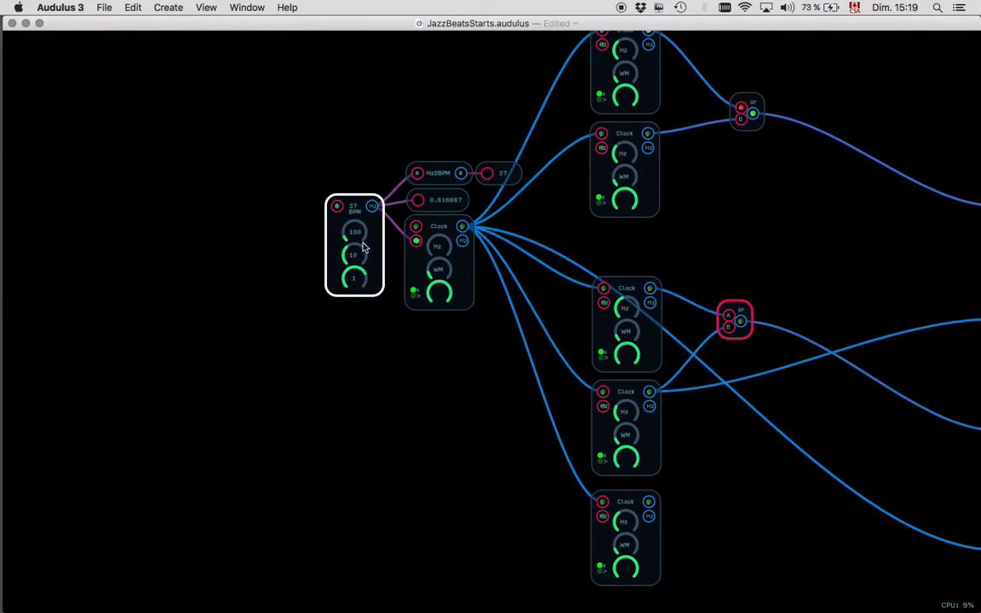
click(371, 245)
scroll(743, 235, up, 2)
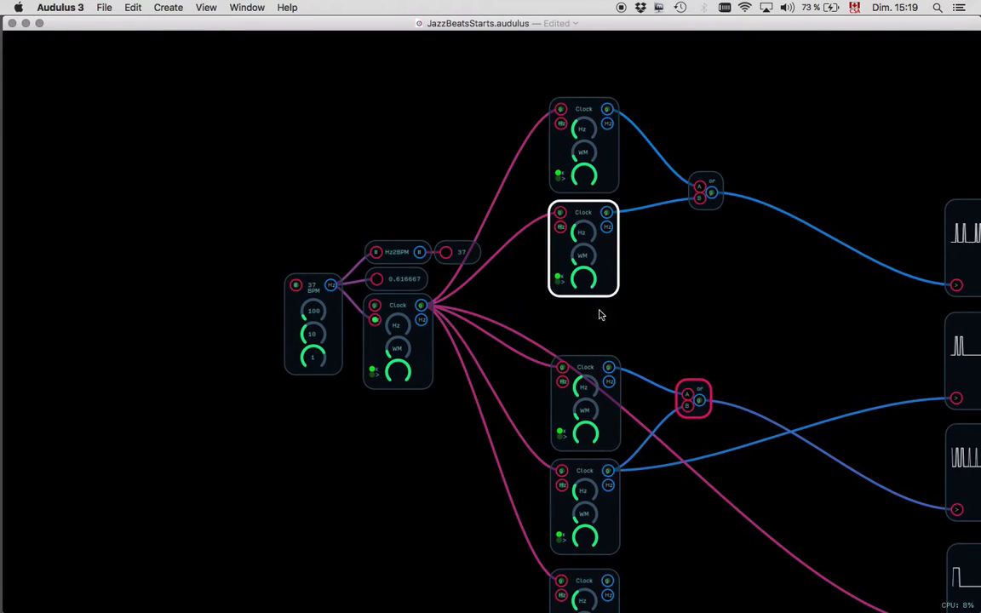
scroll(744, 281, right, 5)
scroll(745, 328, right, 5)
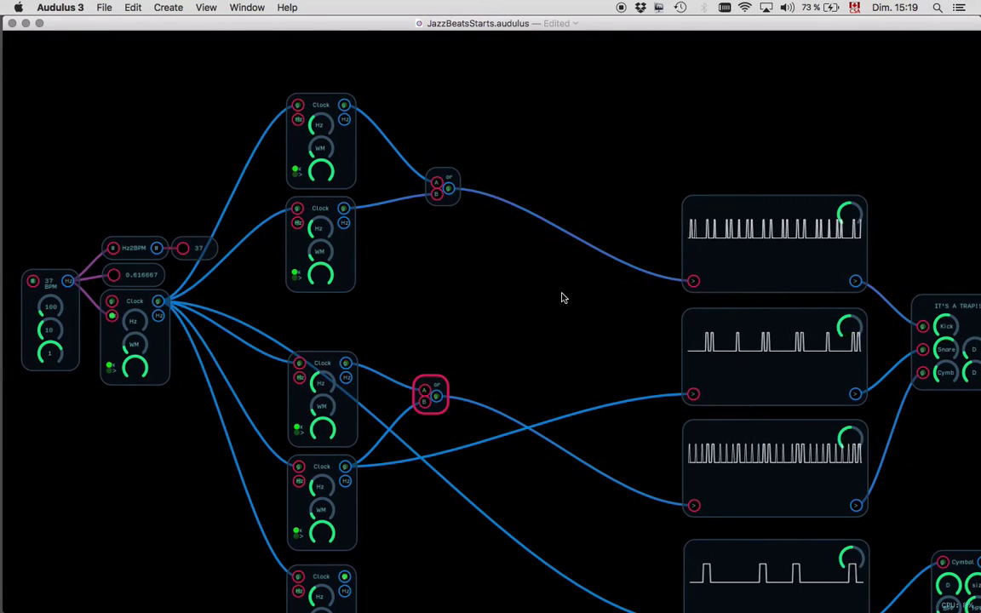
scroll(562, 297, down, 3)
scroll(562, 297, right, 2)
scroll(562, 297, up, 1)
scroll(562, 297, right, 2)
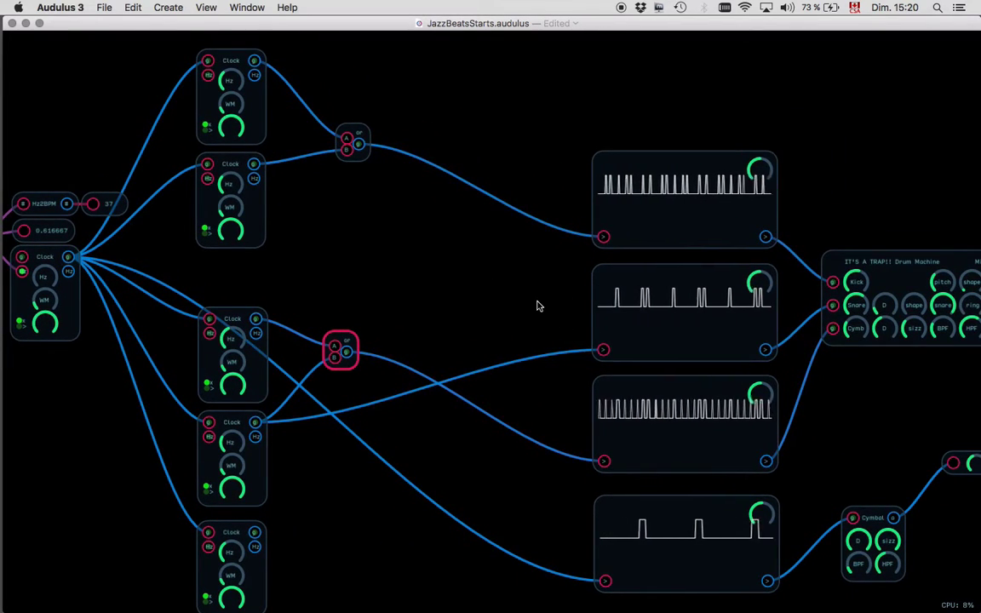
- Delete the second OR module between the third and fourth Clocks and the third waveform display
click(341, 345)
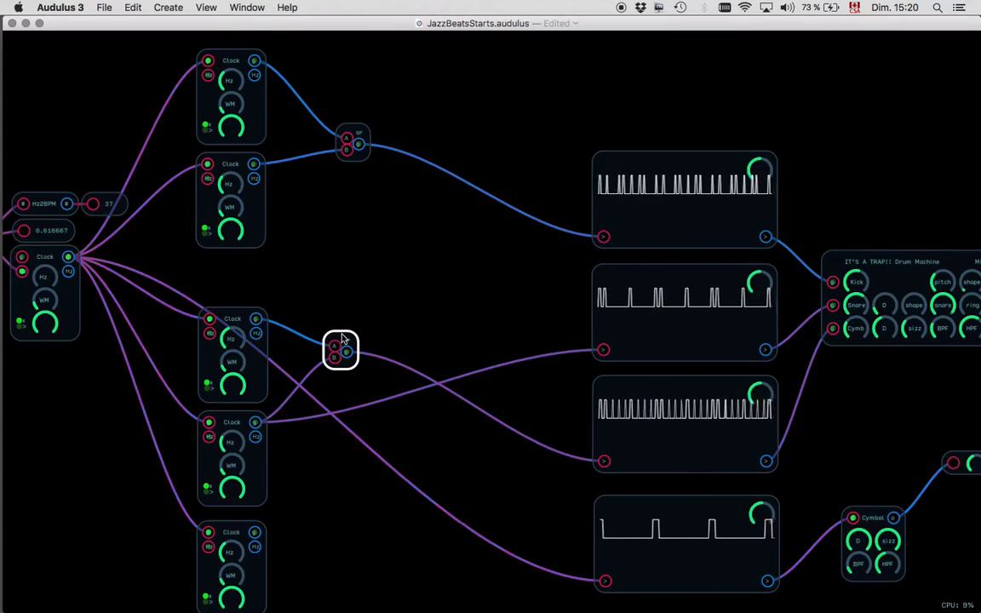
scroll(344, 336, up, 5)
scroll(333, 339, down, 3)
click(368, 400)
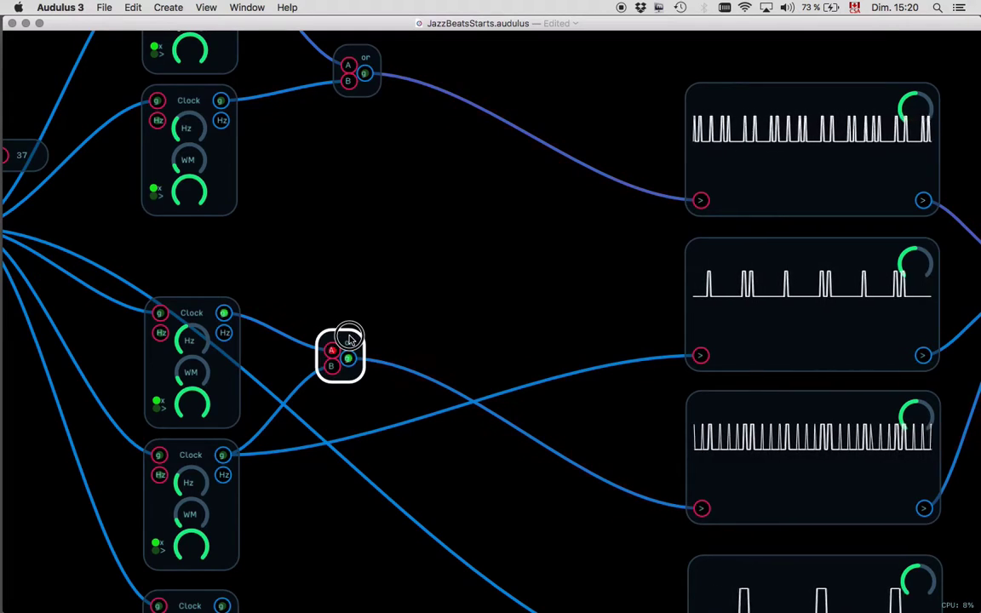
key(BackSpace)
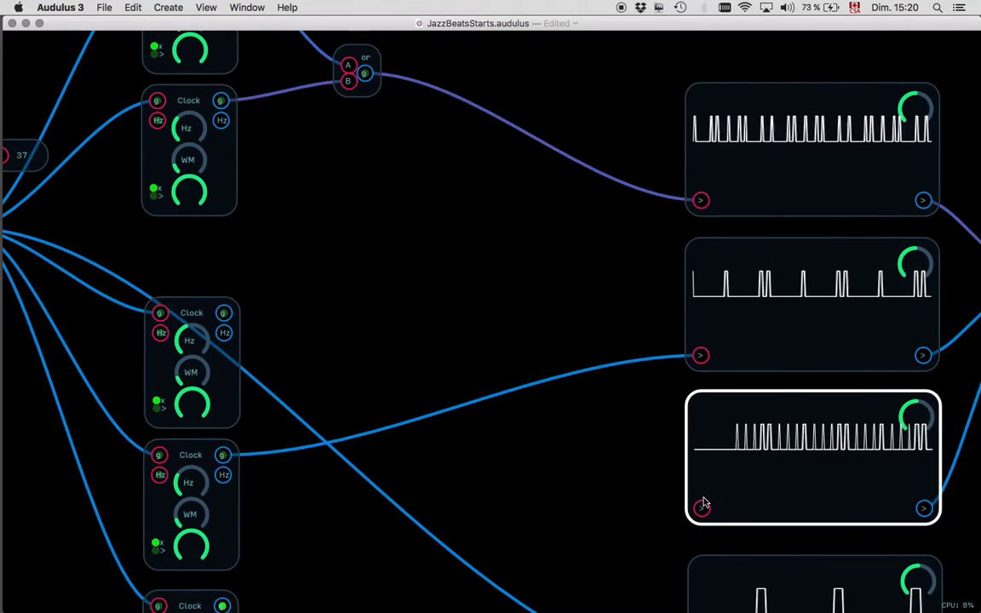
right_click(373, 325)
mouse_move(426, 395)
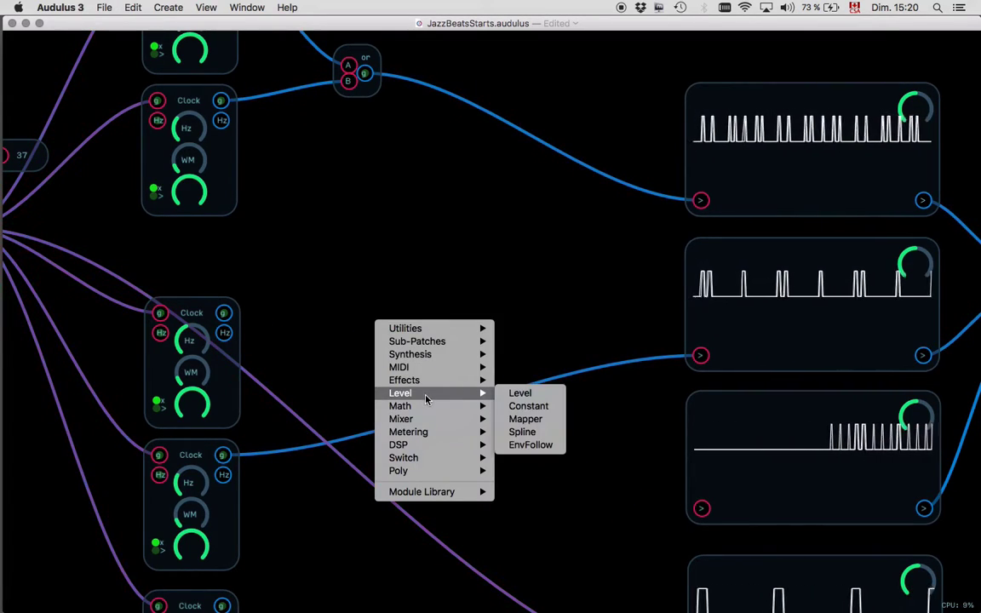
click(529, 407)
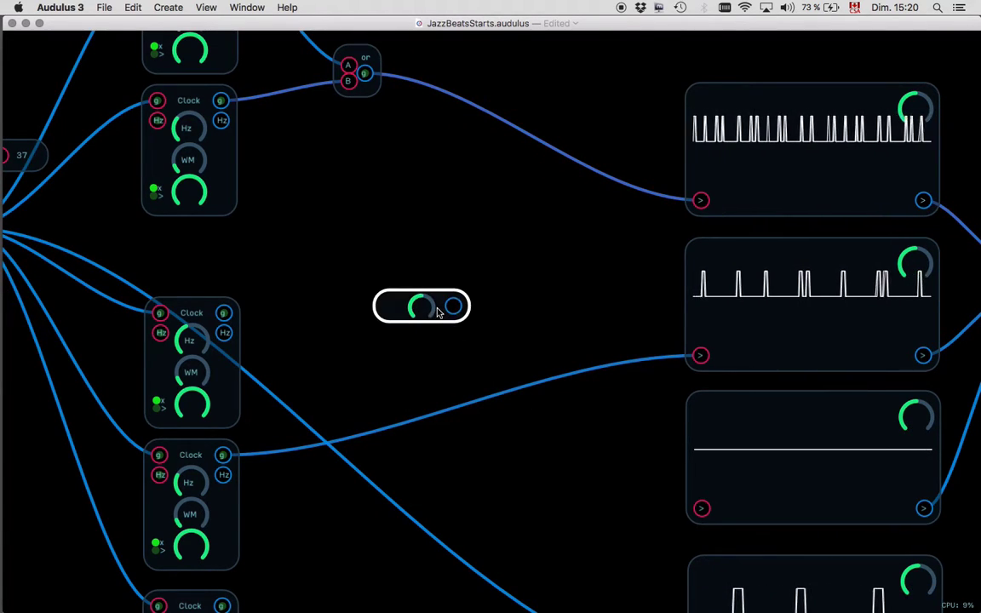
- Insert a Level module next to the third Clock and connect that Clock's gate output to its input
click(437, 312)
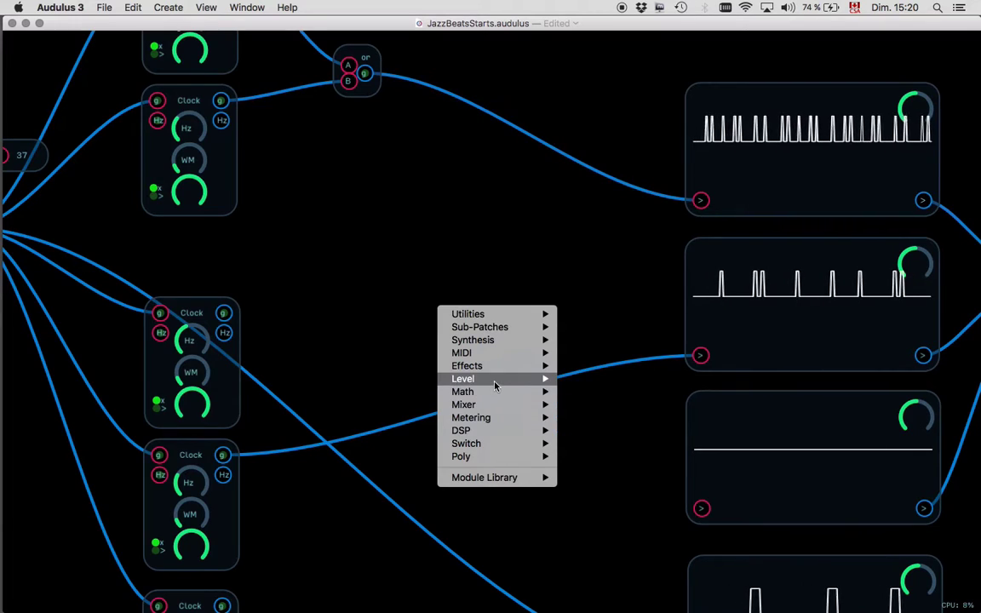
mouse_move(494, 380)
click(577, 380)
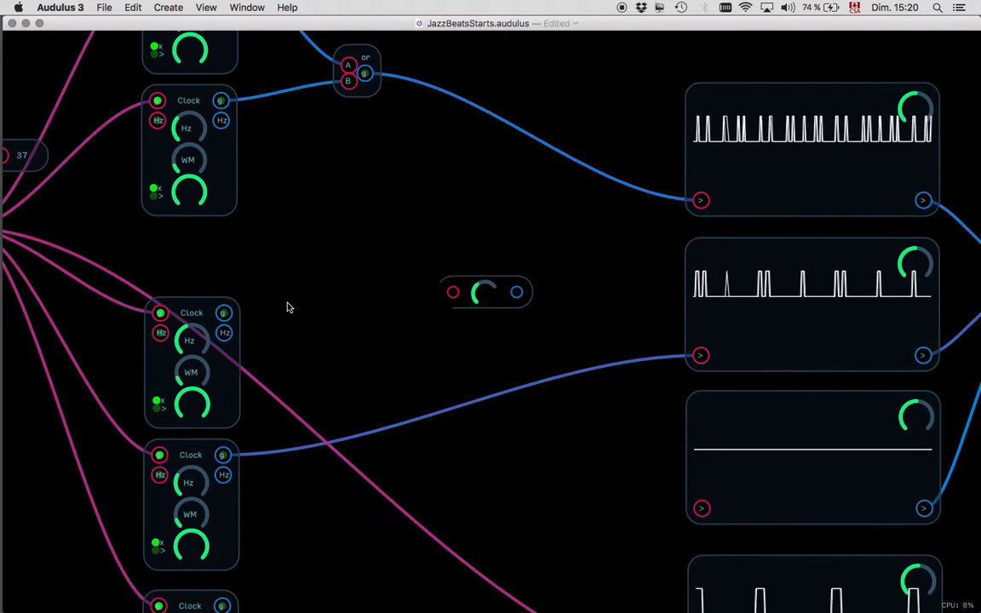
click(230, 315)
drag(406, 304, 286, 309)
click(481, 295)
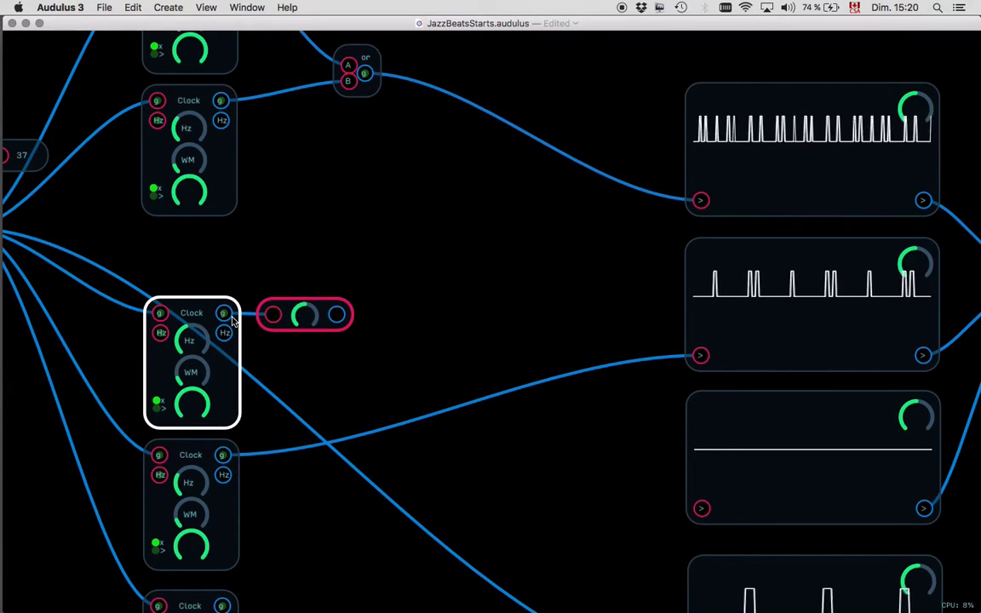
click(309, 379)
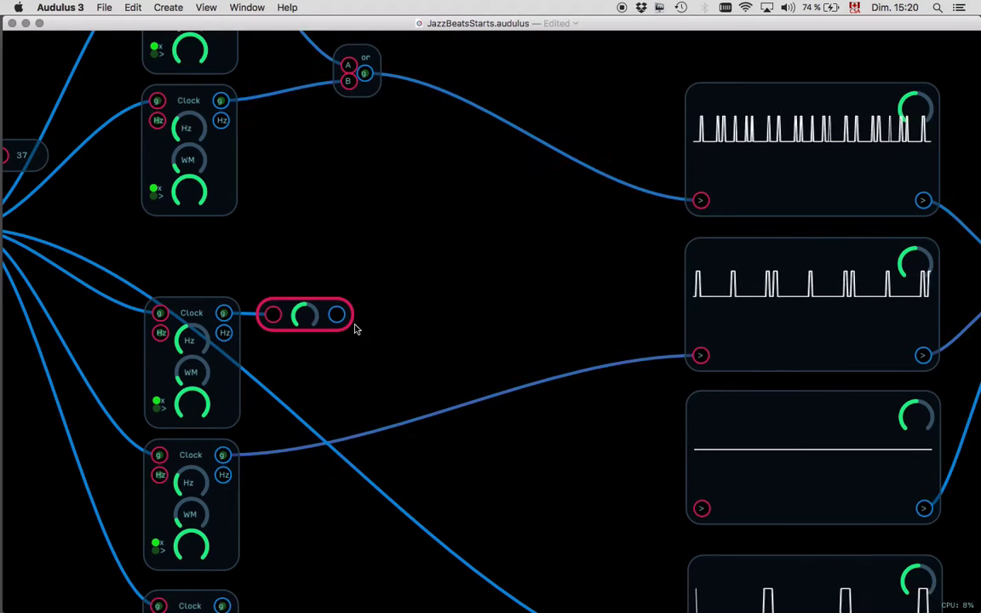
click(281, 328)
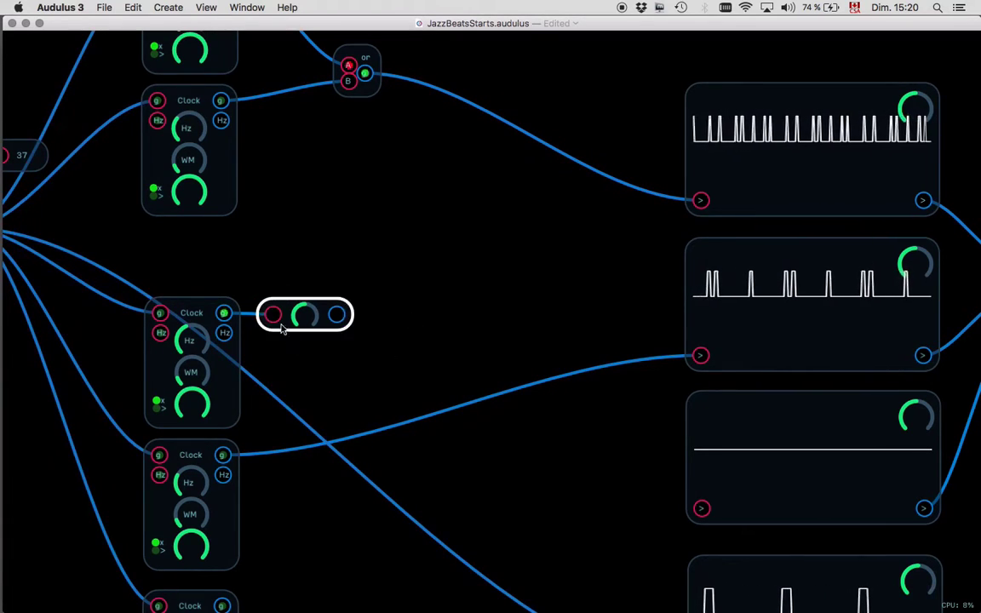
- Insert an Add module summing the Level's output with the fourth Clock's gate, and route its output to the third waveform display
right_click(464, 325)
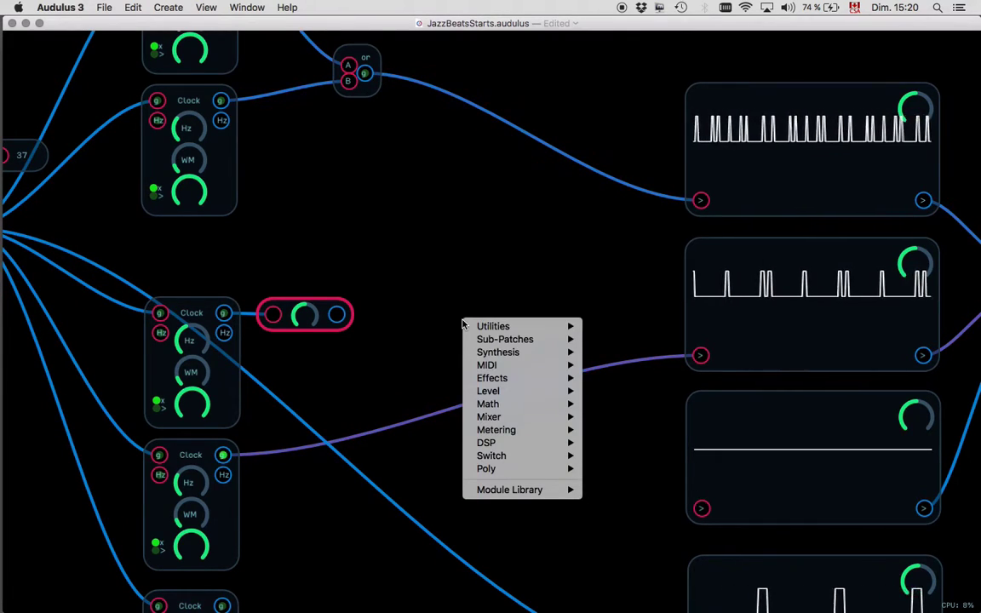
mouse_move(536, 403)
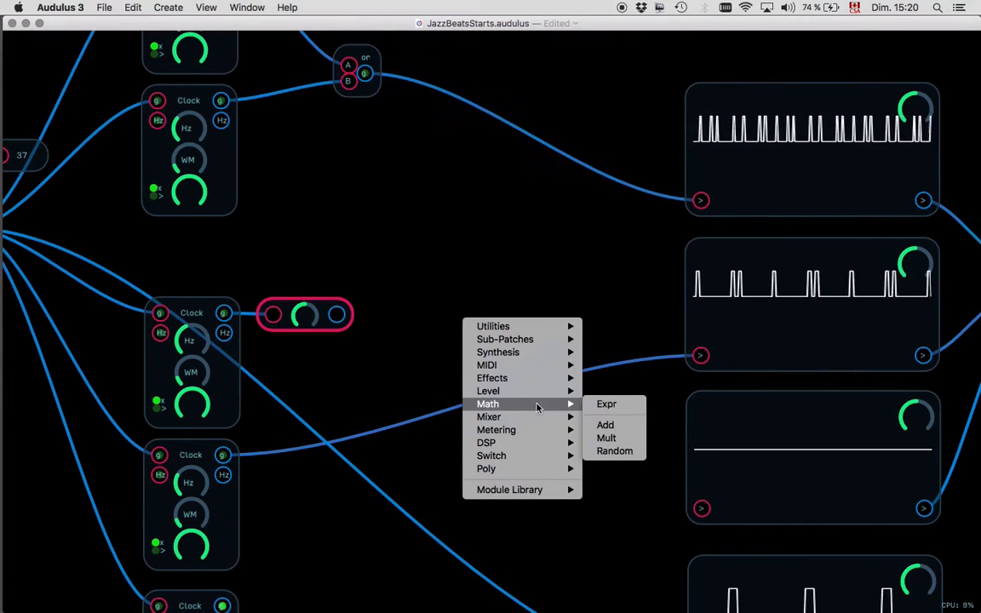
click(606, 436)
drag(339, 315, 407, 309)
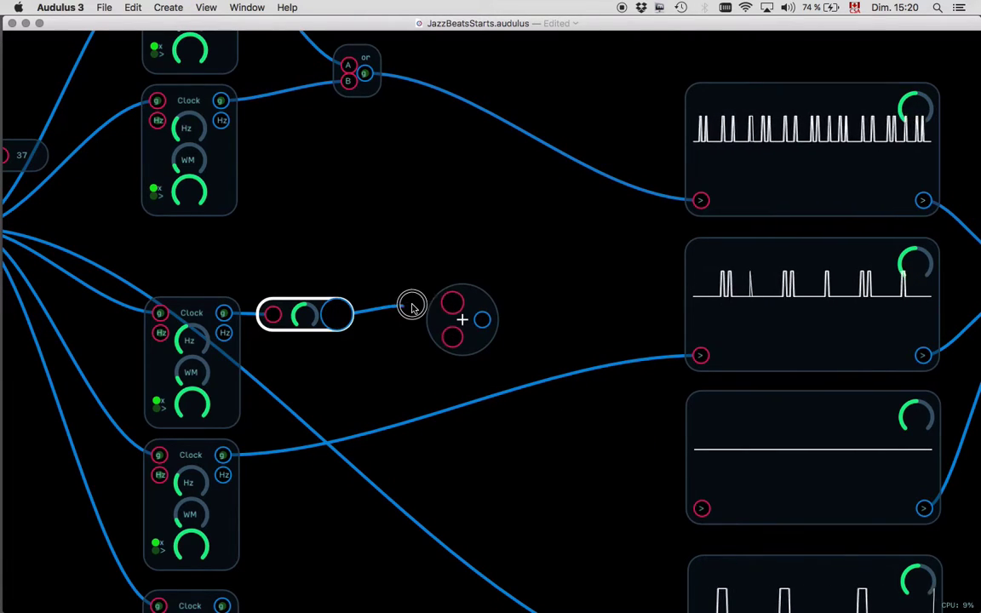
click(223, 457)
drag(391, 390, 455, 336)
drag(562, 400, 700, 508)
drag(479, 306, 466, 333)
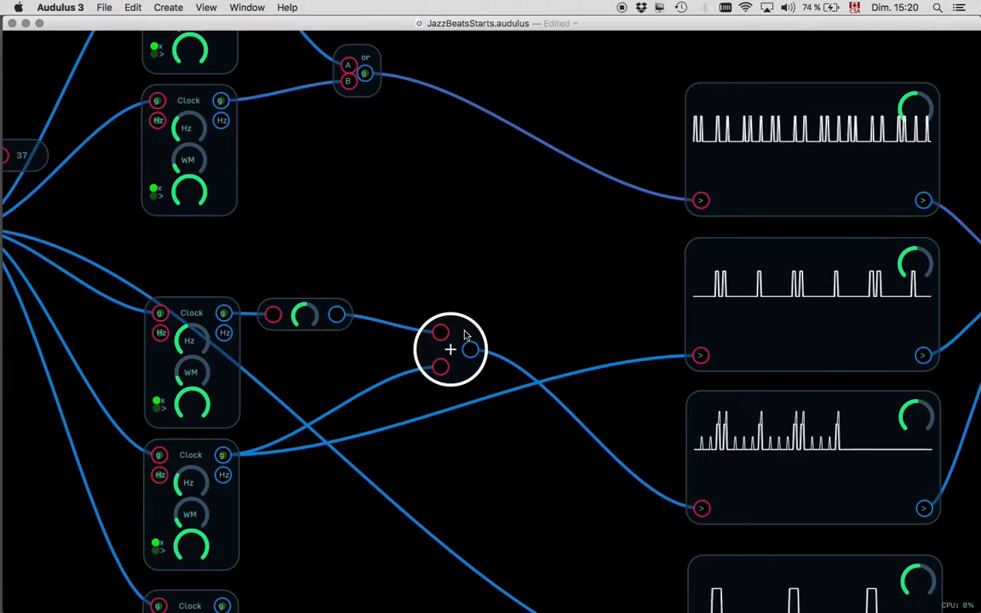
- Raise the Level module's knob and move the Add module closer to it
click(731, 432)
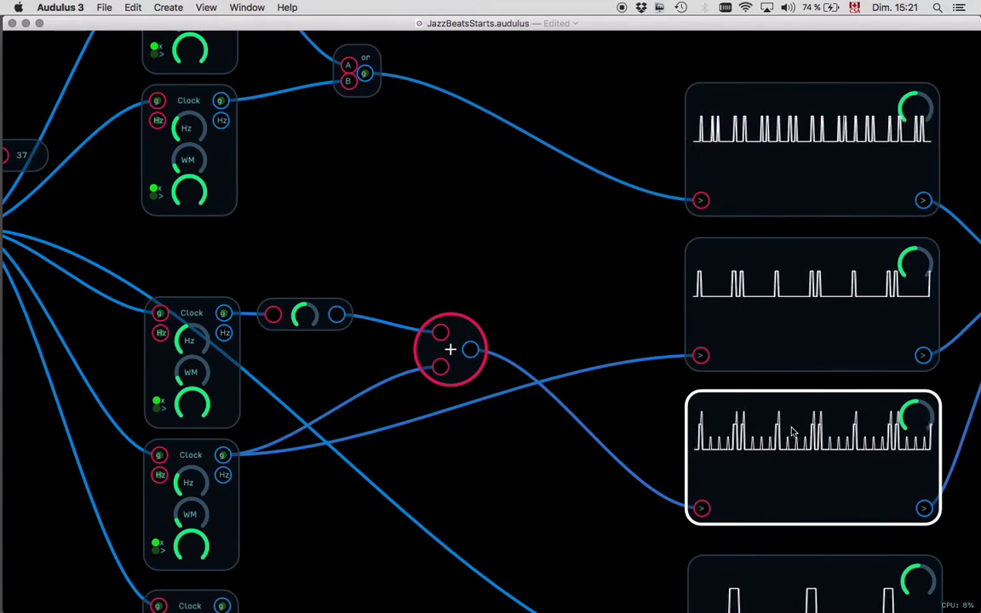
click(309, 351)
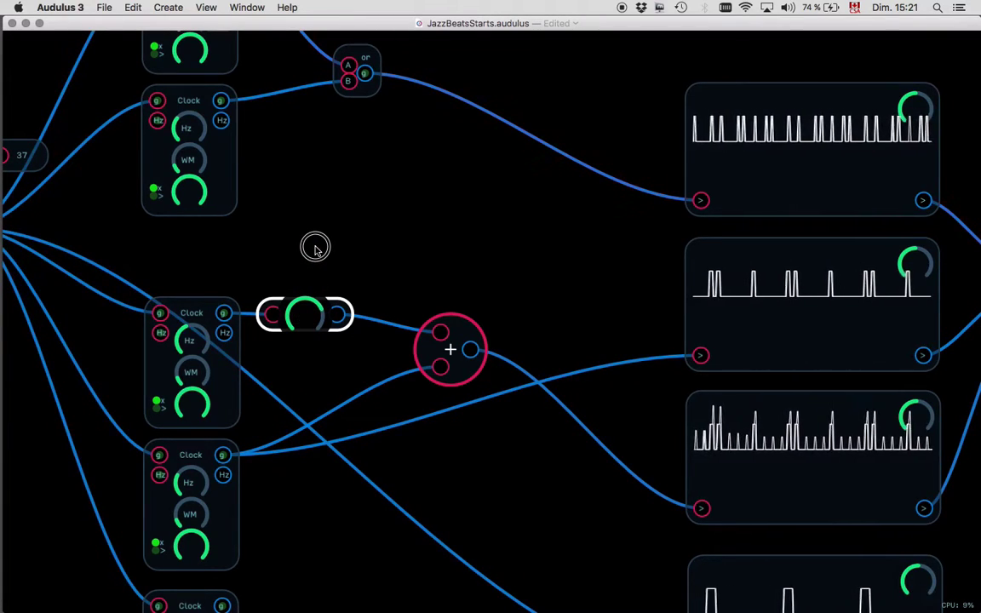
click(739, 415)
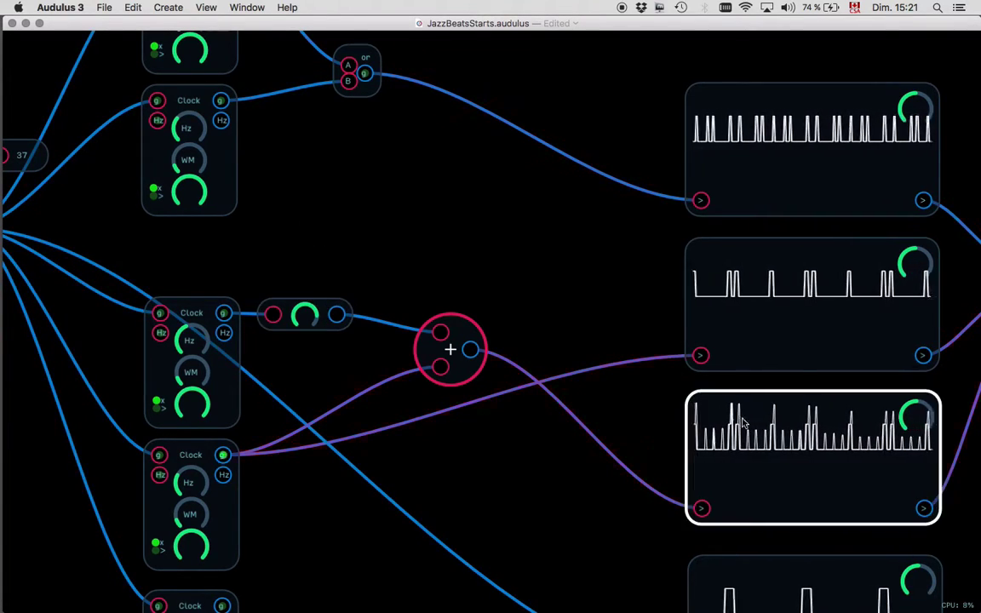
click(448, 339)
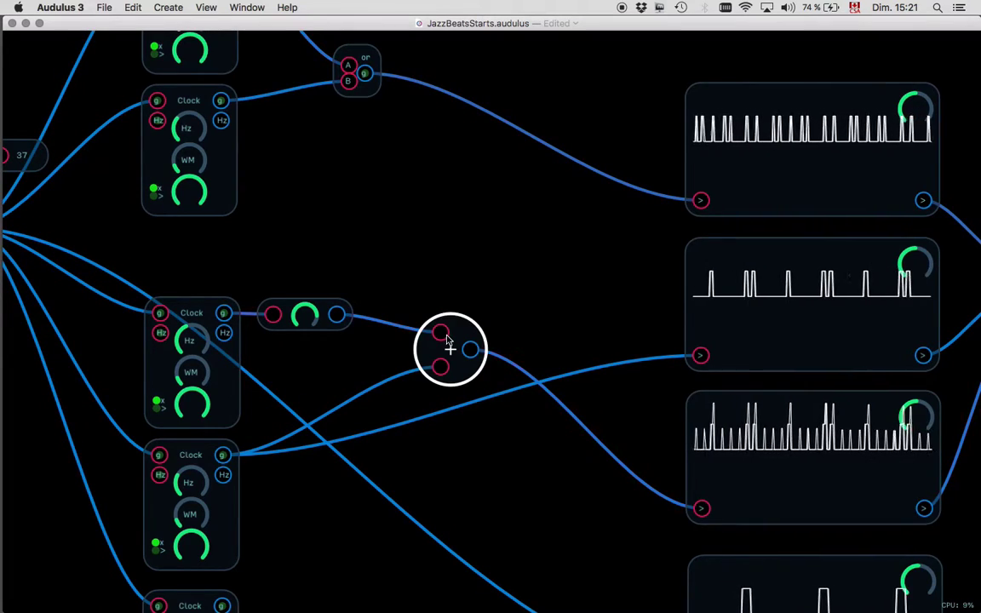
drag(467, 339, 424, 350)
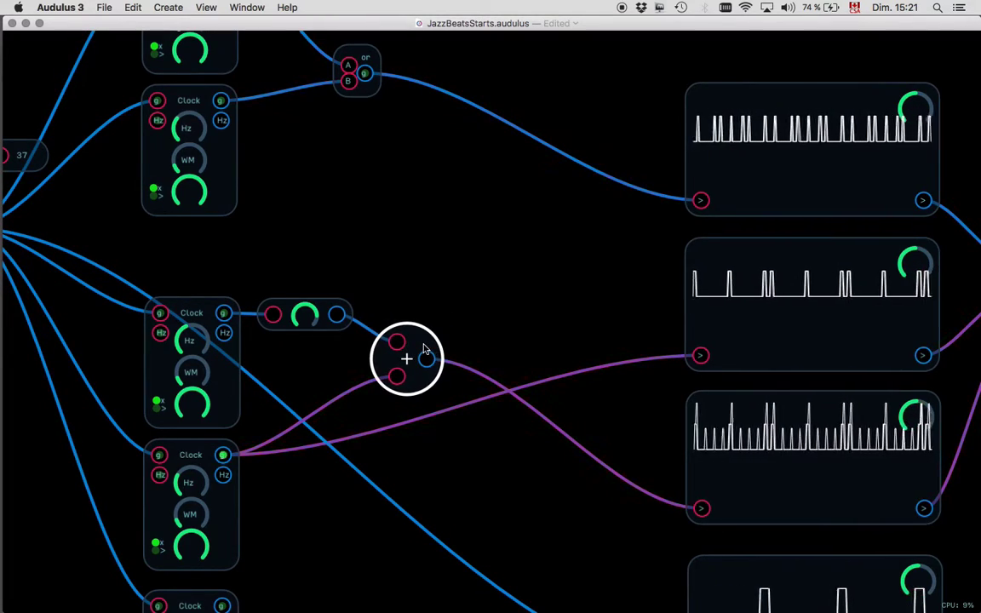
- Insert a Rectifier module from the library's Math signal modules and place it above the Add module's output cable
right_click(527, 298)
mouse_move(596, 461)
mouse_move(686, 461)
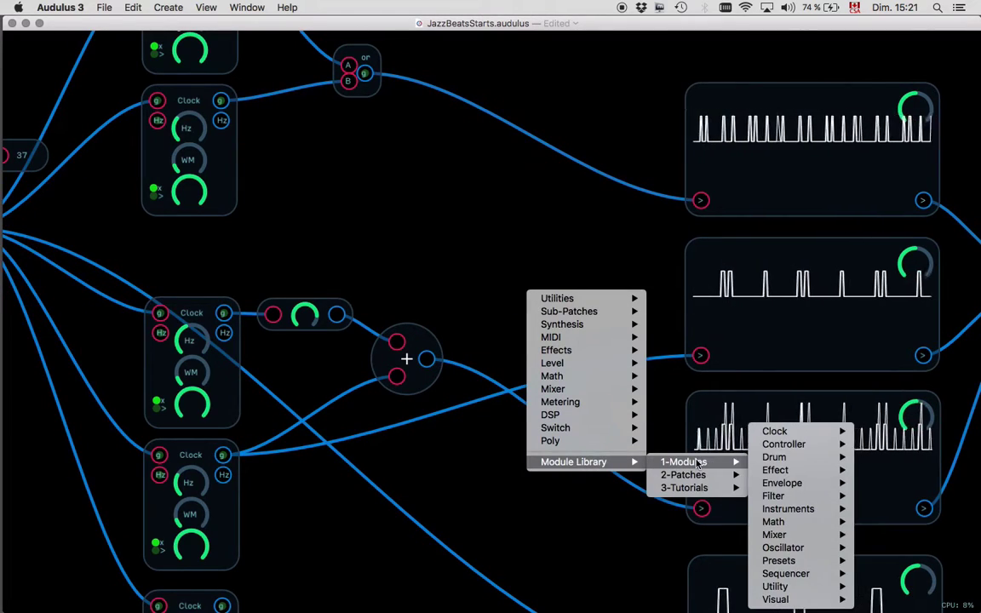
mouse_move(826, 528)
mouse_move(903, 528)
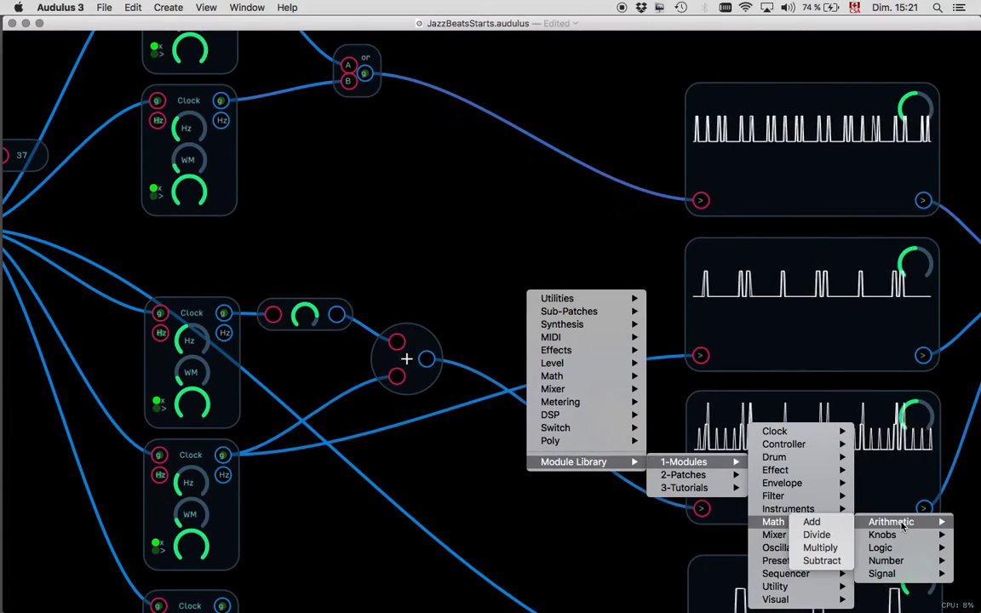
mouse_move(901, 564)
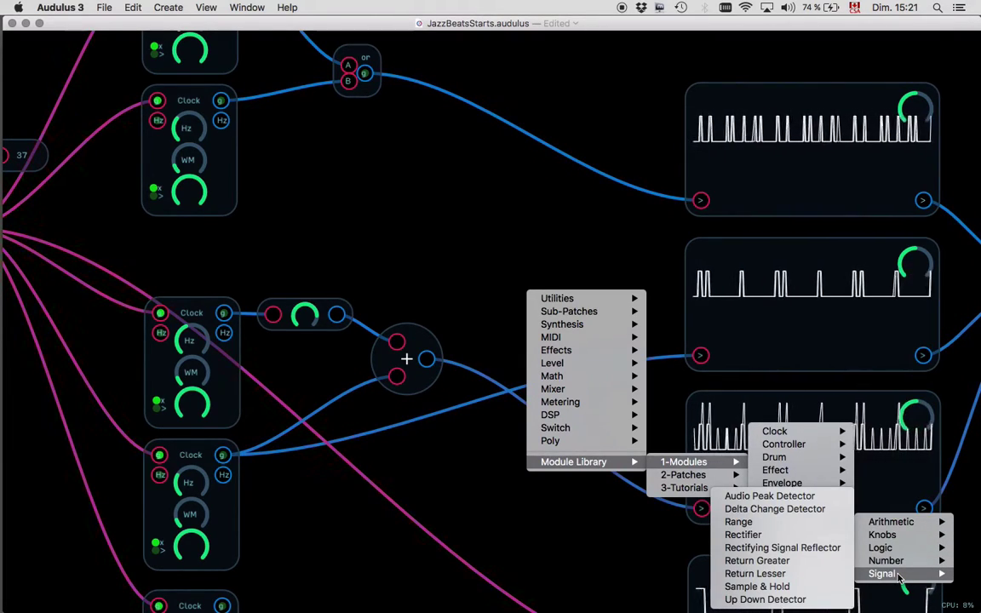
click(790, 531)
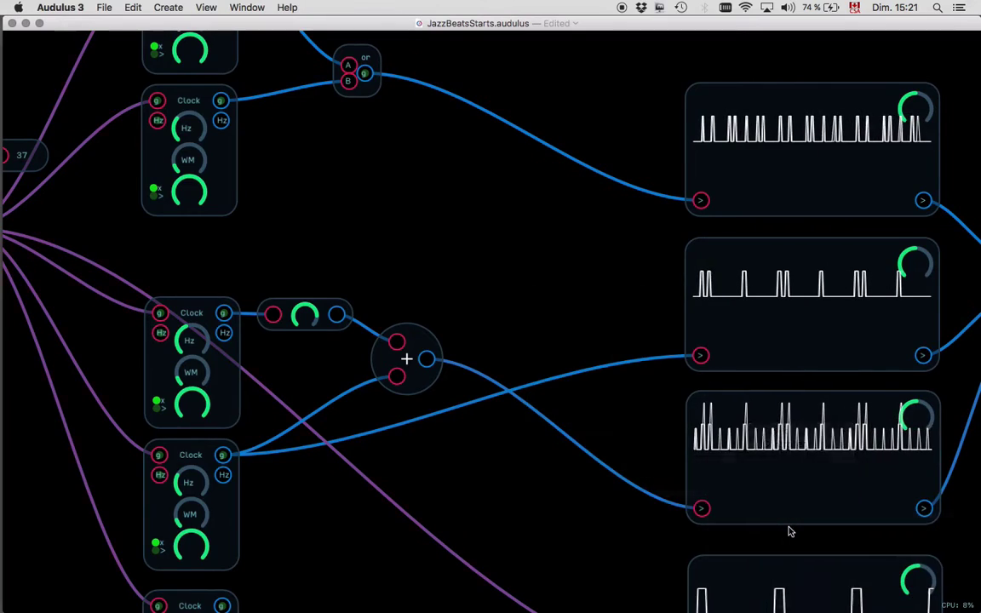
drag(462, 292, 514, 246)
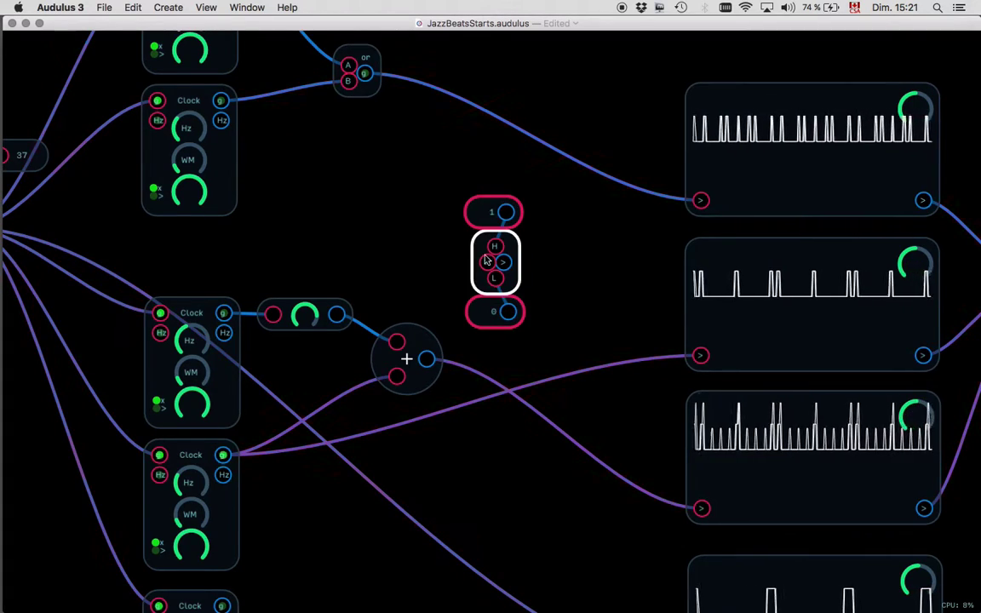
- Route the Add module's output through the Rectifier module to the third waveform display, and move the Rectifier with its 1 and 0 values beside the Add module
drag(435, 322, 701, 509)
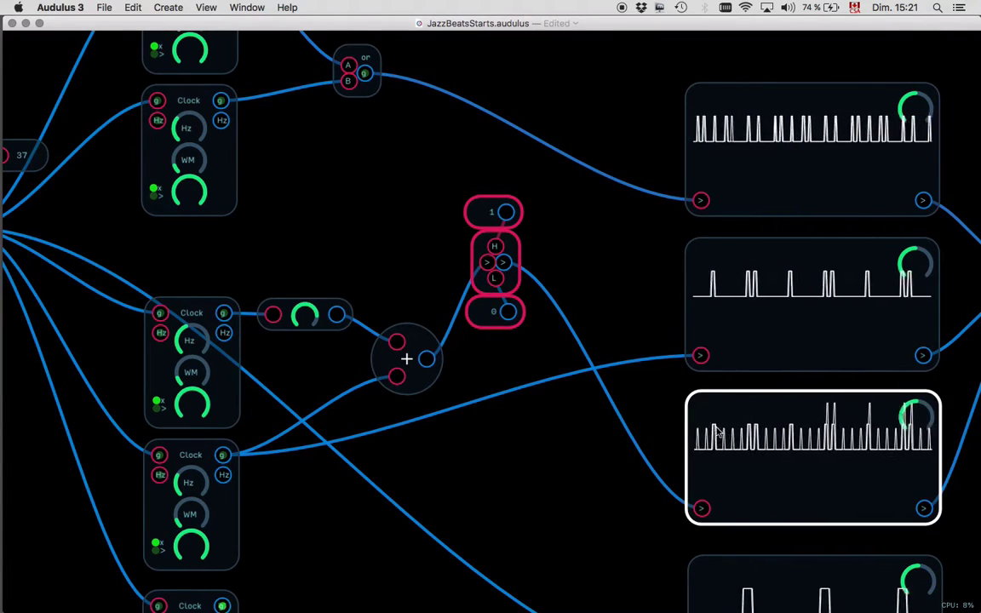
drag(481, 252, 480, 352)
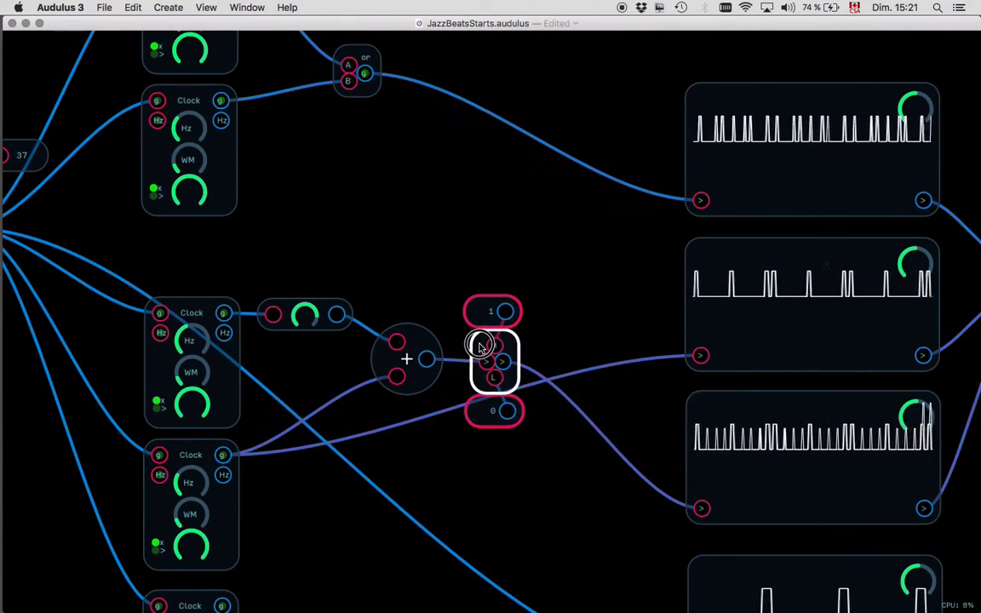
- Raise the third Clock's Hz knob and fine-tune the Level module's knob
drag(191, 342, 195, 327)
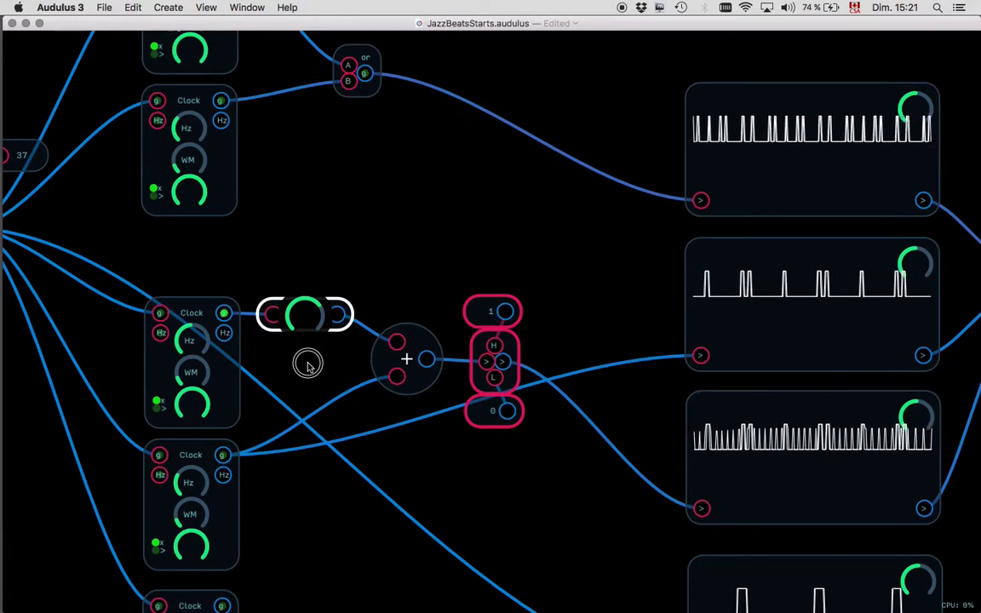
drag(308, 368, 308, 374)
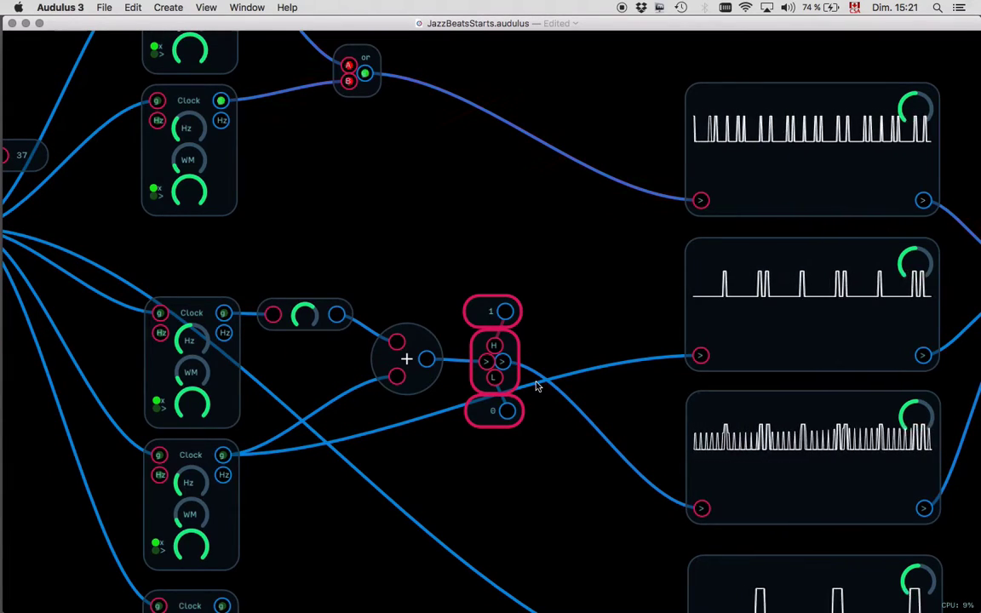
drag(310, 317, 308, 320)
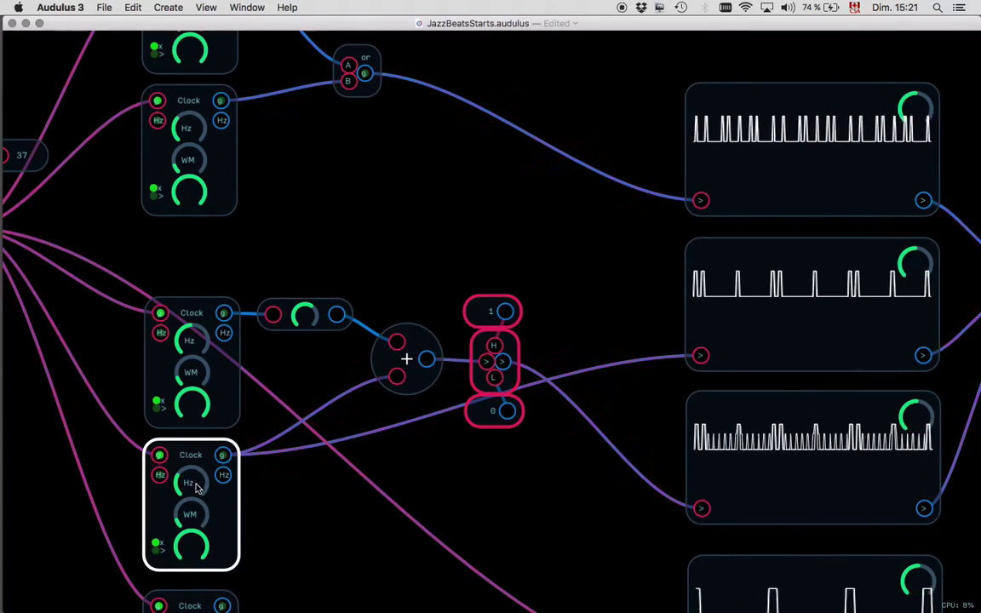
- Delete the fifth Clock module at the bottom of the Clock column
scroll(192, 484, down, 5)
scroll(192, 485, up, 3)
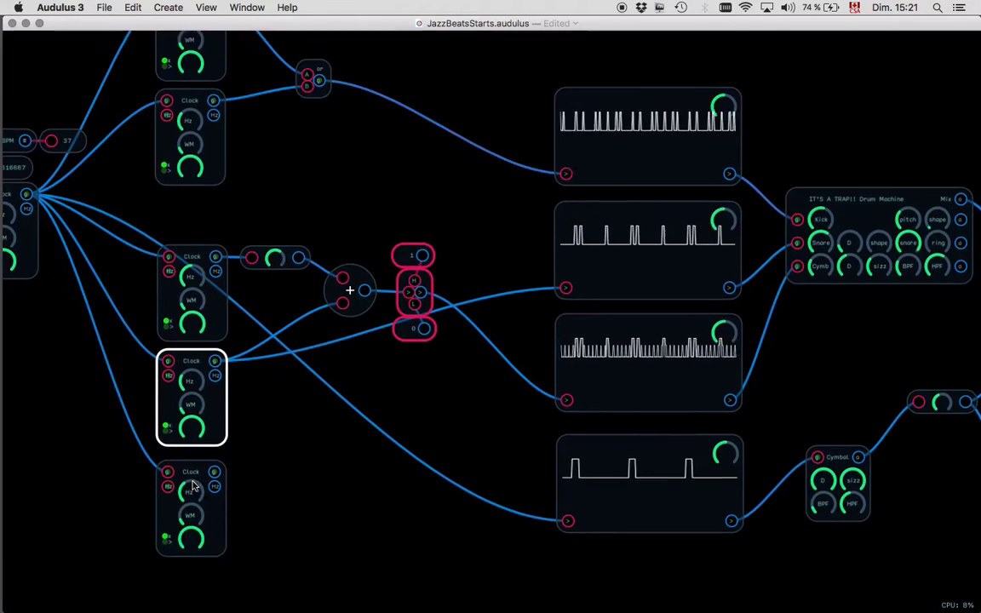
drag(193, 485, 193, 475)
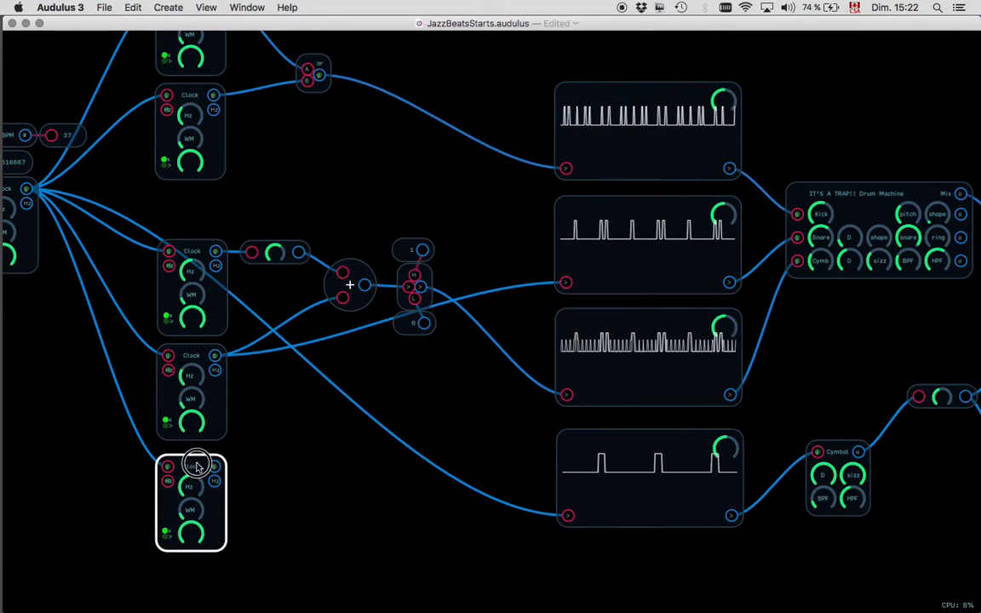
key(BackSpace)
scroll(196, 464, up, 2)
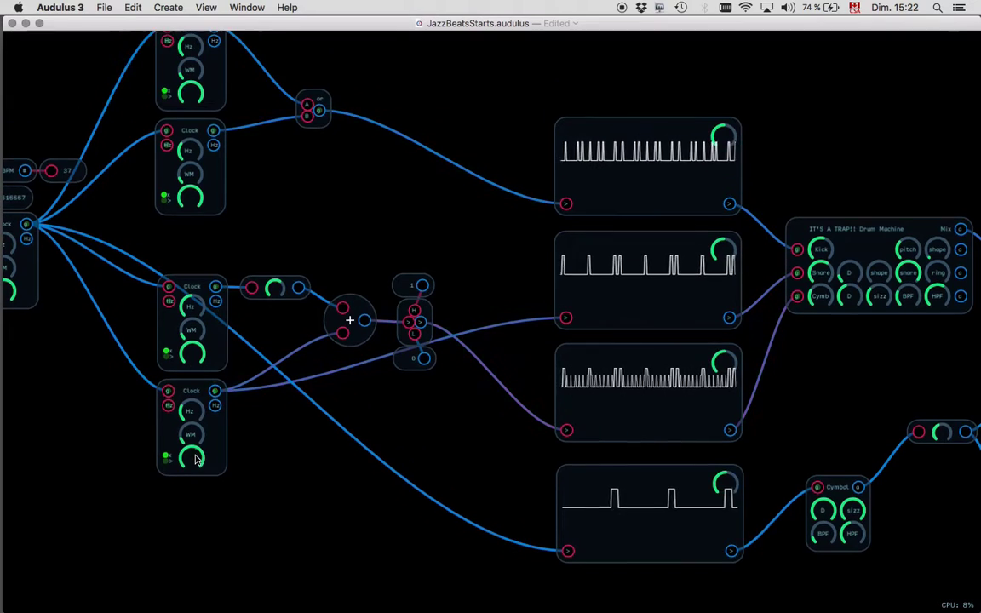
- Fine-tune the Hz knobs of the fourth, third and second Clocks
drag(192, 417, 194, 412)
drag(191, 316, 192, 312)
click(186, 176)
drag(189, 157, 181, 125)
scroll(195, 153, up, 3)
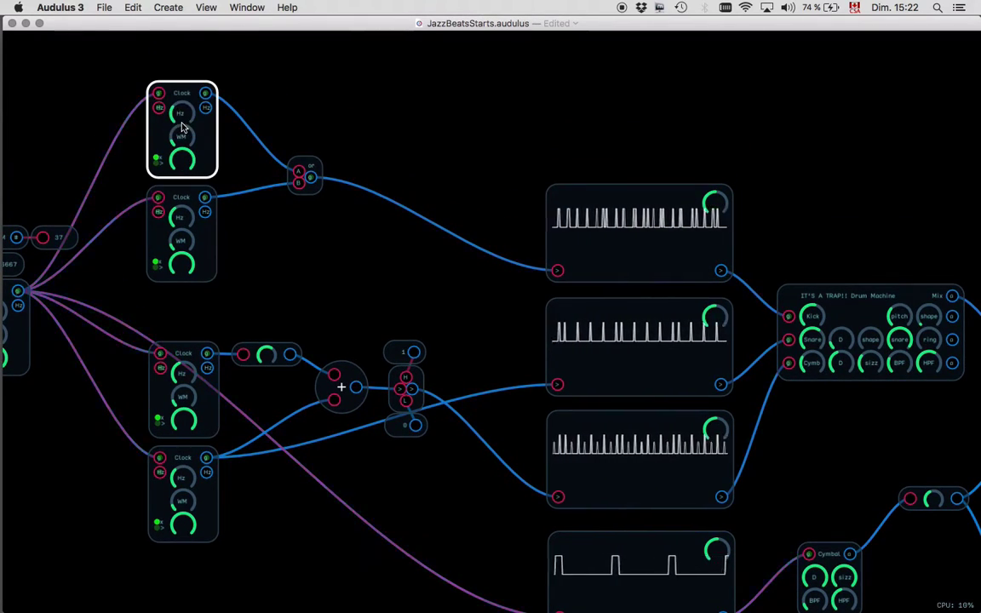
click(365, 311)
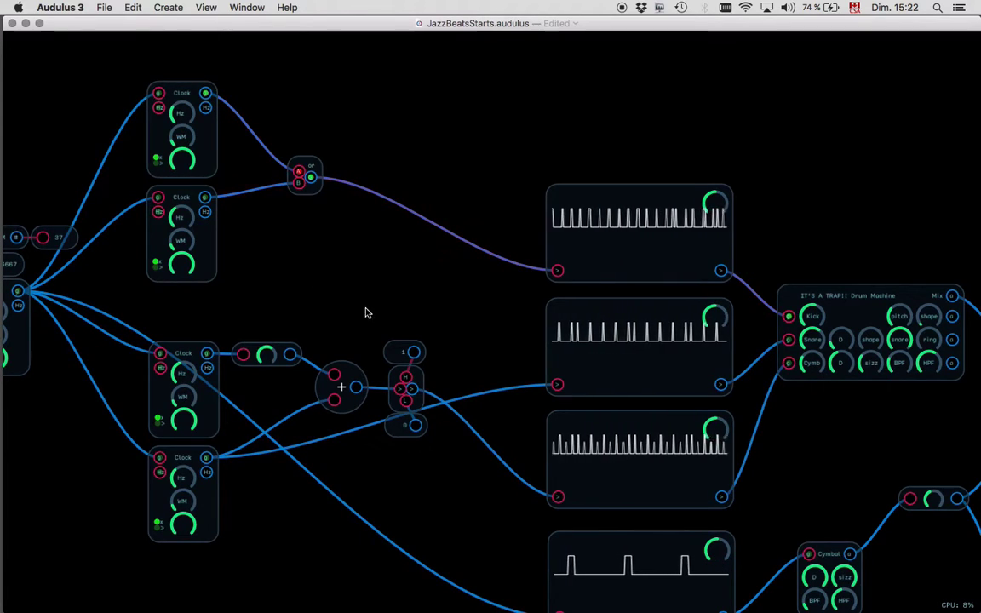
scroll(365, 308, down, 5)
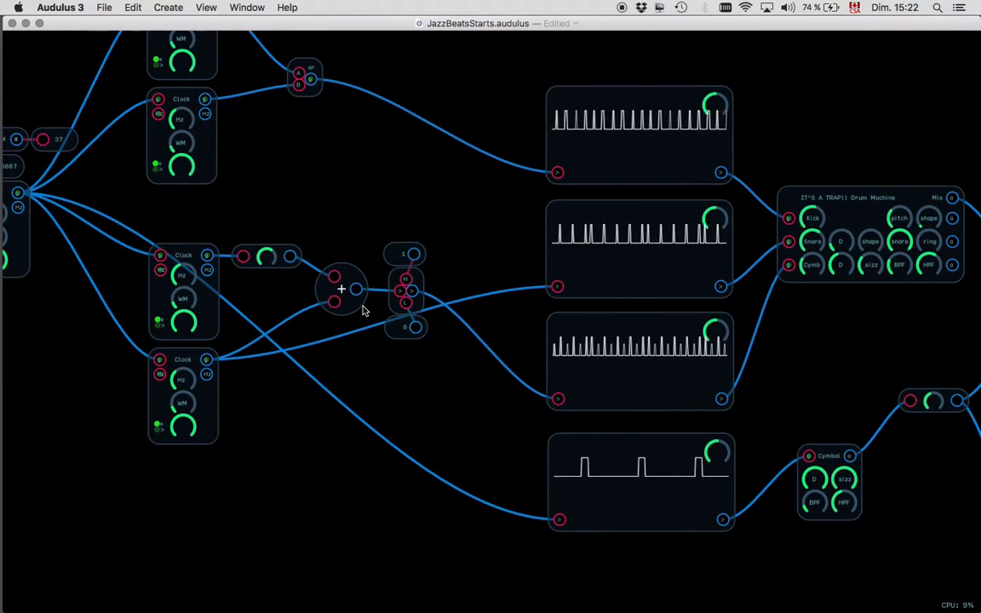
- Adjust the Hz knob of the first Clock feeding the OR module's A input
scroll(361, 311, up, 3)
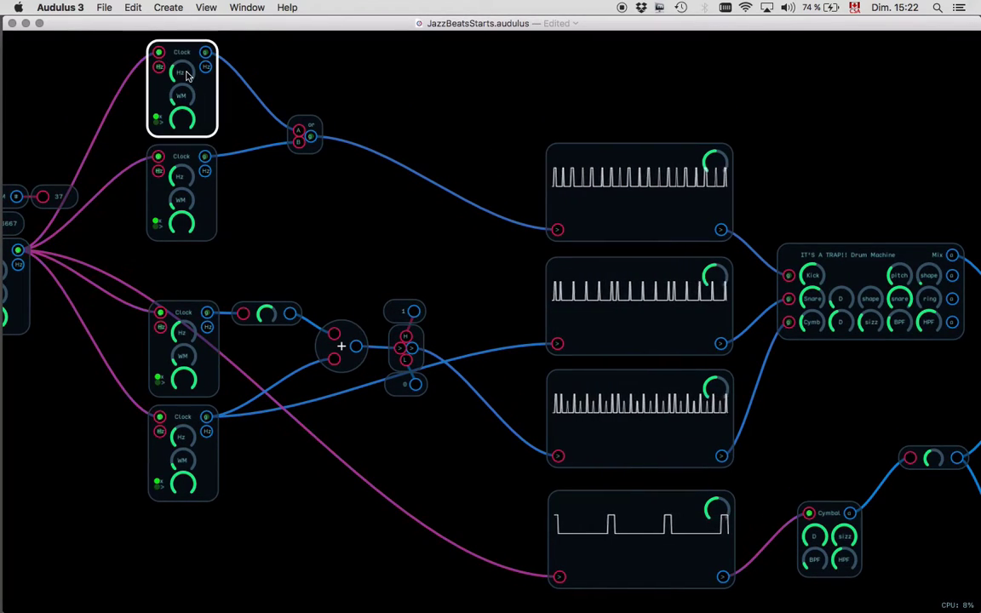
click(90, 125)
scroll(94, 125, down, 3)
scroll(93, 125, left, 4)
scroll(93, 125, up, 4)
scroll(94, 125, left, 1)
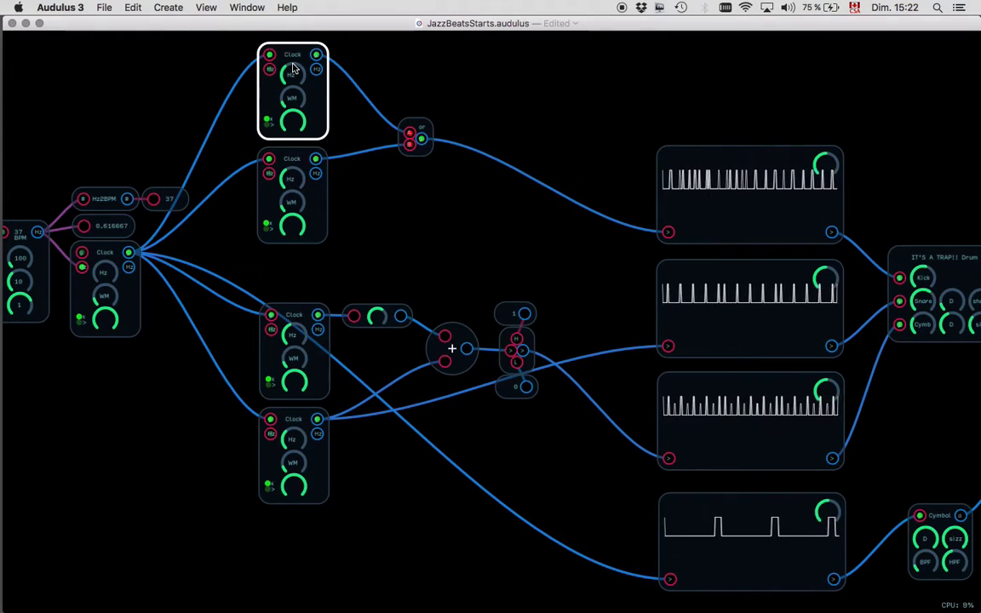
drag(292, 82, 293, 85)
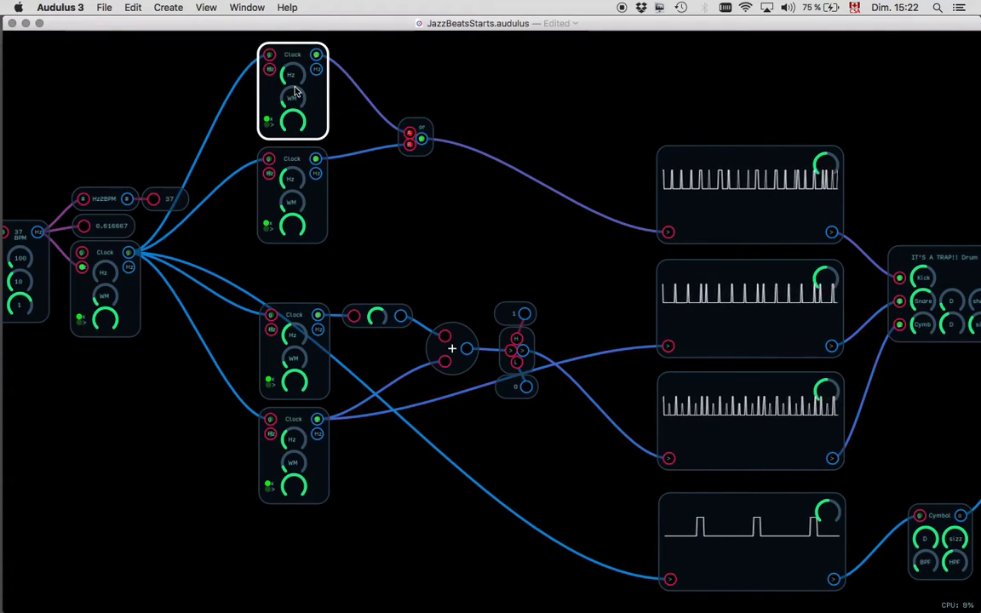
click(428, 232)
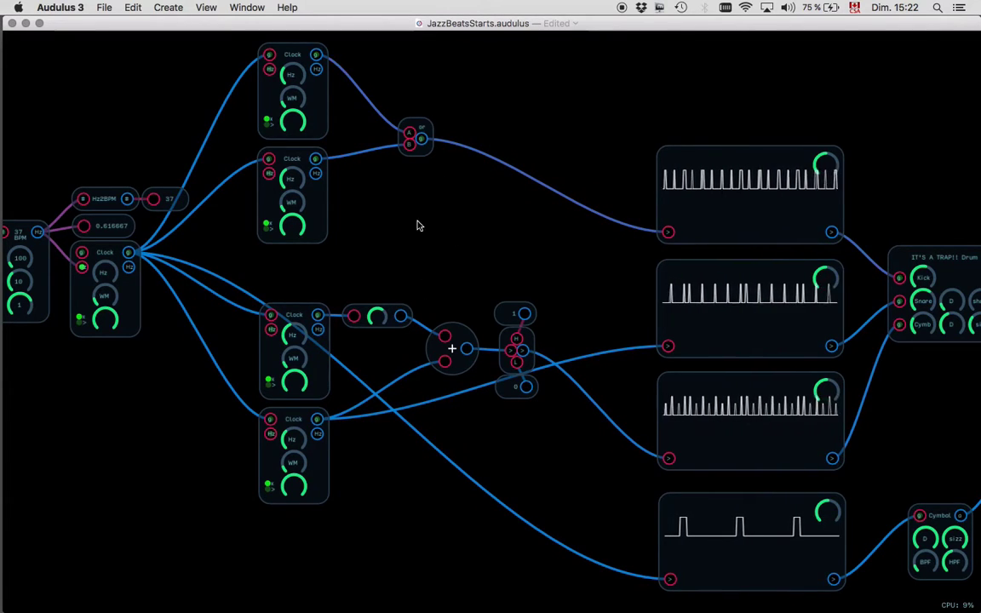
- Move the 37 BPM tempo module, its value displays and the master Clock together, farther away from the Clock column
scroll(434, 251, down, 5)
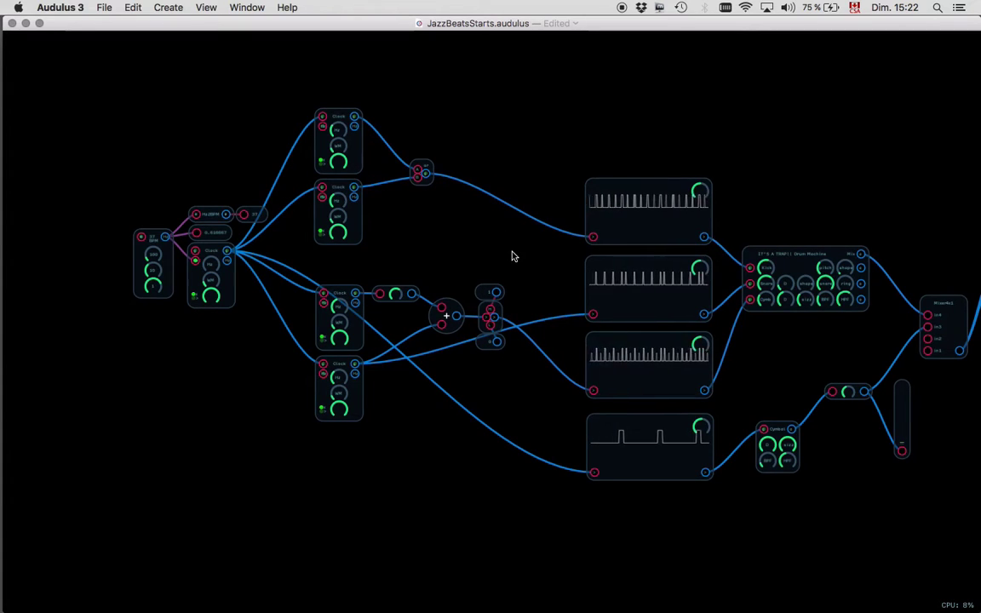
mouse_move(126, 156)
mouse_down()
mouse_move(146, 281)
mouse_move(198, 326)
mouse_move(236, 283)
mouse_move(265, 205)
mouse_move(215, 218)
mouse_move(118, 198)
mouse_up()
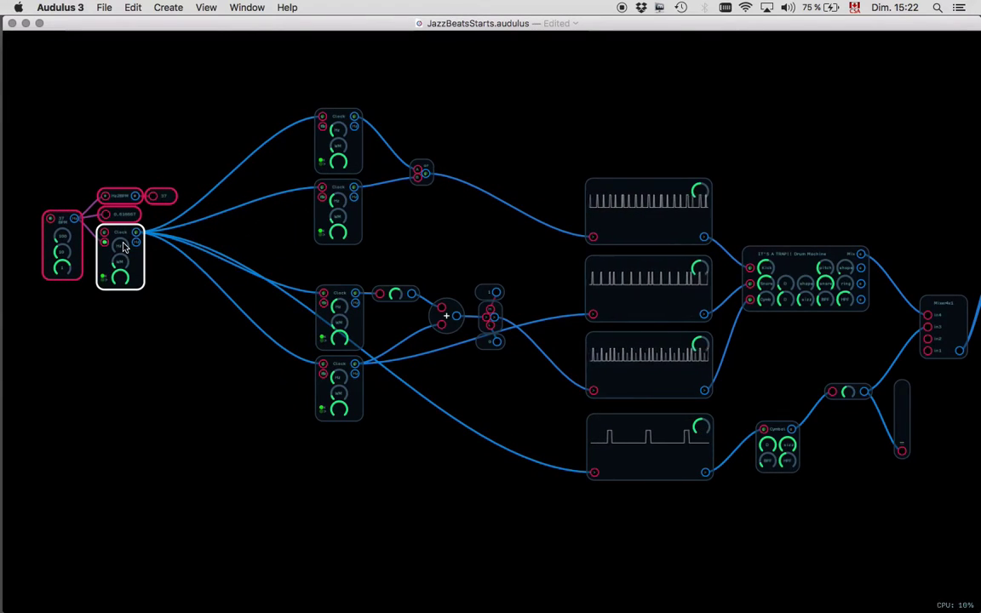
scroll(285, 264, up, 3)
scroll(284, 265, left, 3)
scroll(285, 265, up, 2)
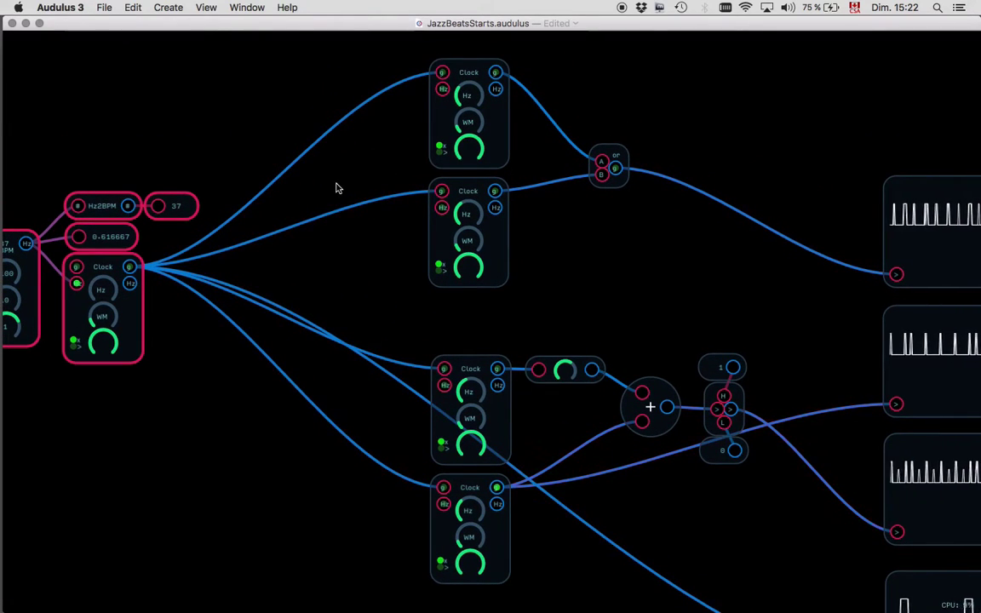
scroll(203, 371, down, 3)
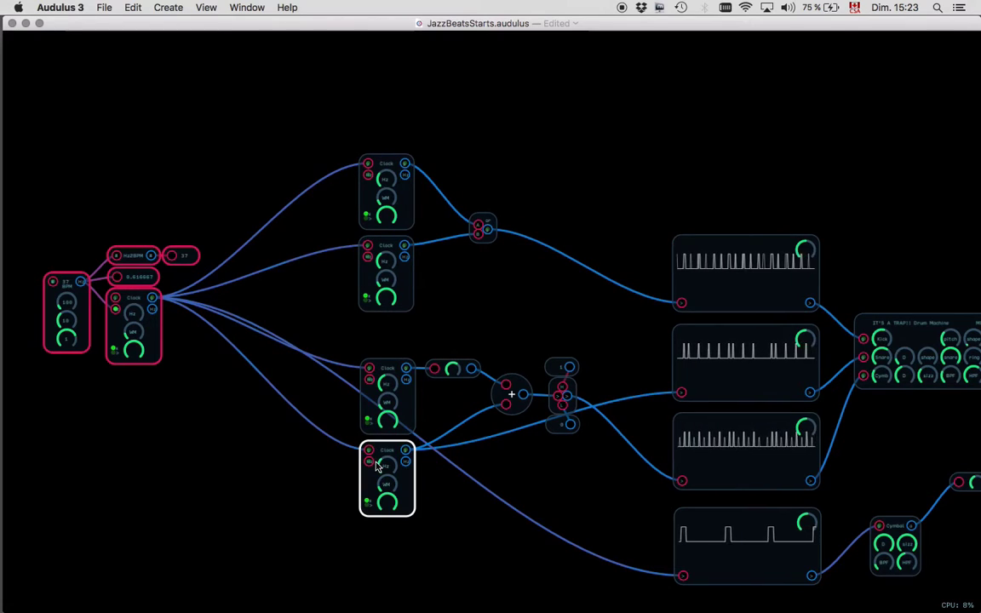
- Insert a Shift Register module from the library's Math logic modules and place it above the master Clock group
right_click(199, 393)
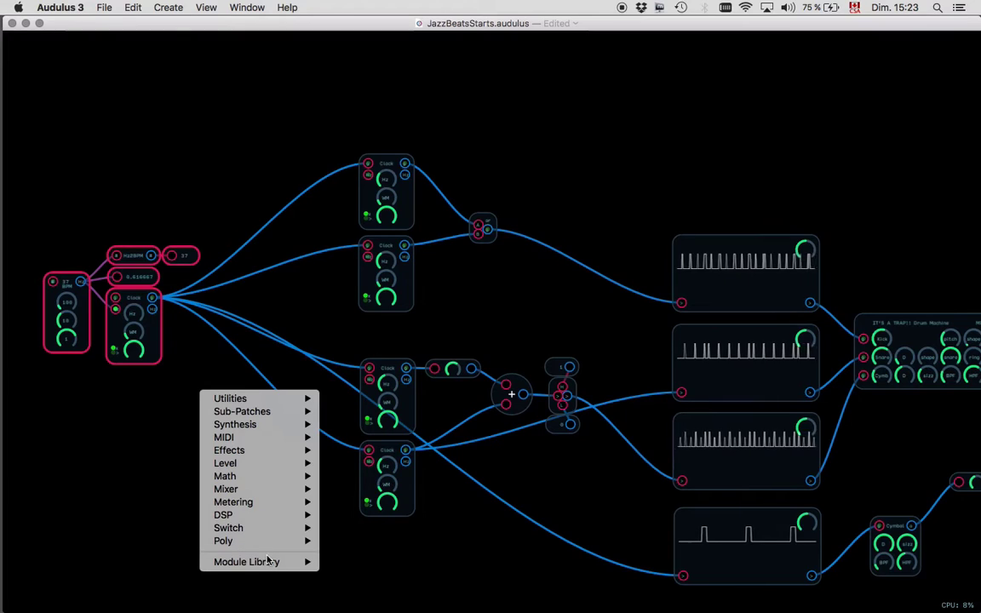
mouse_move(268, 562)
mouse_move(372, 562)
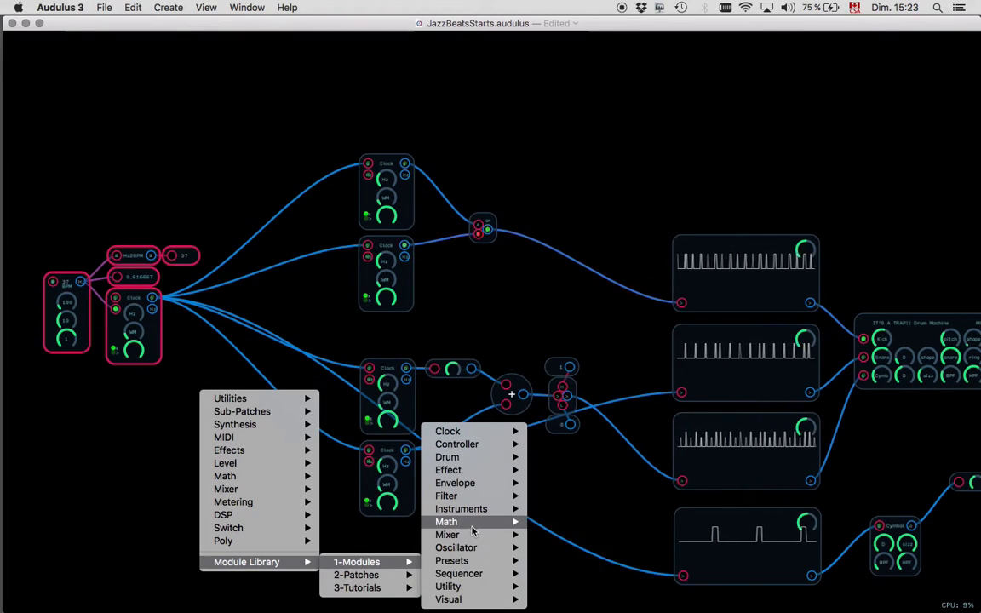
mouse_move(472, 525)
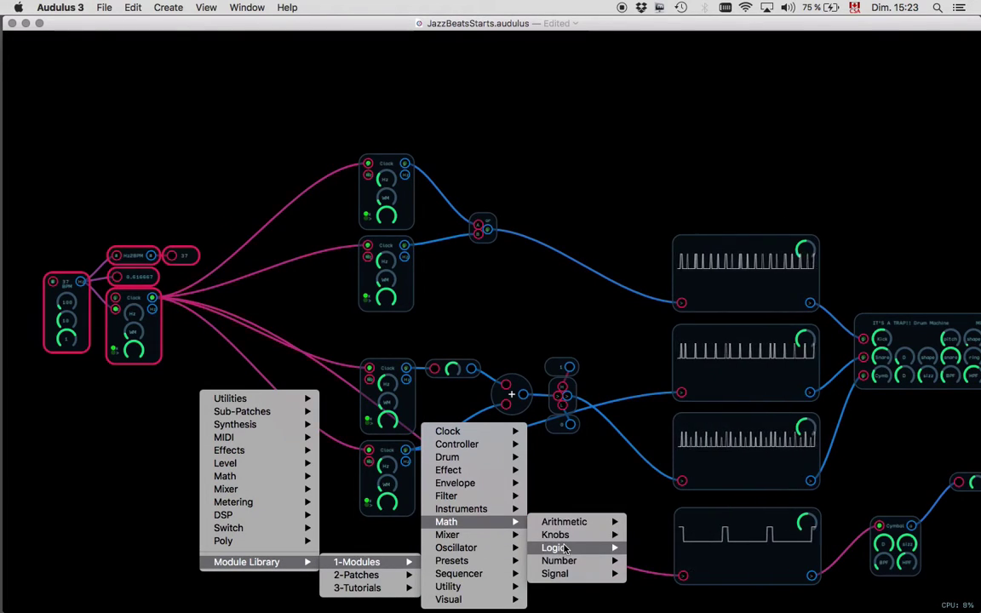
mouse_move(630, 549)
click(677, 575)
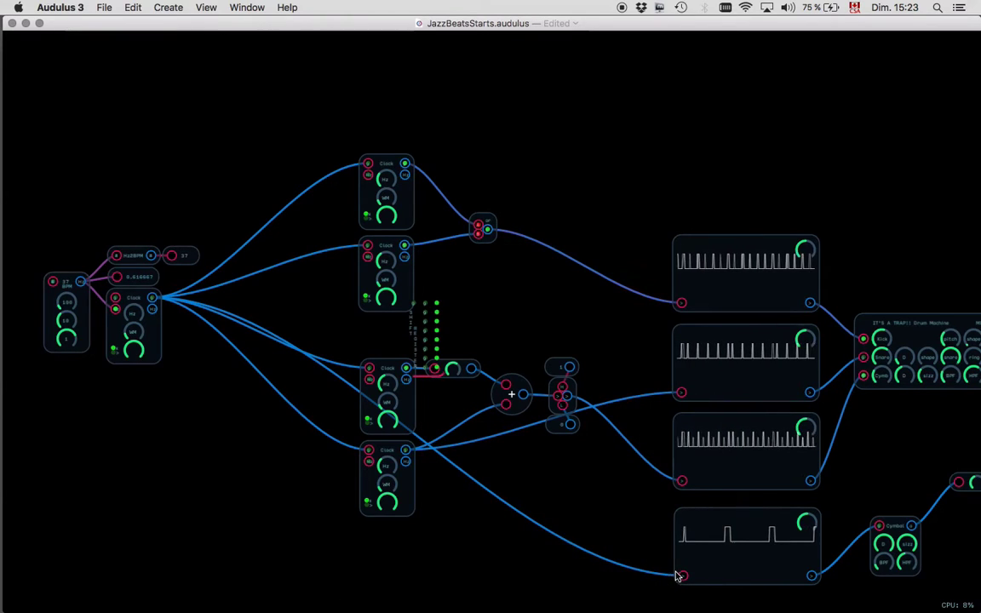
drag(417, 317, 192, 133)
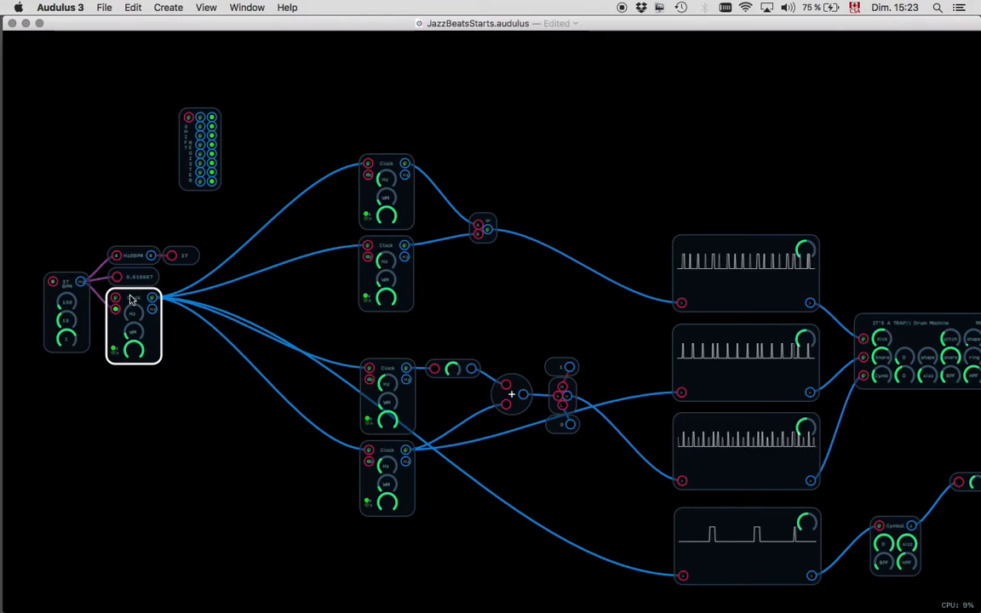
- Duplicate the master Clock, detach the copy from the tempo module, and place it beside the Shift Register
drag(132, 299, 143, 258)
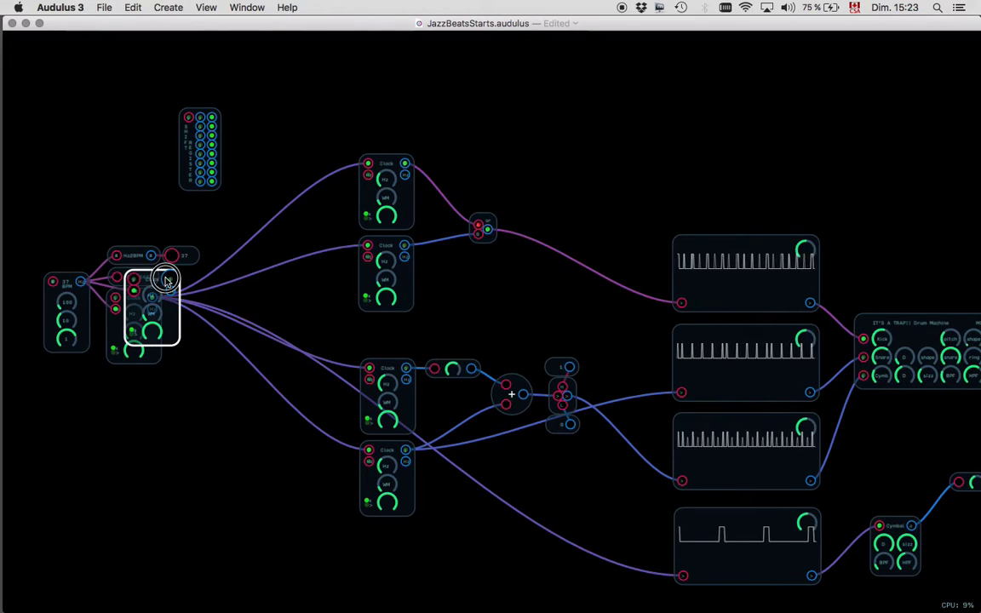
drag(164, 238, 102, 308)
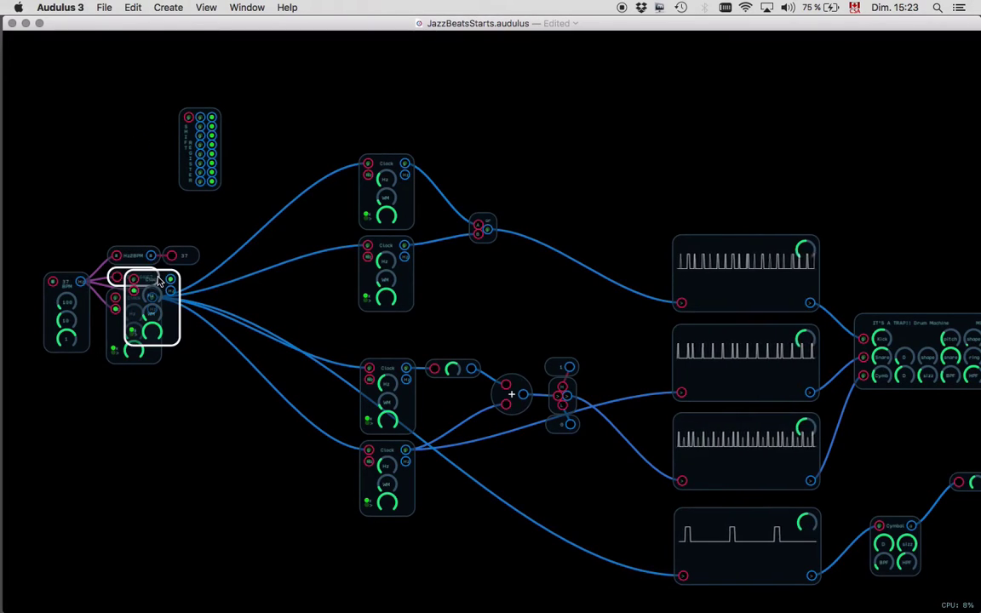
drag(162, 281, 84, 163)
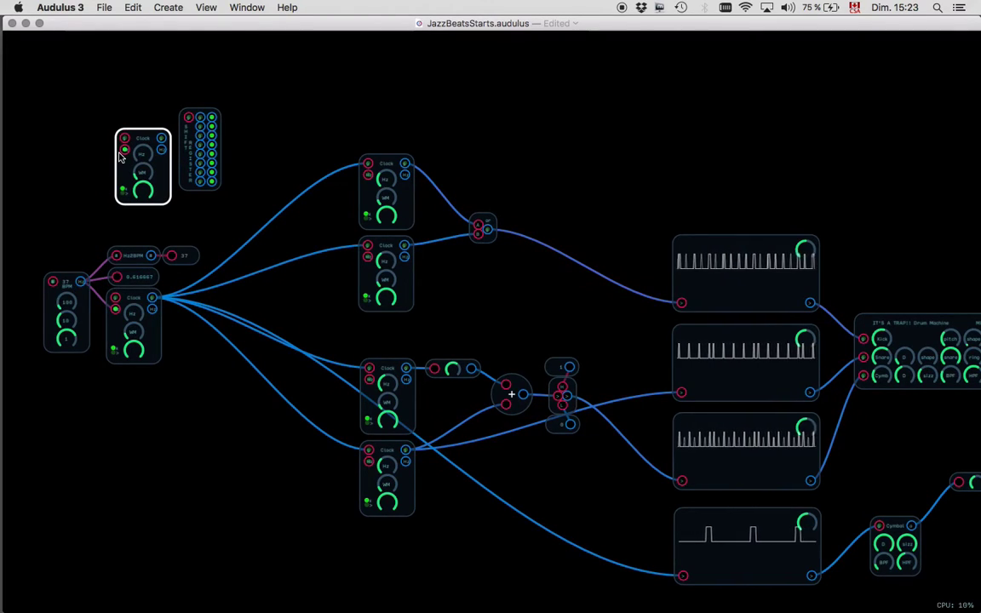
scroll(119, 157, up, 10)
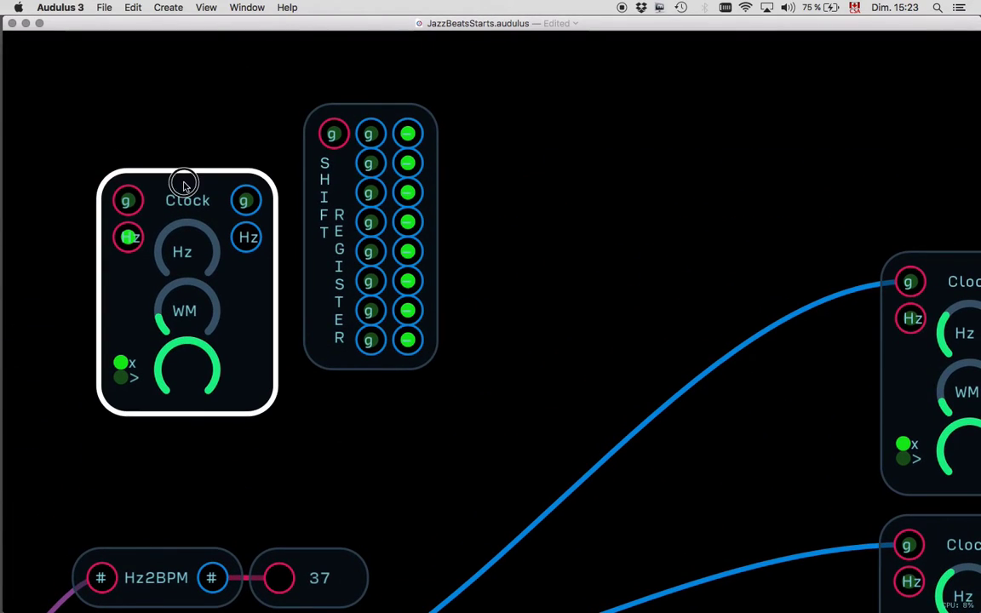
drag(183, 184, 183, 121)
- Raise the new Clock's Hz knob and connect its gate output to the Shift Register's gate input
drag(183, 189, 181, 75)
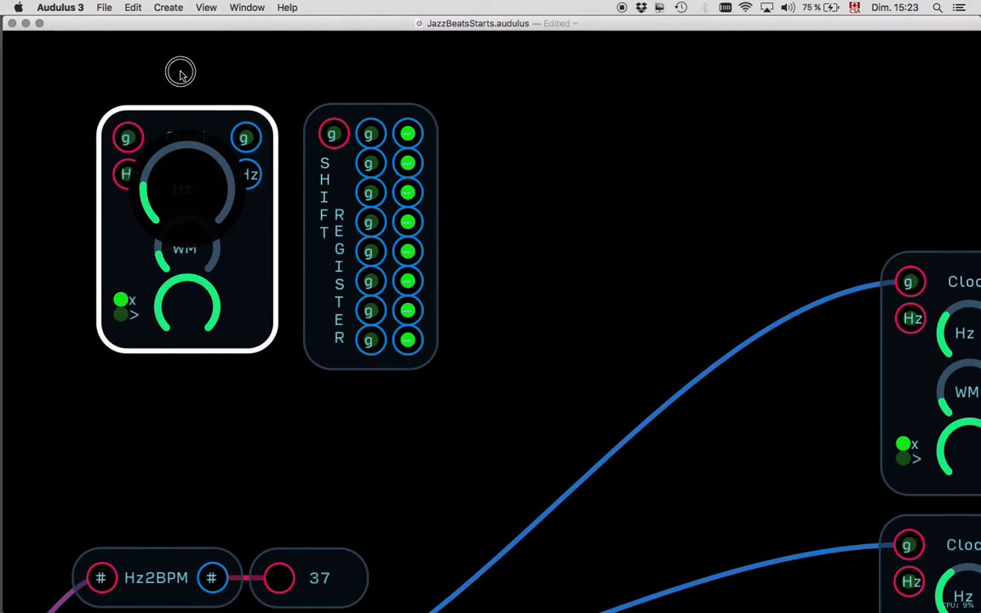
drag(187, 4, 189, 51)
drag(191, 160, 188, 131)
drag(188, 186, 178, 91)
drag(201, 173, 226, 177)
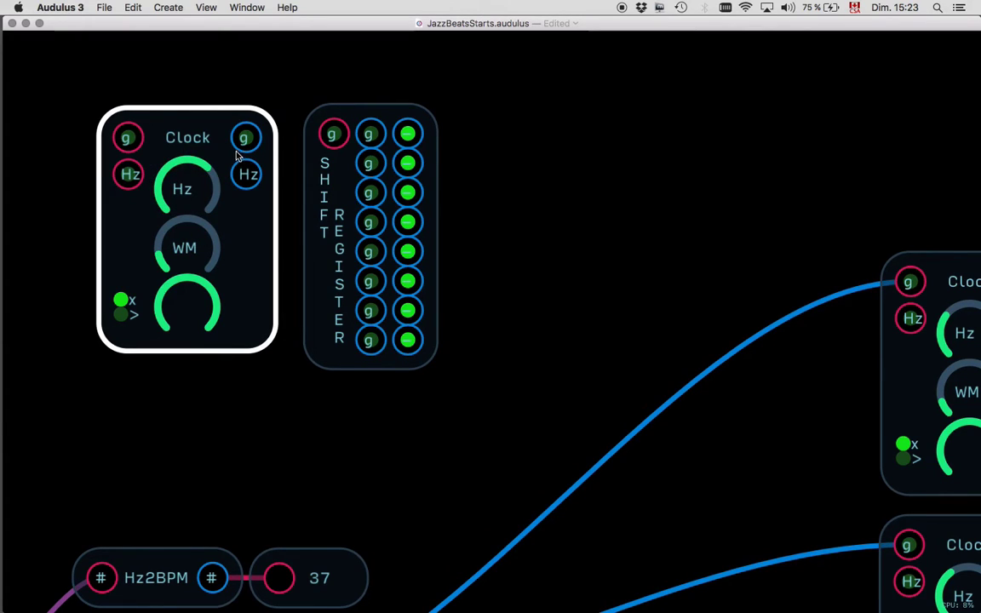
drag(245, 137, 333, 135)
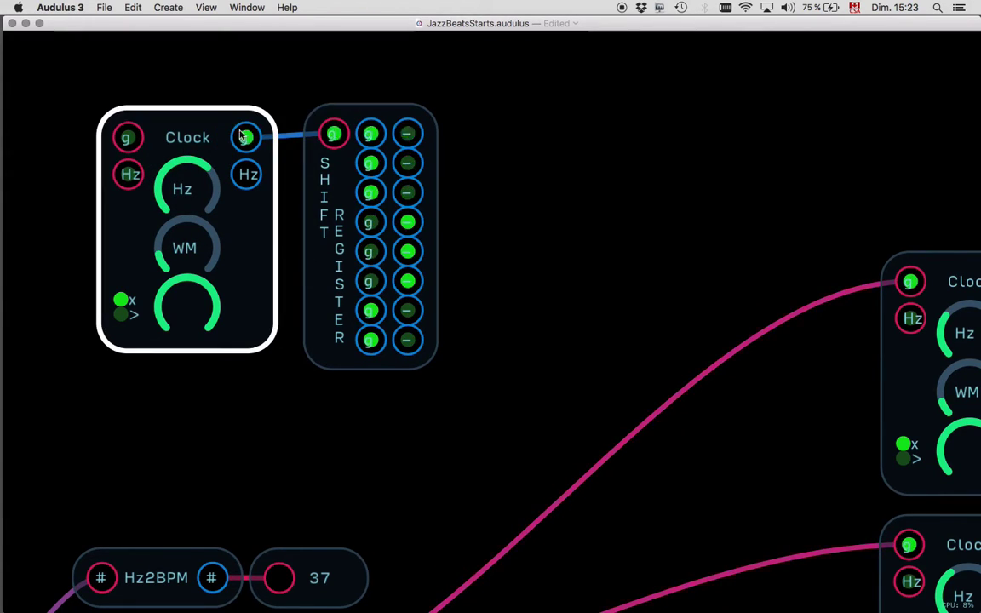
- Lower the Hz knob of the Clock driving the Shift Register
drag(182, 194, 194, 200)
click(314, 126)
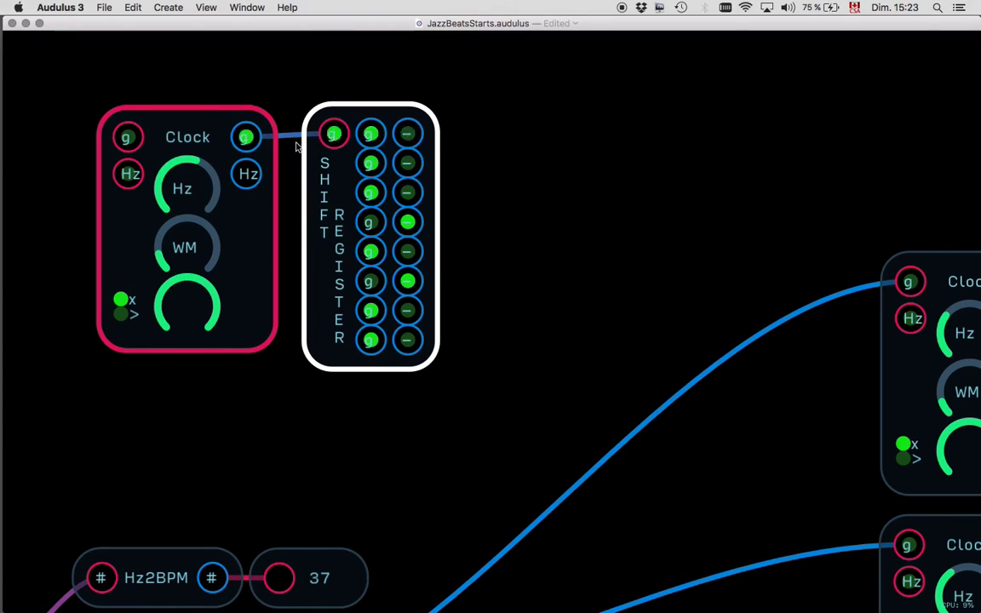
click(269, 154)
drag(199, 187, 201, 306)
click(416, 175)
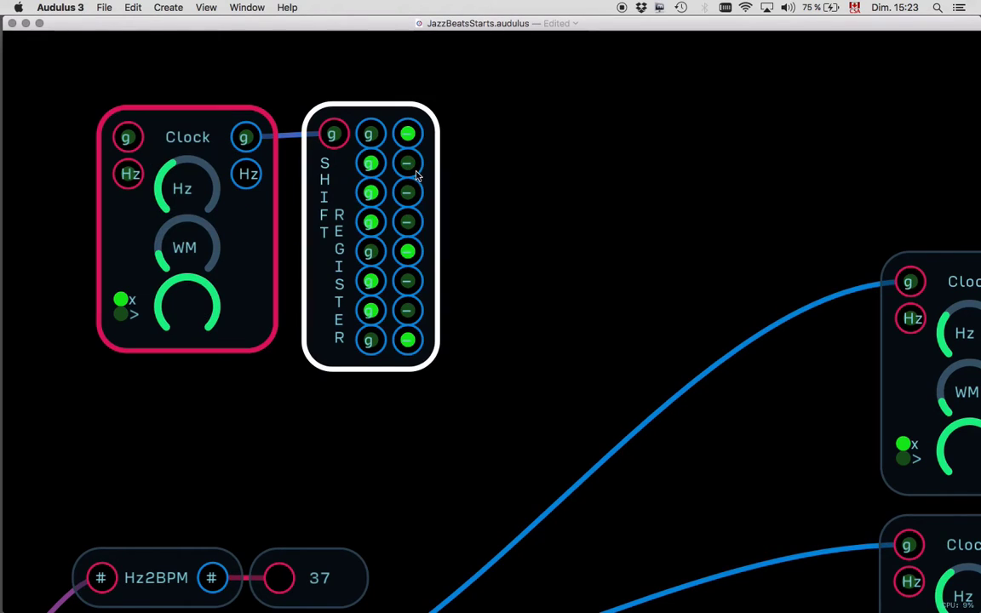
click(440, 191)
click(427, 192)
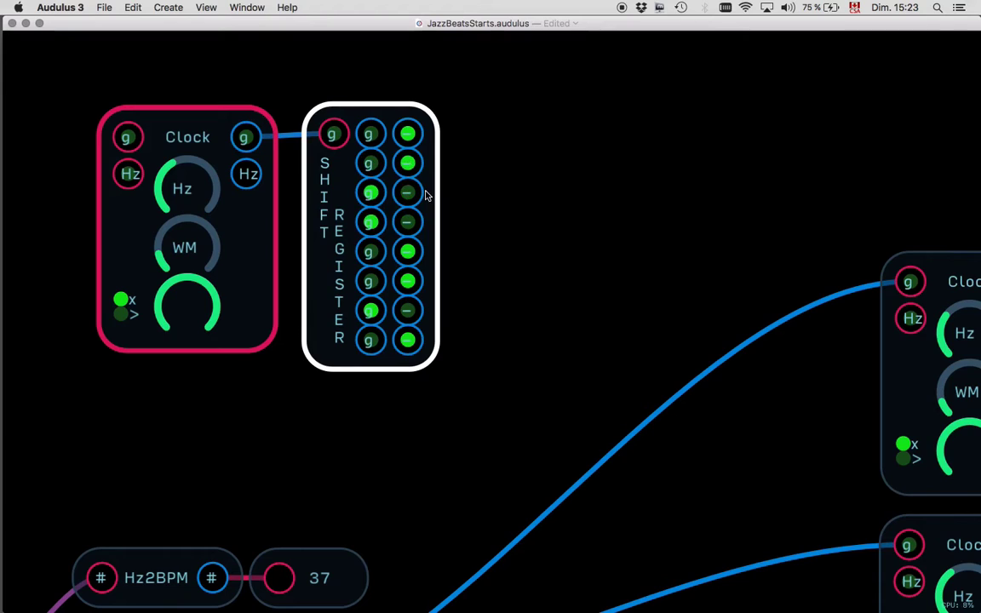
click(456, 202)
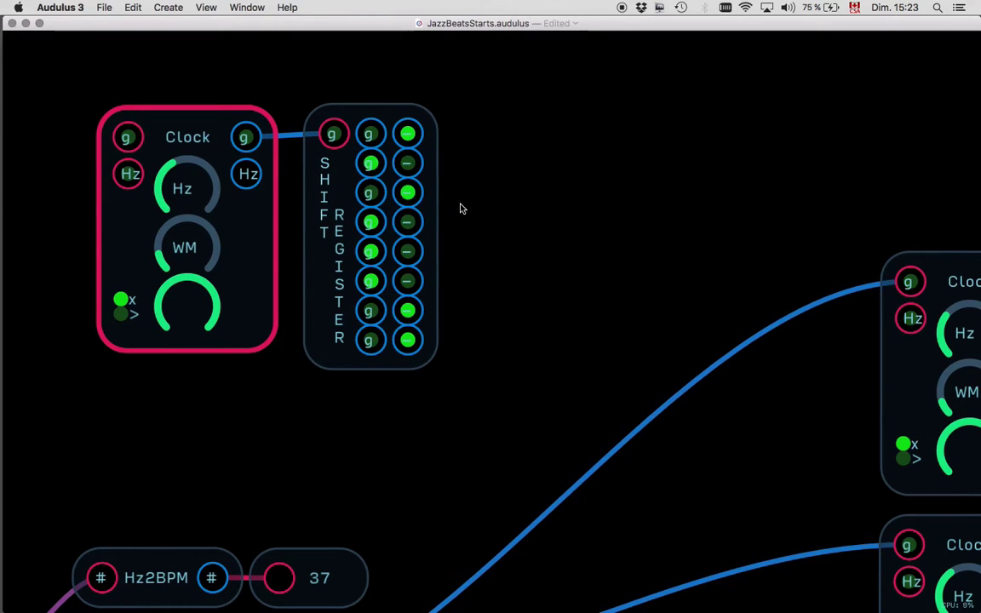
- Insert a Waveform meter above and beside the Shift Register and connect the register's first inverted output to it
click(430, 224)
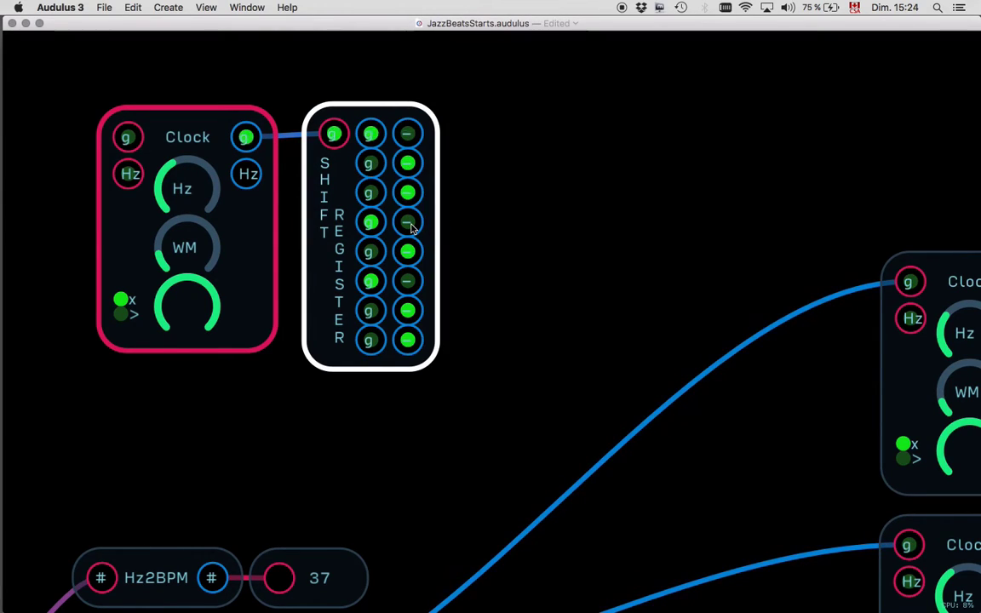
click(477, 226)
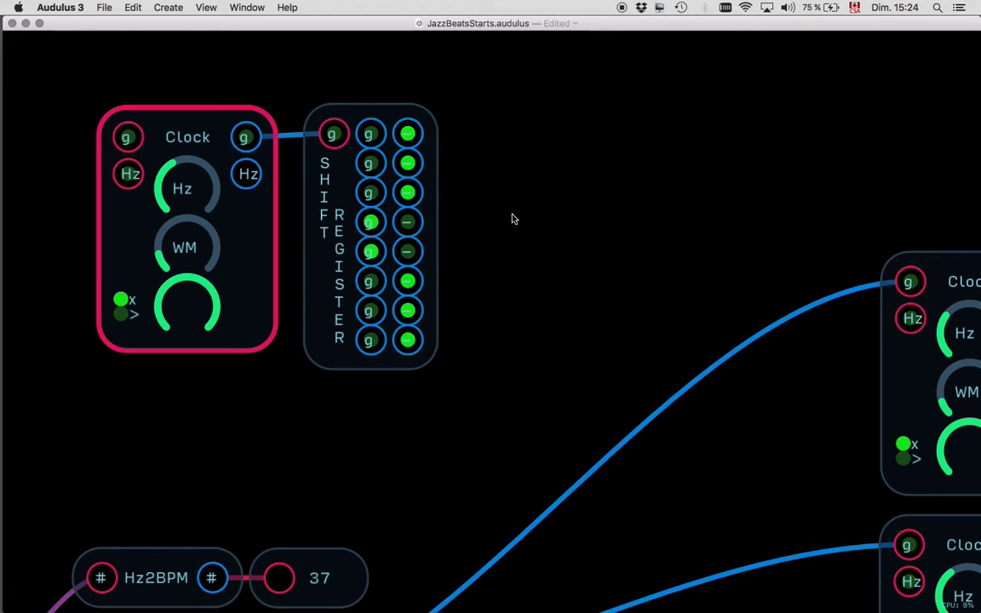
scroll(512, 219, down, 3)
mouse_move(324, 100)
mouse_down()
mouse_move(347, 263)
mouse_move(403, 235)
mouse_move(271, 210)
mouse_up()
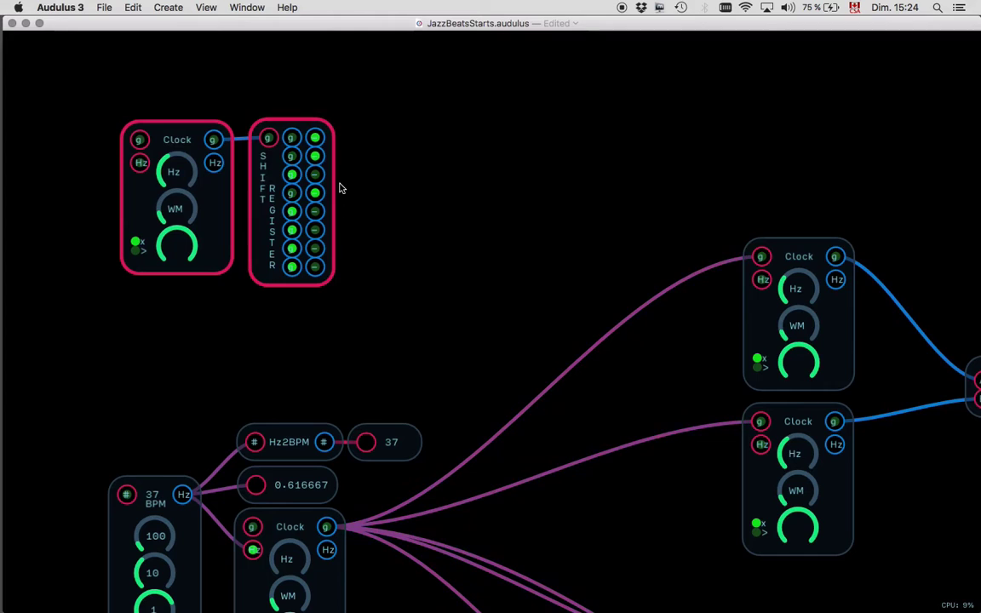
scroll(366, 177, down, 5)
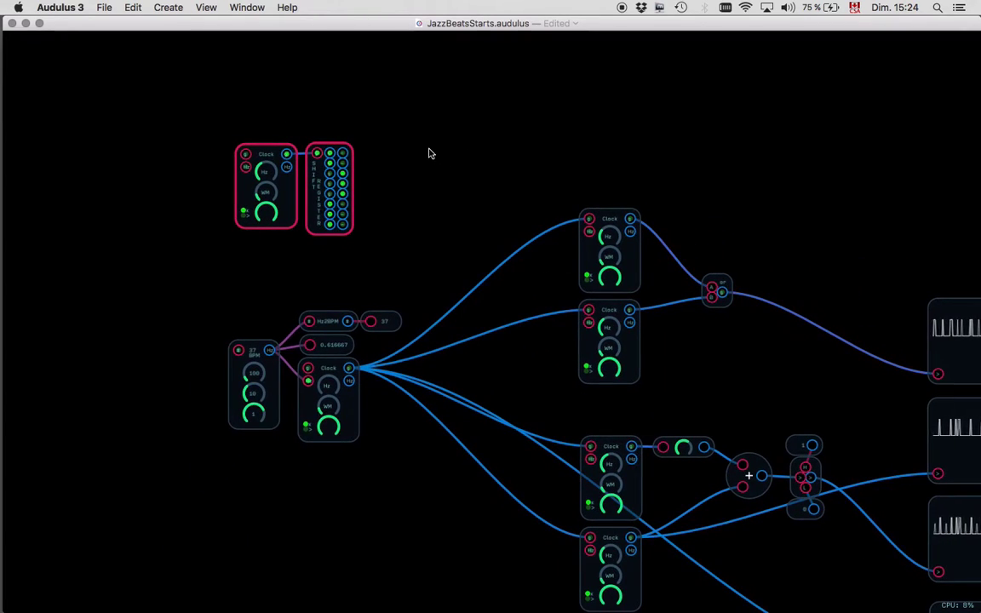
right_click(429, 154)
mouse_move(491, 240)
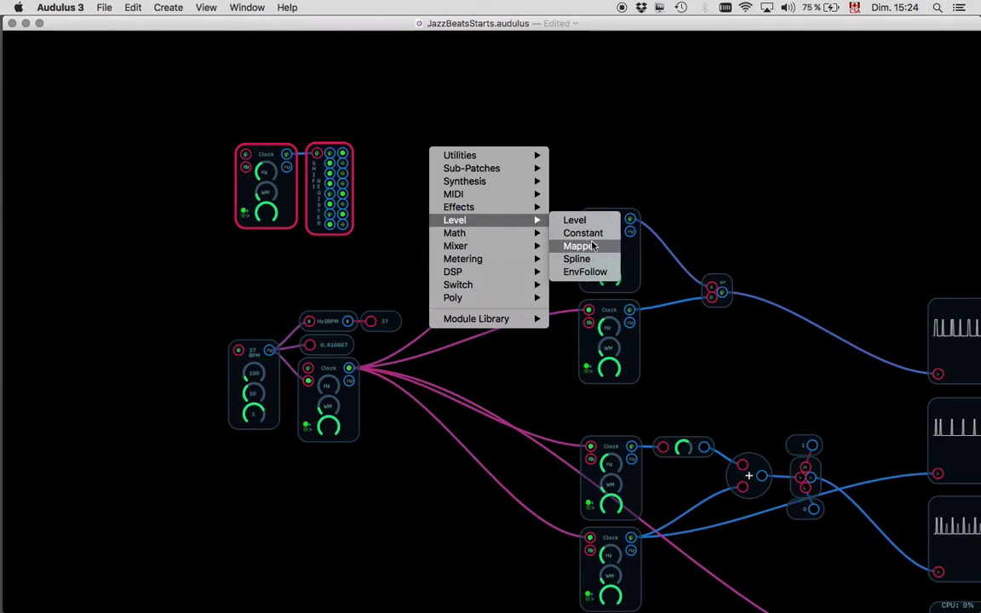
mouse_move(538, 257)
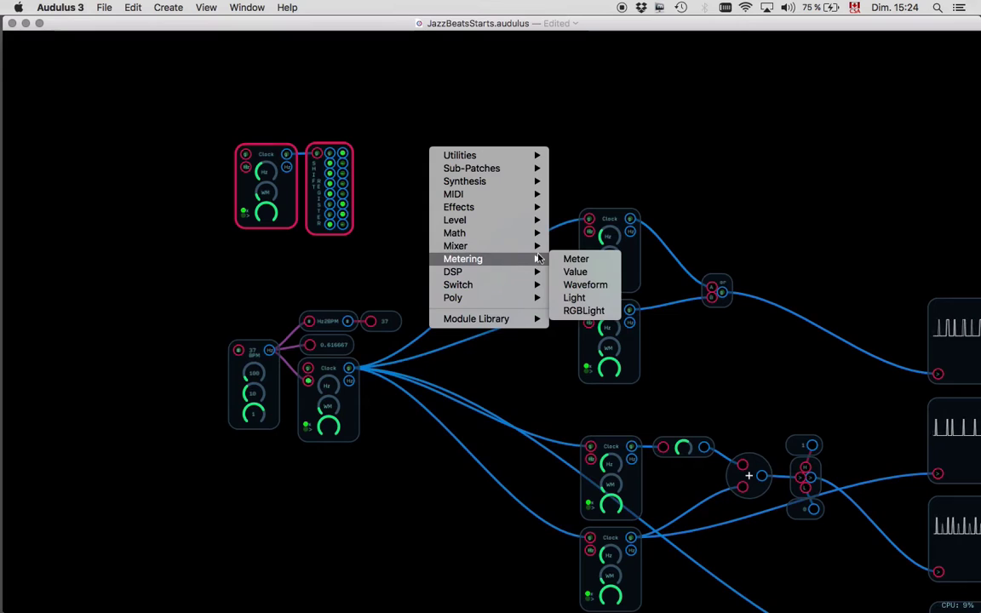
click(579, 286)
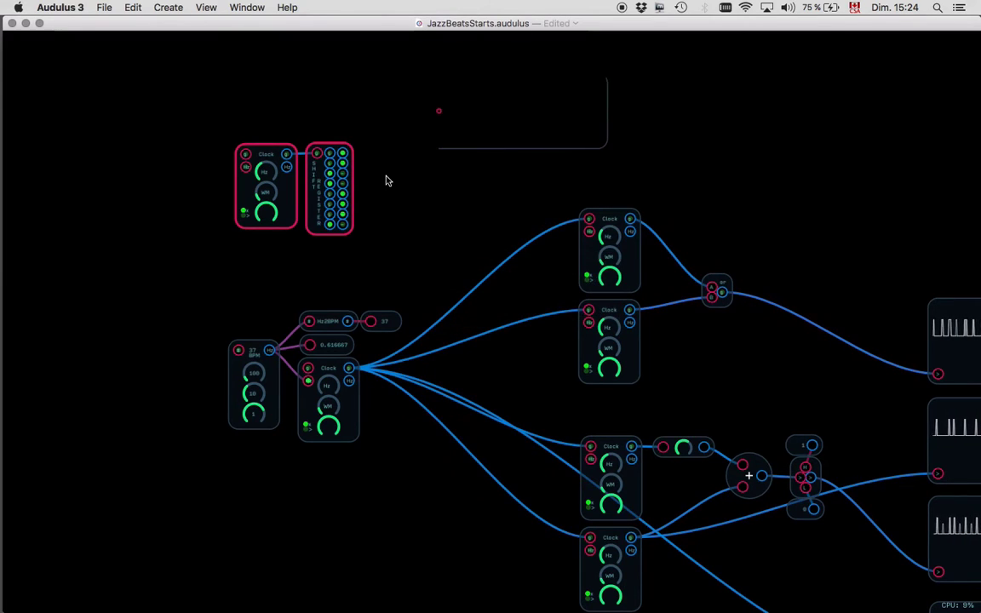
drag(344, 160, 396, 126)
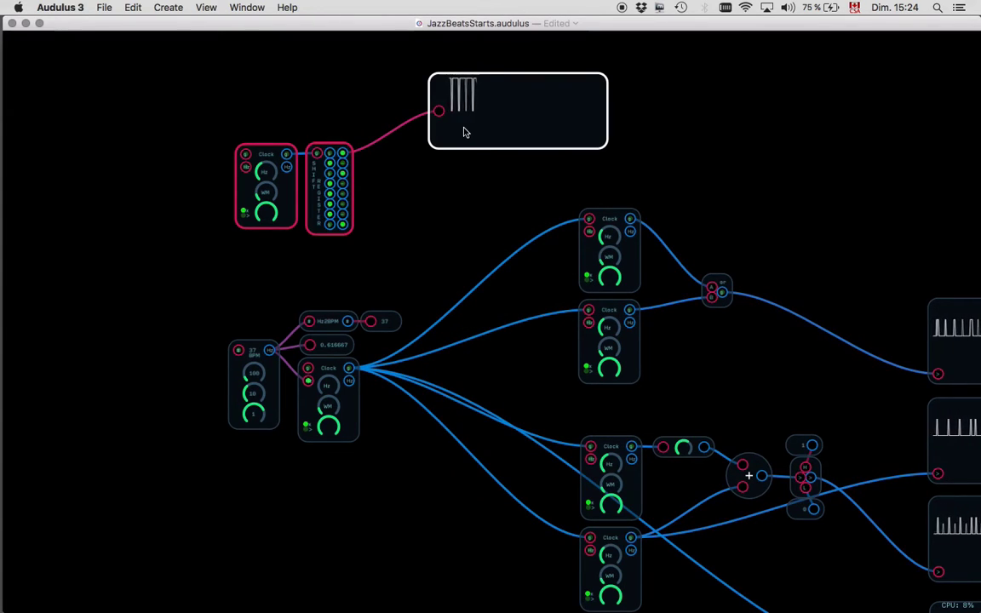
drag(462, 129, 419, 123)
- Duplicate the Waveform meter below the first, feeding the upper from the Shift Register's first gate output and the lower from the second
click(263, 210)
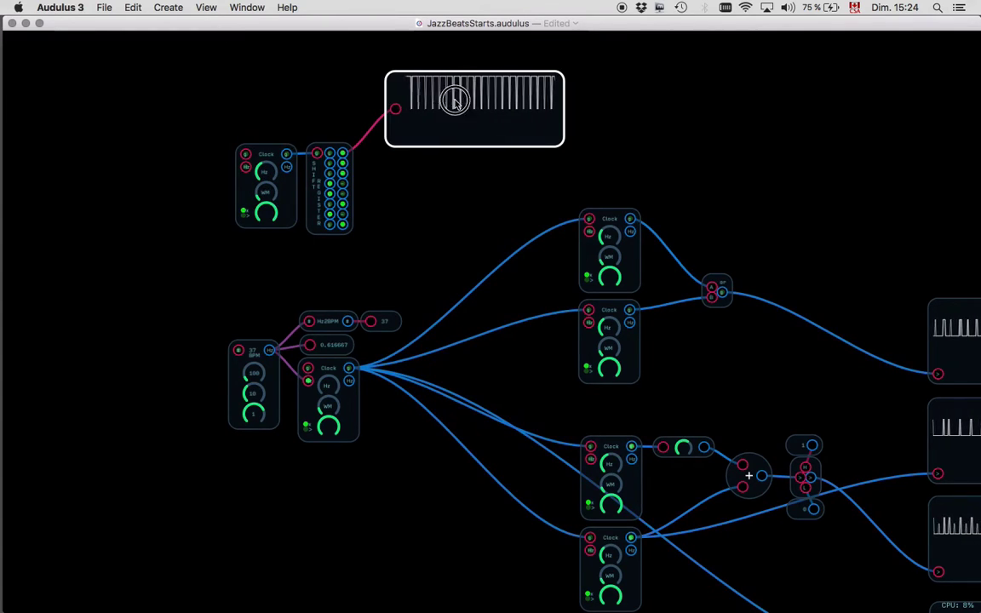
key(super+d)
drag(473, 128, 455, 215)
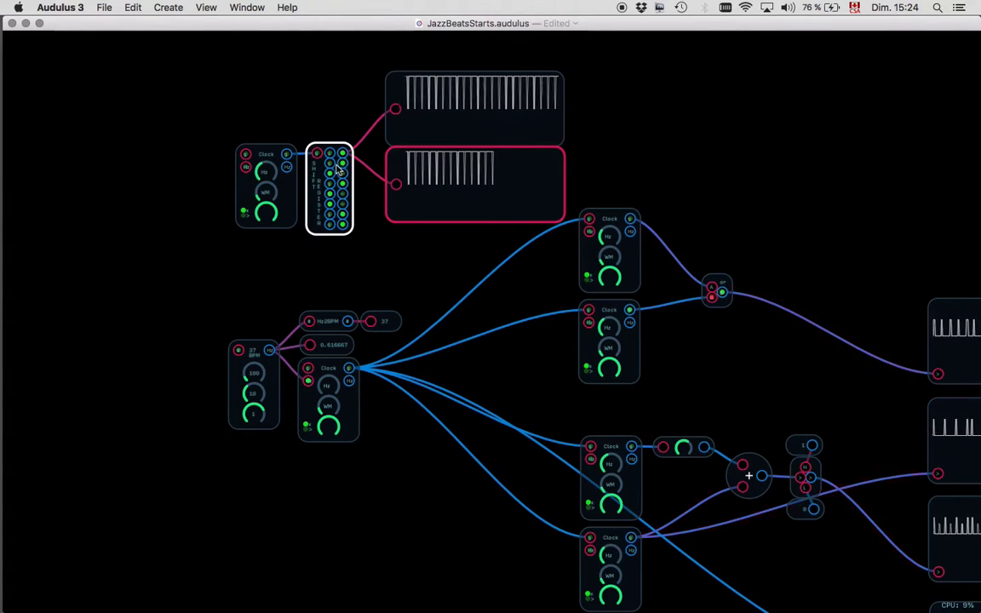
drag(329, 164, 397, 187)
drag(330, 155, 394, 106)
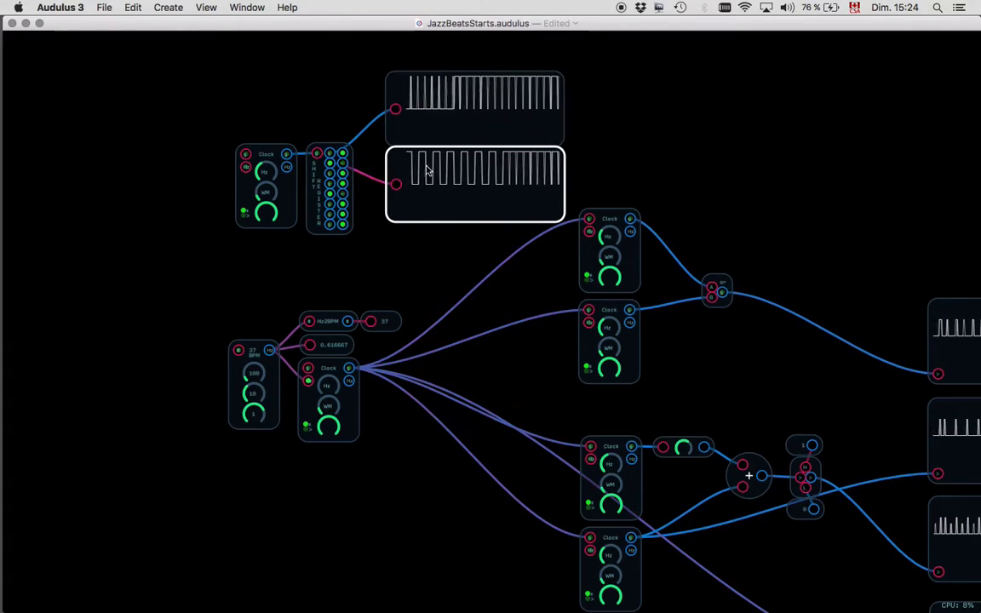
- Switch the lower Waveform meter to the Shift Register's third gate output and then its fourth to compare the divisions
scroll(427, 170, up, 5)
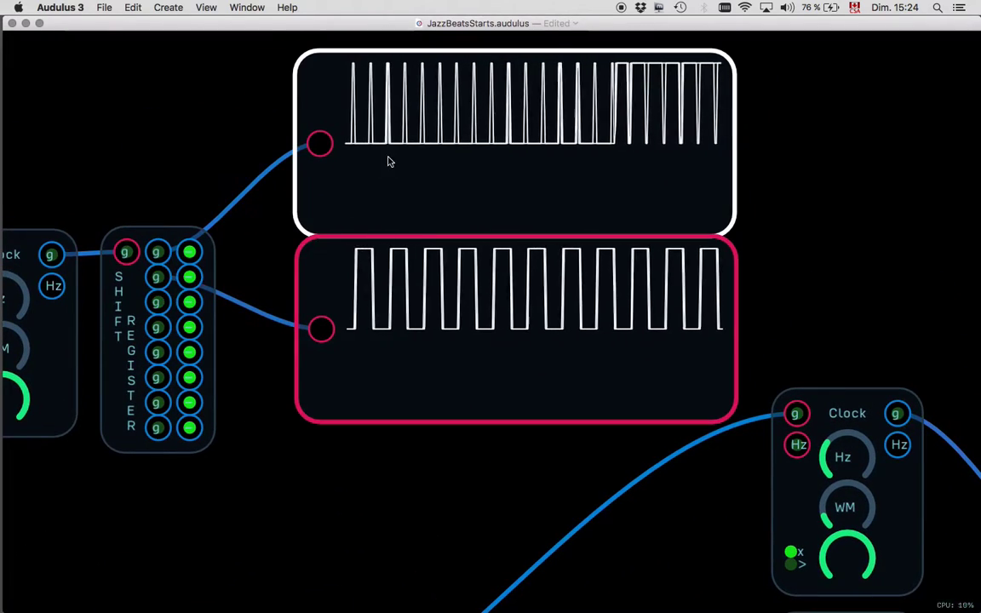
mouse_move(178, 298)
mouse_down()
mouse_move(162, 296)
mouse_move(321, 329)
mouse_up()
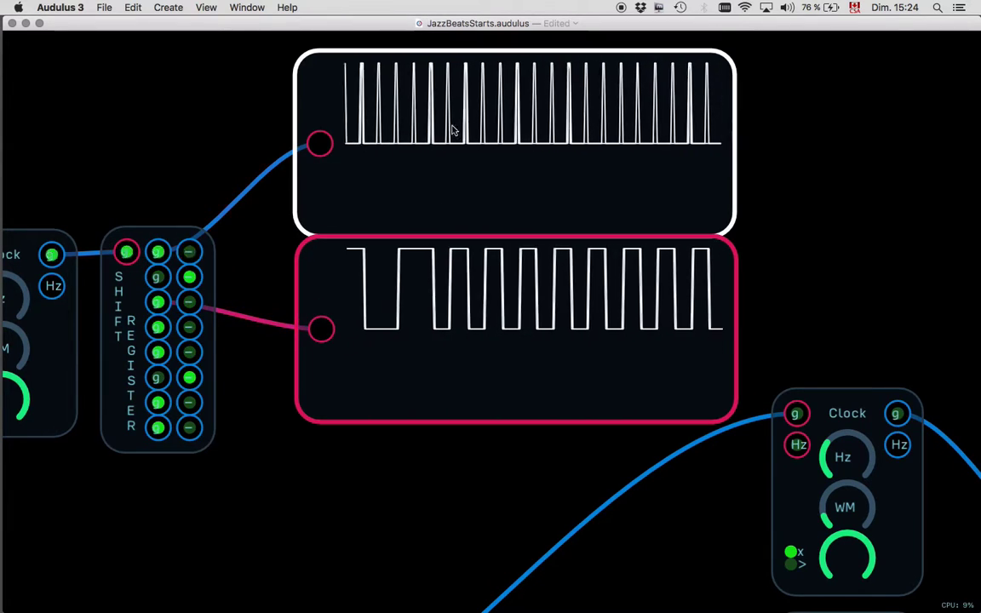
drag(189, 326, 321, 329)
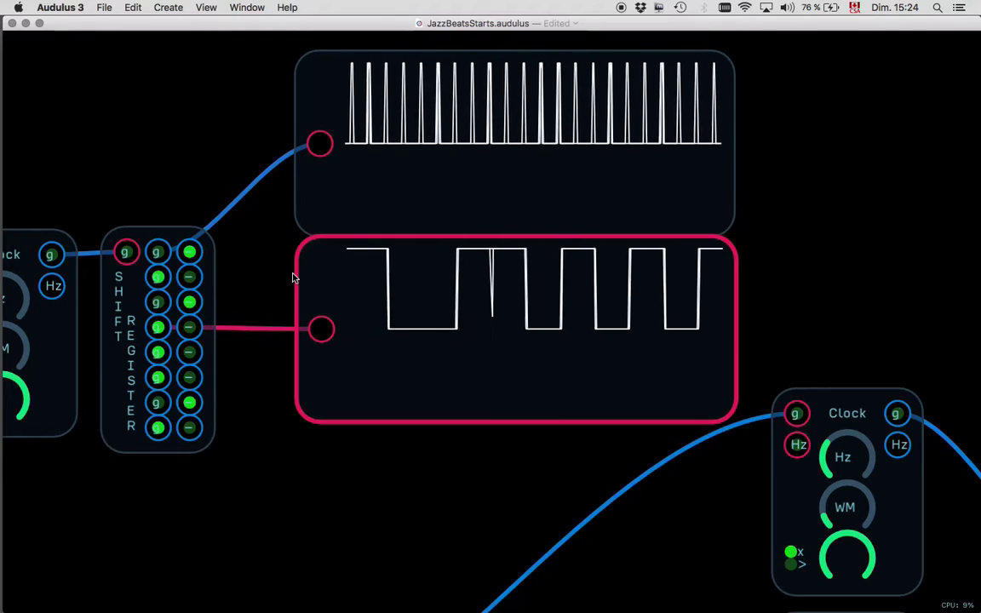
- Delete the separate Clock driving the Shift Register and both Waveform meters, keeping the Shift Register
scroll(292, 277, down, 5)
click(162, 271)
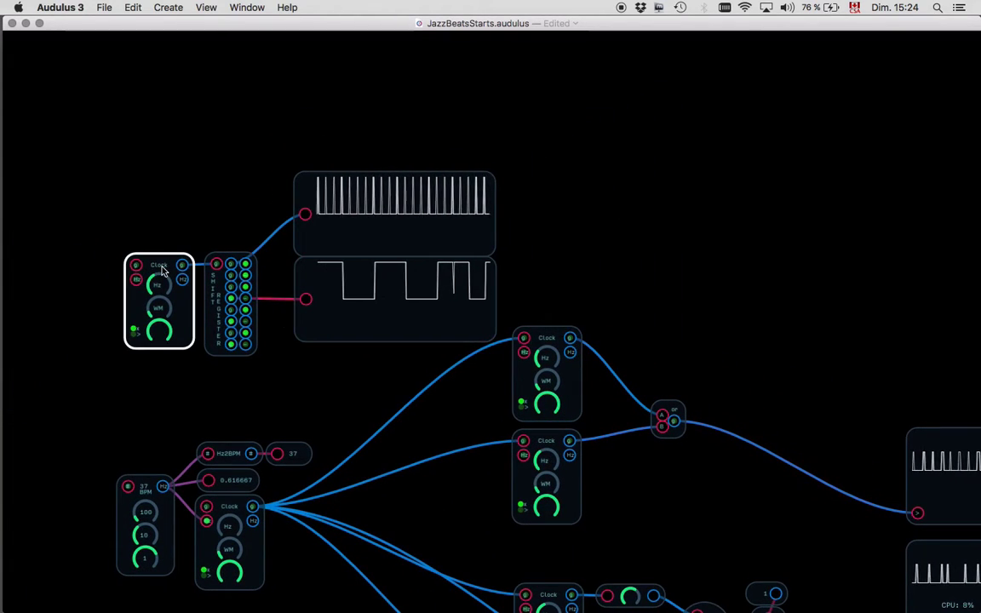
key(BackSpace)
mouse_move(332, 115)
mouse_down()
mouse_move(225, 268)
mouse_move(202, 346)
mouse_move(276, 339)
mouse_move(343, 315)
mouse_up()
key(BackSpace)
key(cmd+z)
click(372, 129)
drag(401, 90, 396, 304)
key(BackSpace)
scroll(396, 304, down, 5)
- Move the Shift Register below the master Clock and connect the master Clock's gate output to the register's gate input
click(215, 167)
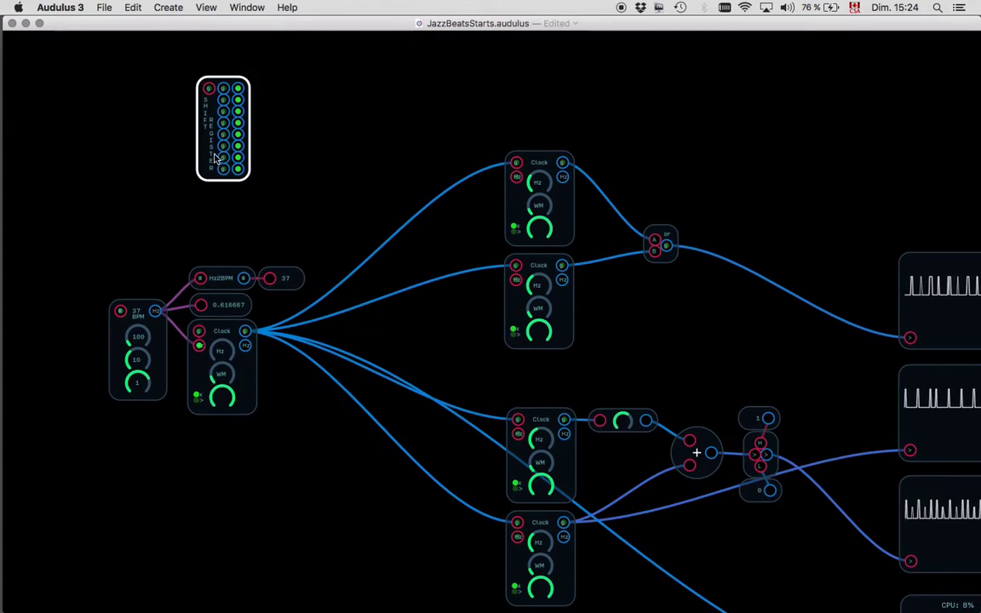
drag(214, 167, 291, 482)
click(223, 362)
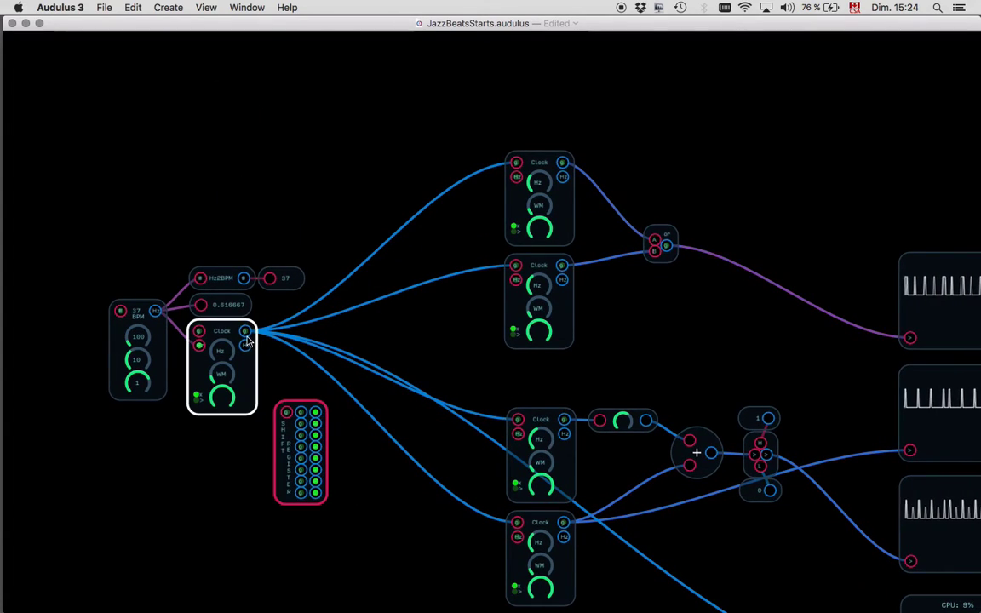
drag(245, 332, 286, 413)
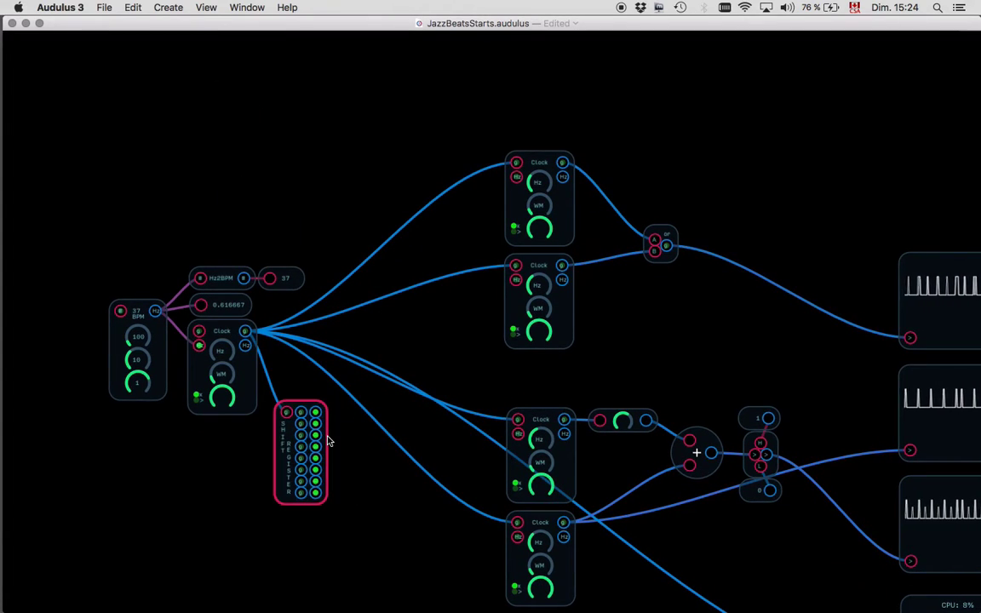
- Connect the Shift Register's first gate output to the gate inputs of both Clocks feeding the OR module
scroll(329, 438, right, 5)
click(217, 414)
drag(217, 417, 422, 171)
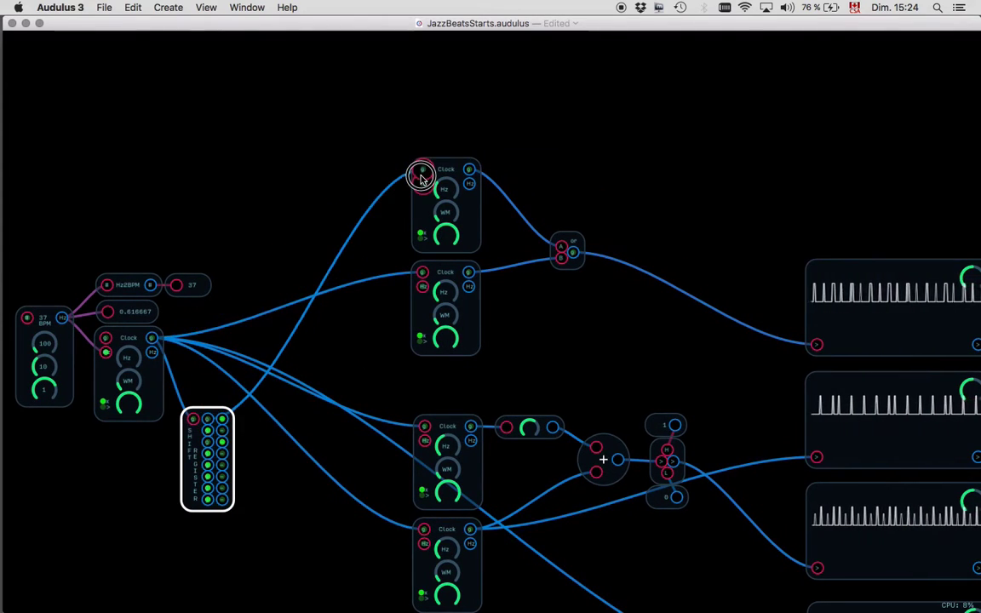
drag(207, 427, 423, 272)
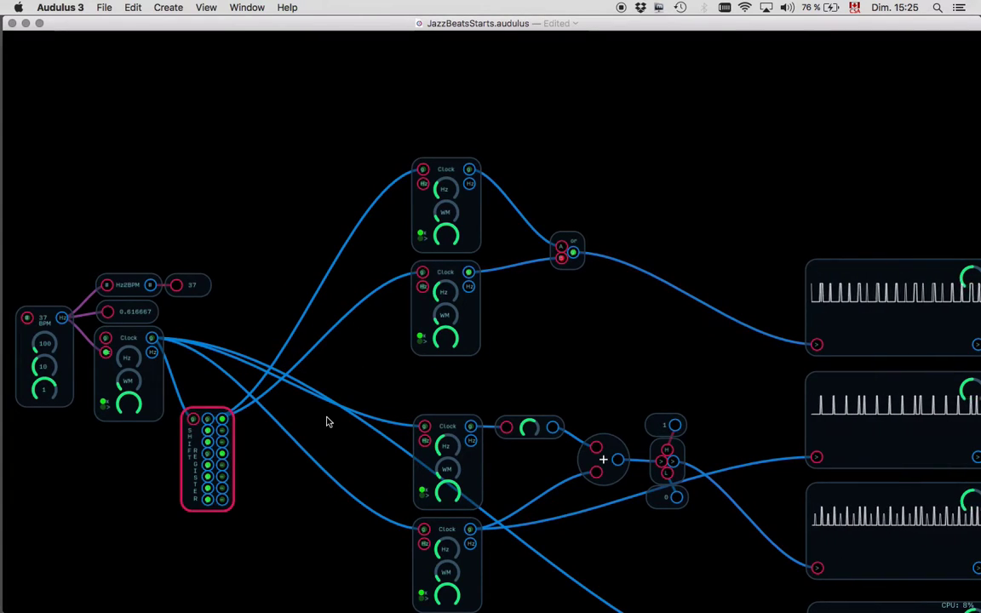
- Connect the Shift Register's second gate output to the Clock feeding the Level module, and try wiring the third output to the Clock below
scroll(326, 422, down, 5)
click(211, 360)
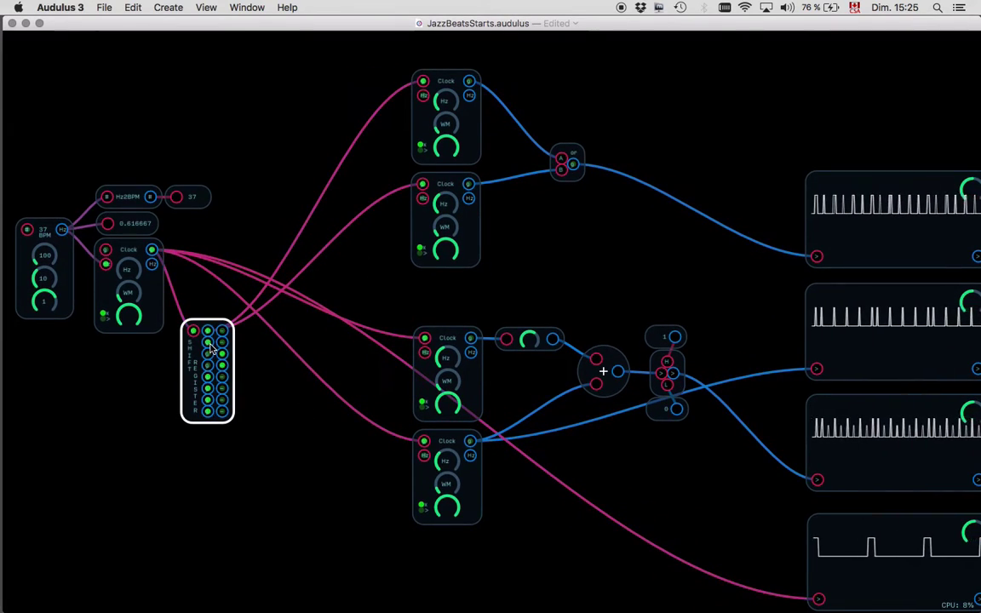
drag(219, 341, 423, 338)
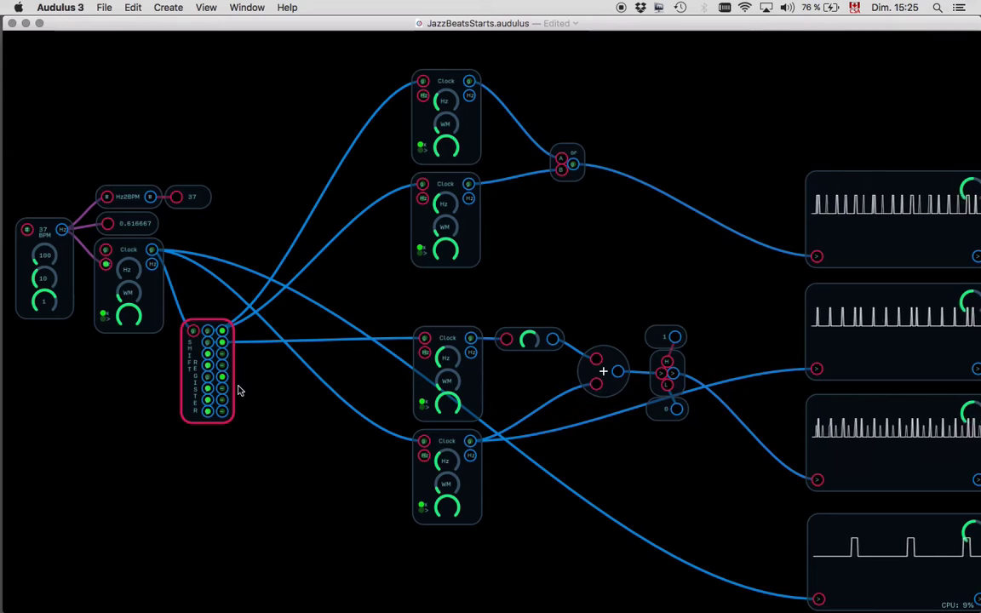
drag(221, 341, 411, 439)
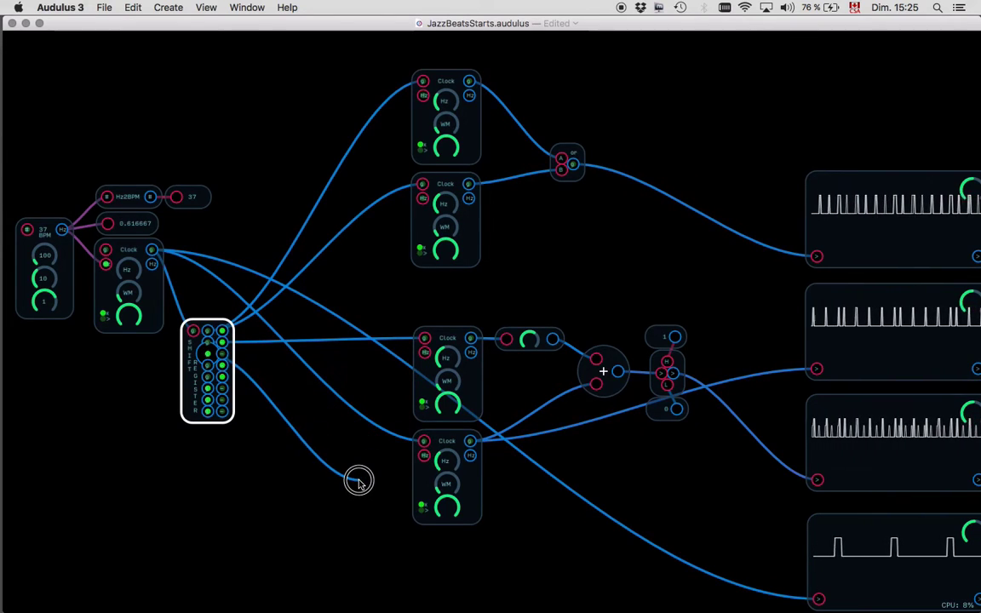
- Duplicate the lowest Clock, place the copy beneath it, and connect its gate output to the second display module, which feeds the Snare
scroll(358, 482, right, 5)
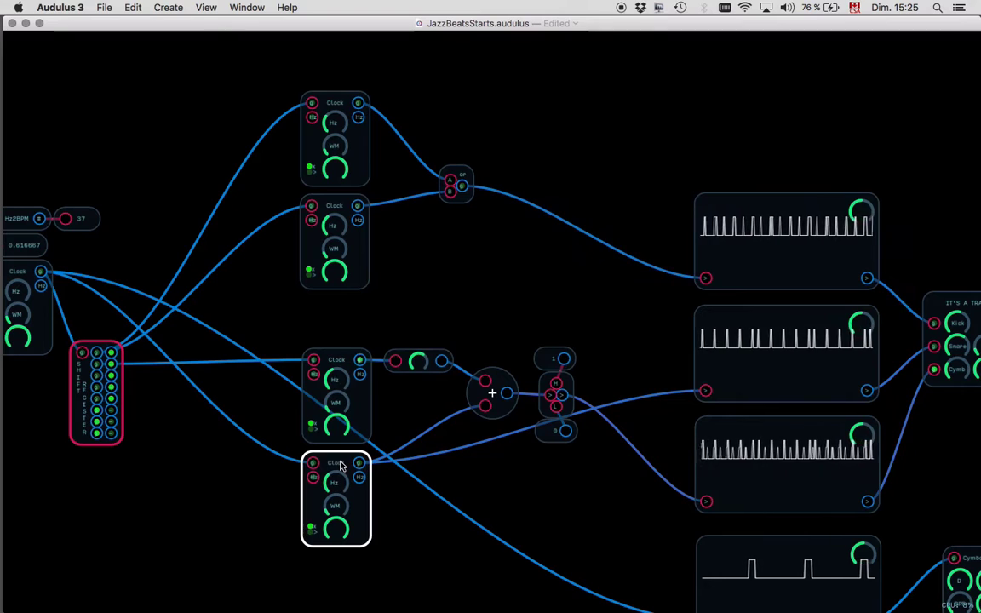
scroll(396, 490, down, 5)
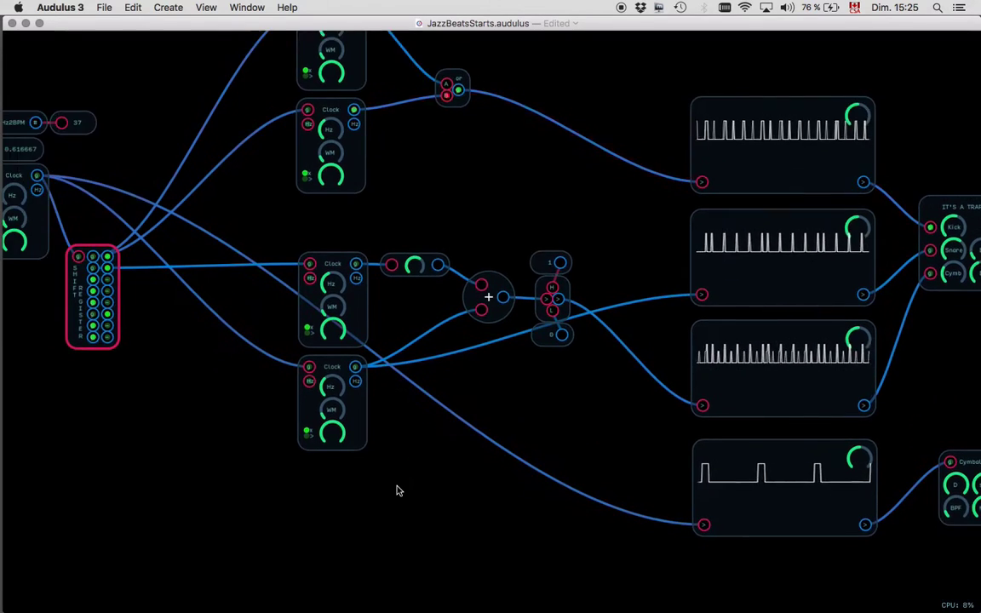
mouse_move(331, 349)
mouse_down()
mouse_move(332, 416)
mouse_move(336, 349)
mouse_up()
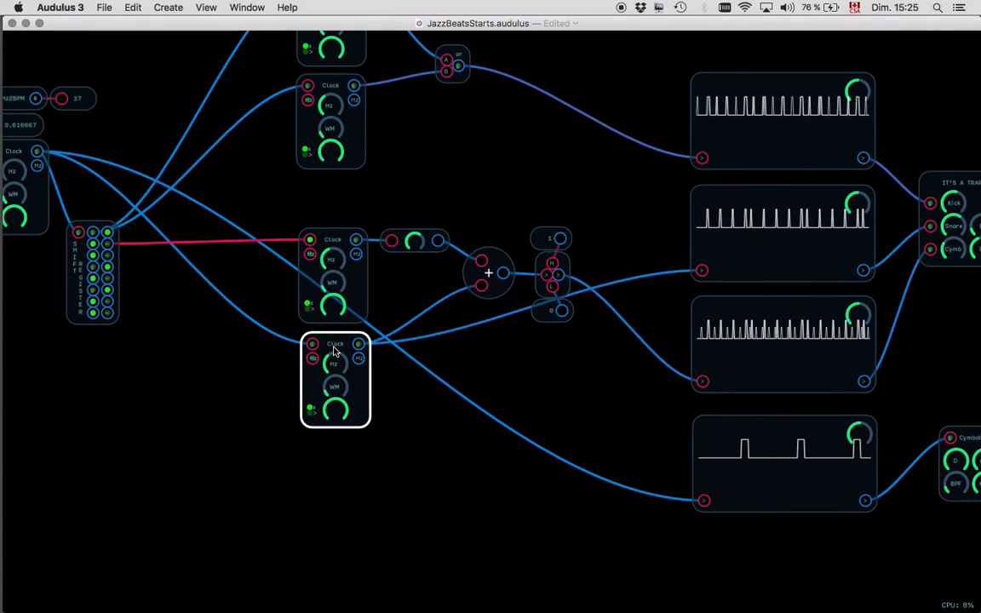
drag(349, 343, 353, 453)
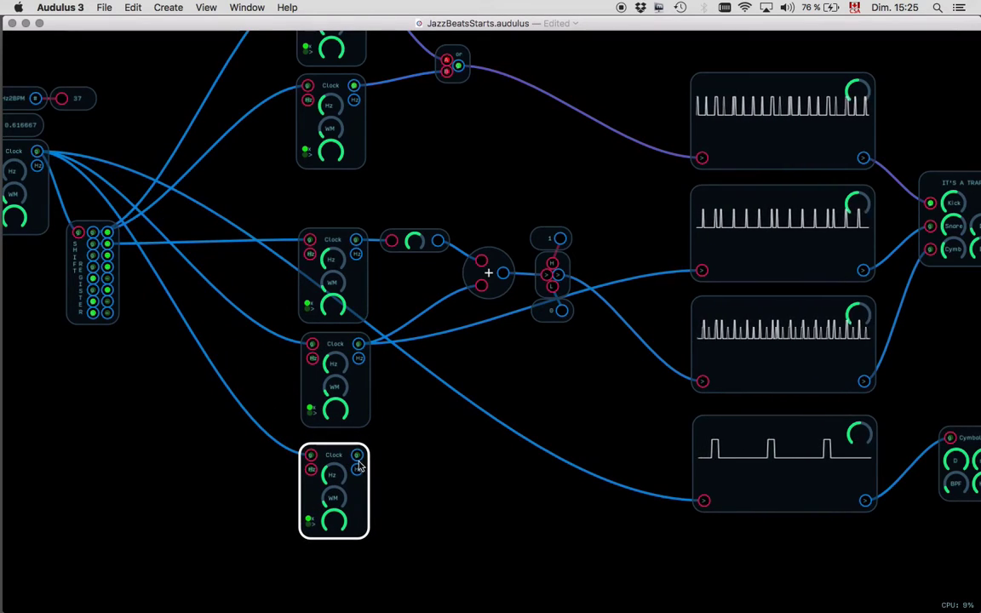
drag(661, 298, 703, 271)
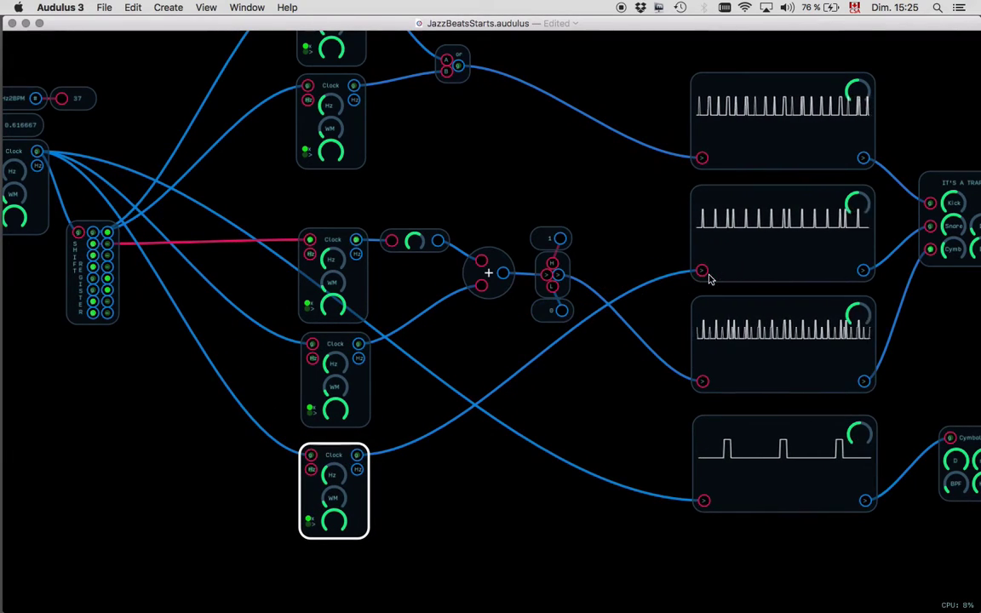
- Lower the new Clock's Hz knob and connect the Shift Register's third gate output to its gate input
click(741, 350)
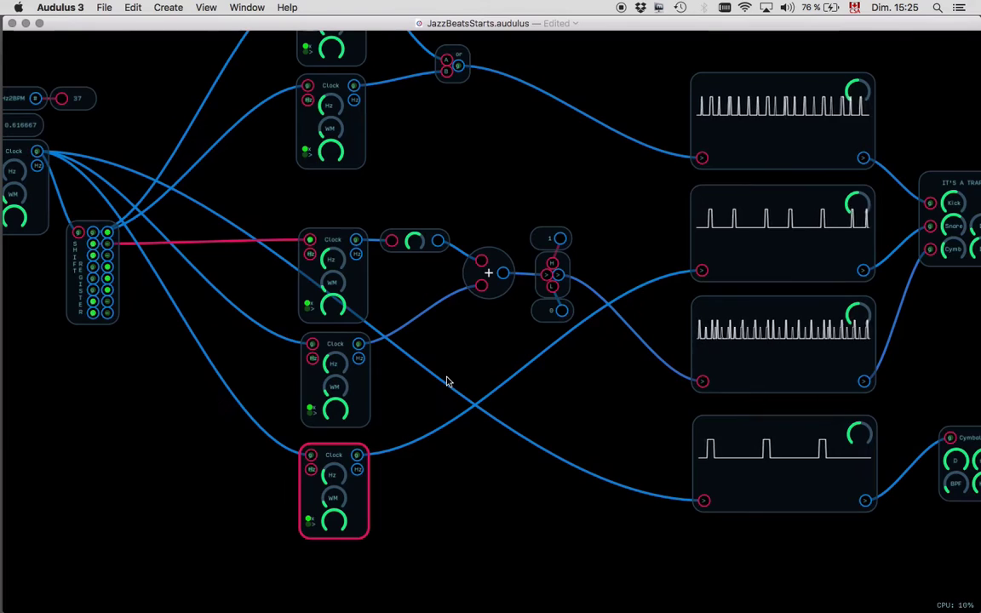
click(340, 459)
drag(312, 470, 329, 486)
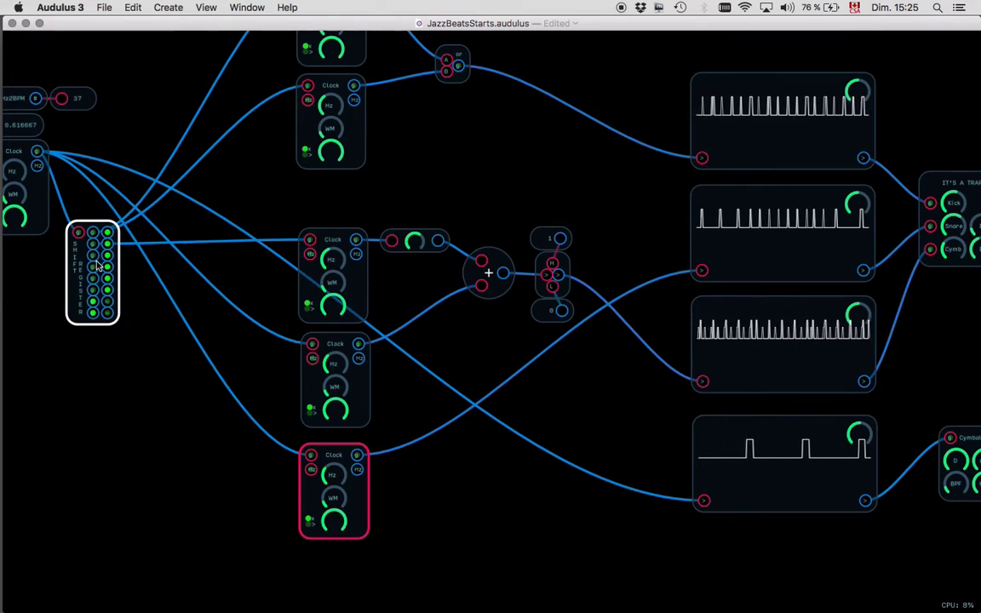
drag(170, 349, 311, 458)
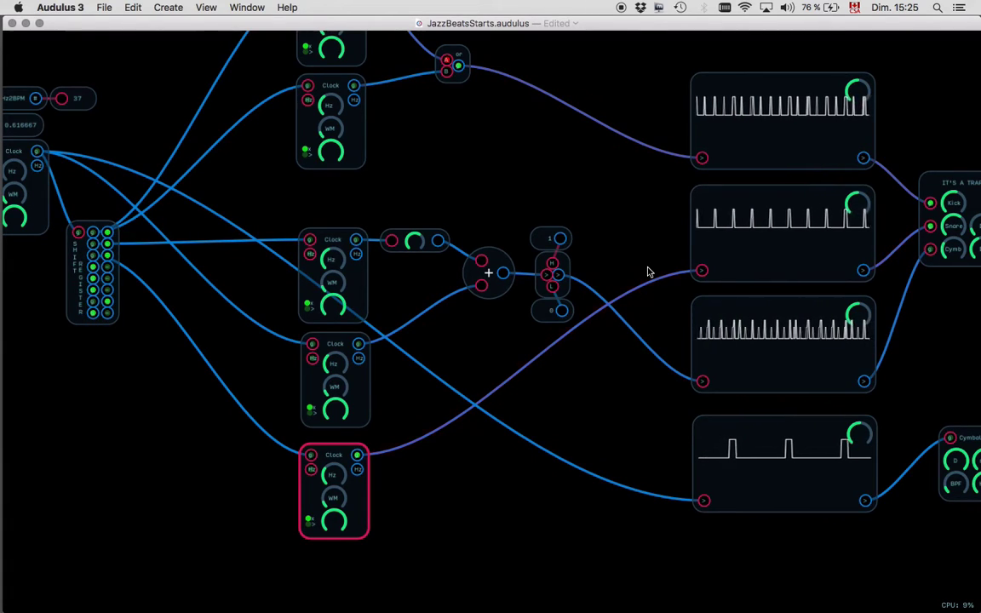
scroll(149, 383, up, 3)
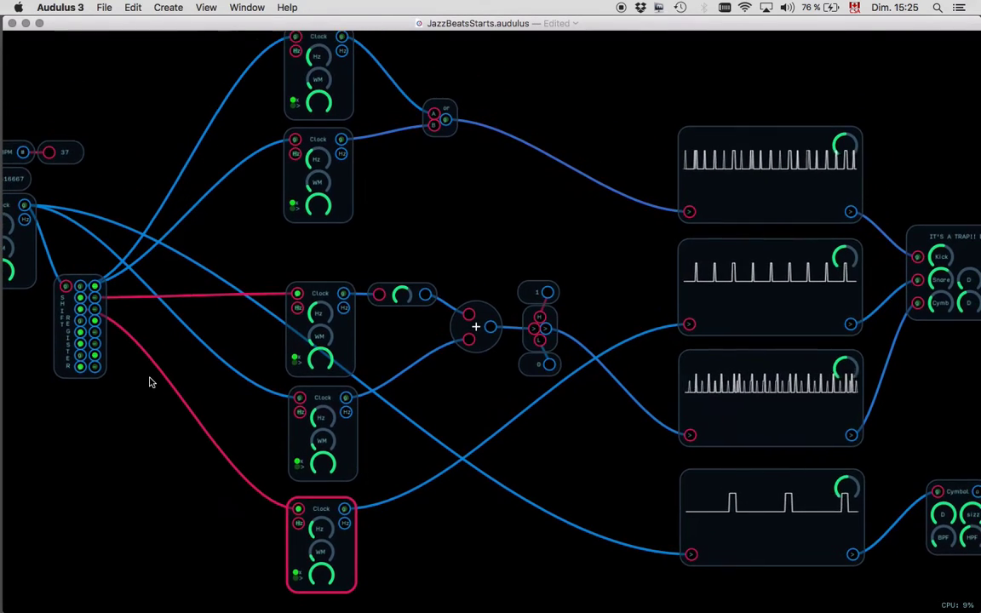
scroll(149, 382, down, 5)
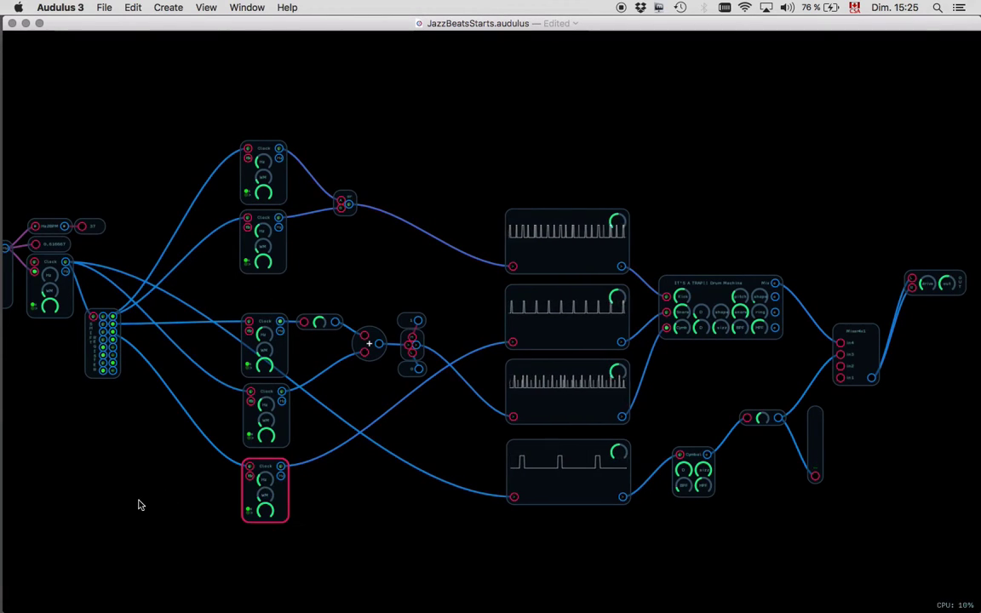
scroll(161, 375, up, 4)
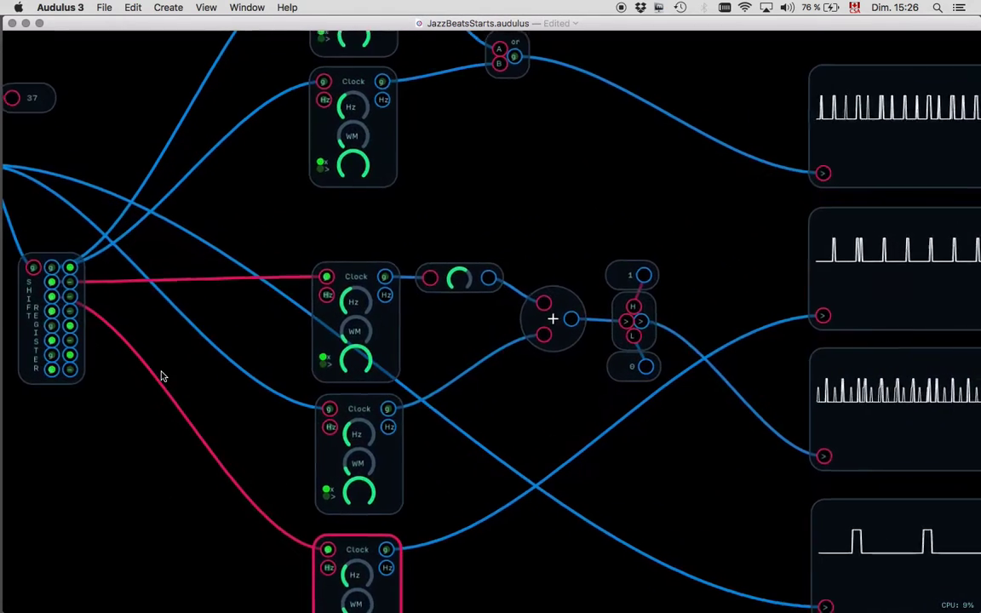
scroll(162, 376, down, 5)
scroll(219, 279, up, 4)
click(168, 219)
click(427, 288)
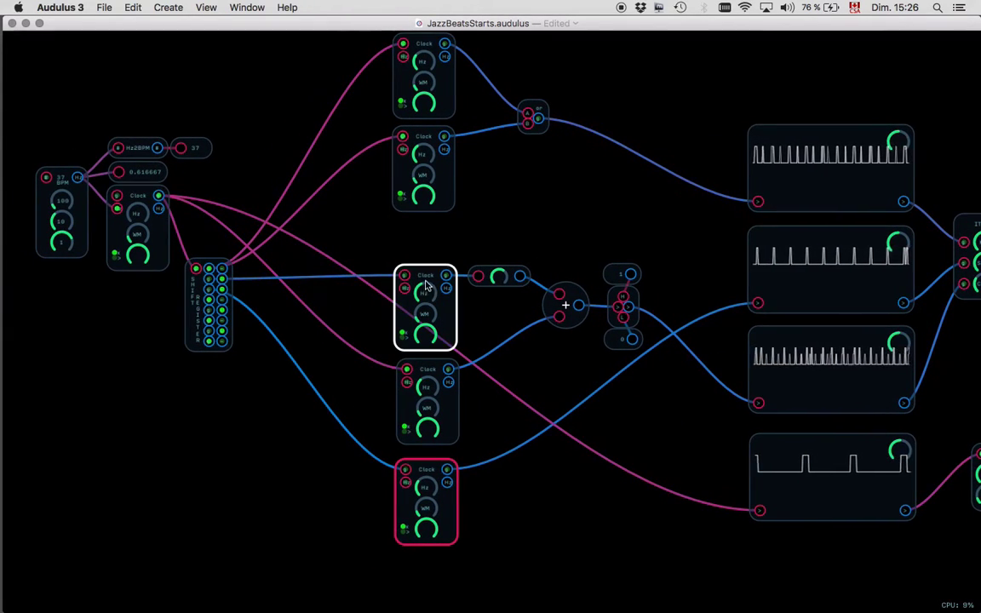
- Trace the gate signals from the master Clock and Shift Register through the lower Clocks to the signal displays
click(173, 230)
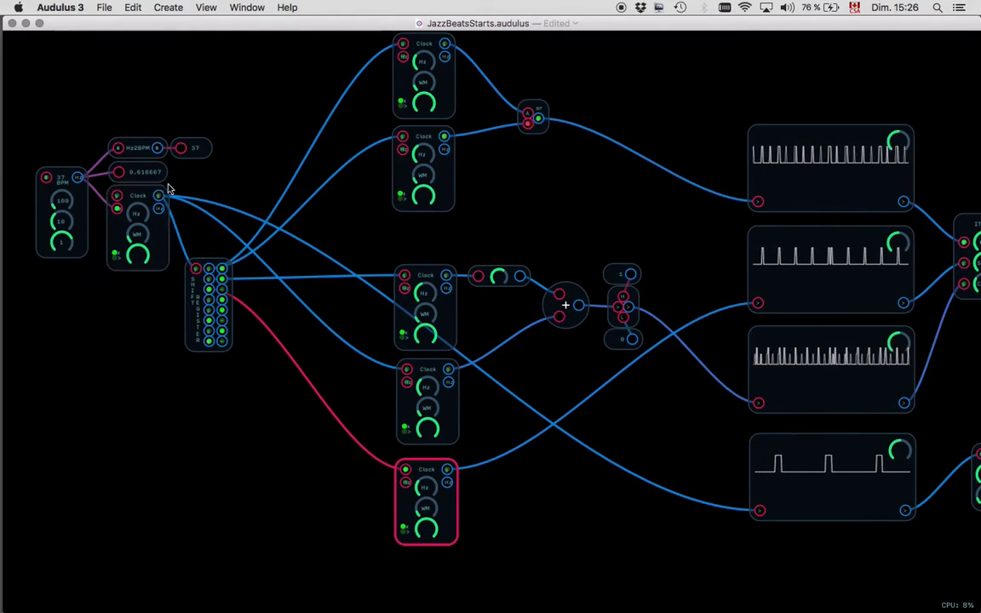
click(425, 388)
click(428, 480)
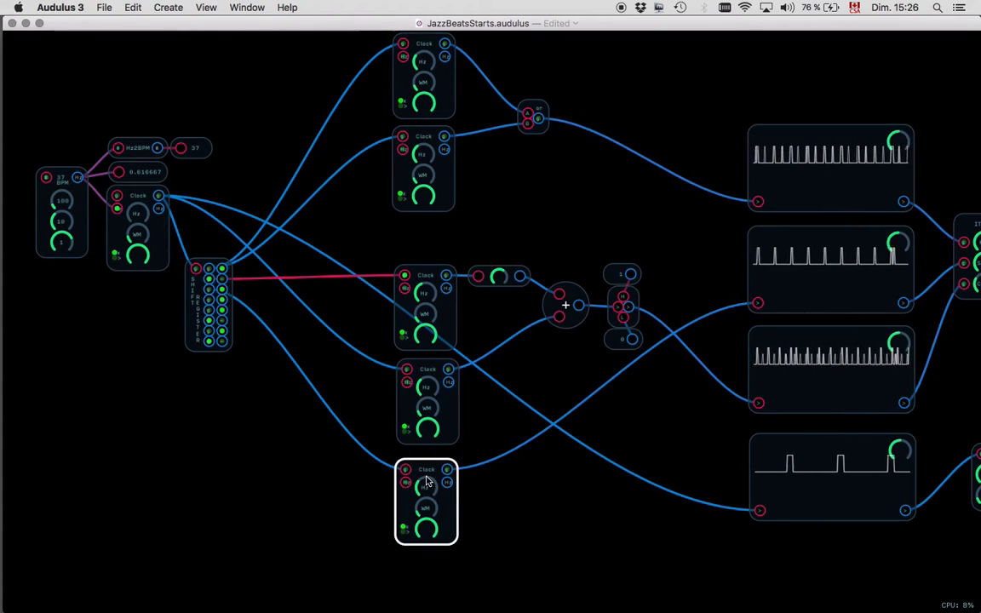
click(437, 310)
click(822, 389)
click(191, 319)
click(146, 223)
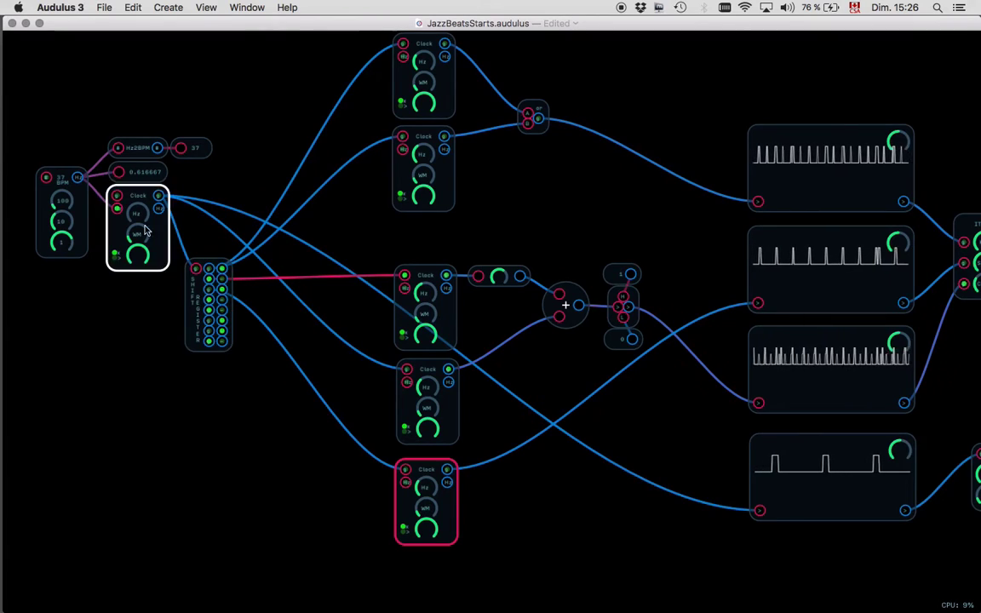
scroll(315, 248, right, 5)
scroll(315, 248, up, 2)
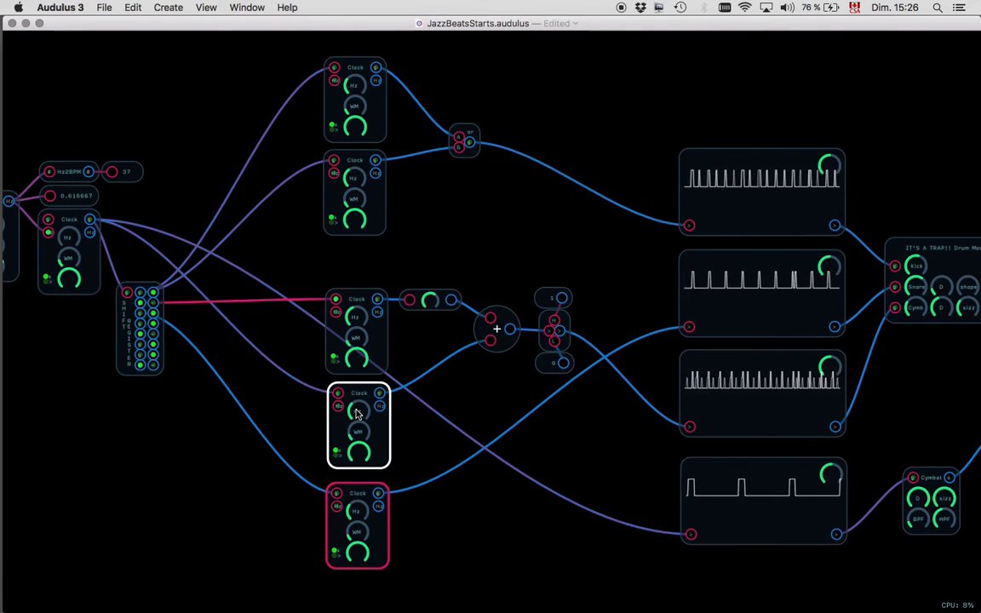
- Raise the Hz knobs of the two Clocks feeding the cymbal adder, and lower the Hz knob of the lowest Clock
click(358, 322)
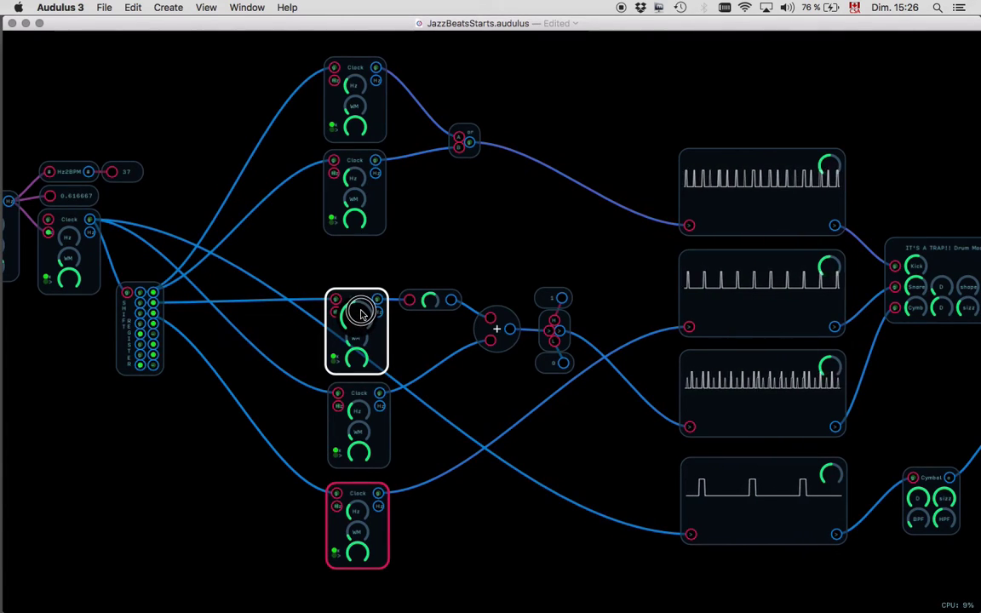
click(357, 407)
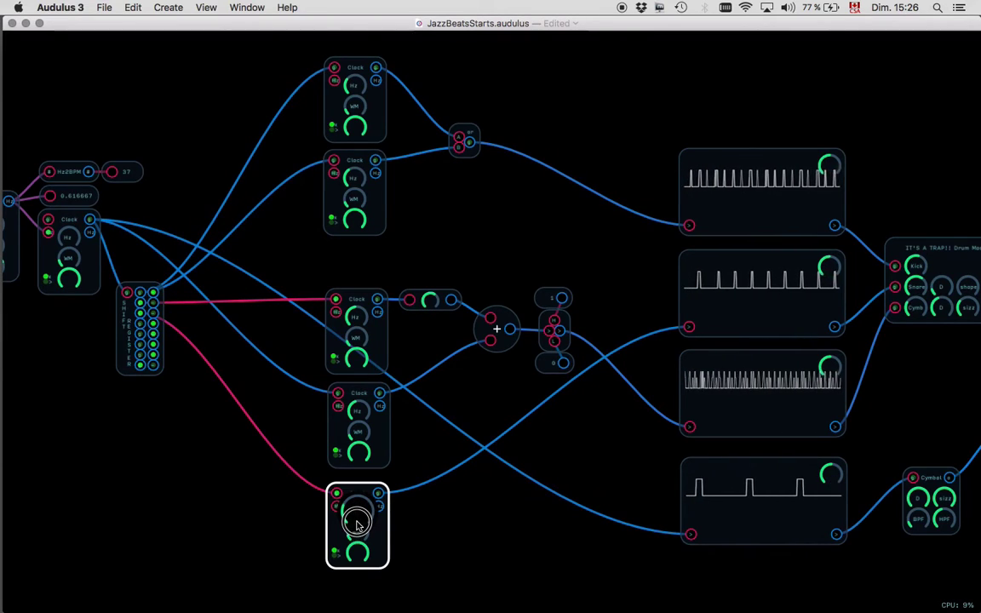
click(337, 228)
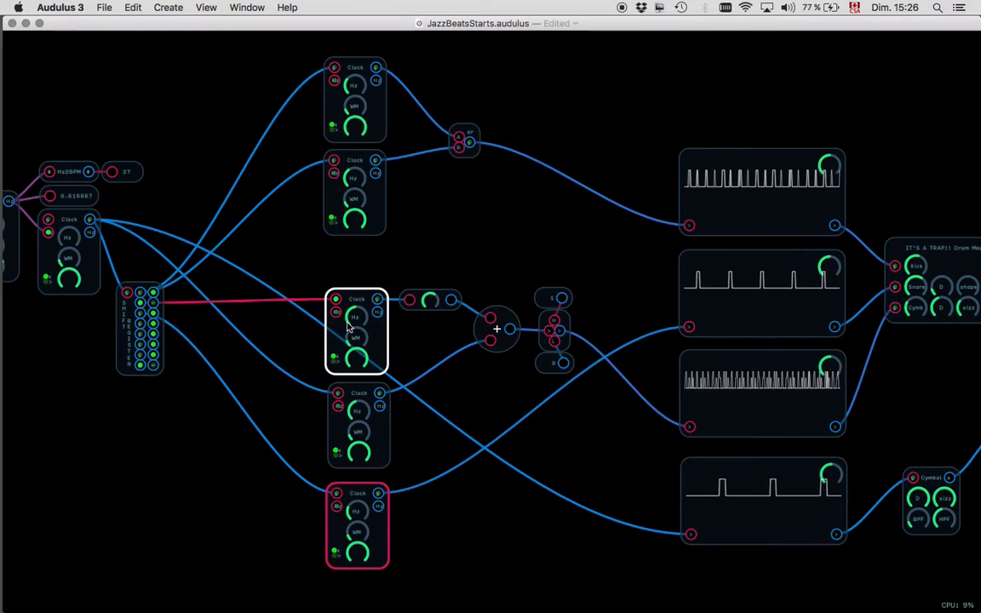
- Rewire the gate input of the second Clock feeding the OR module to the Shift Register's third gate output
click(350, 189)
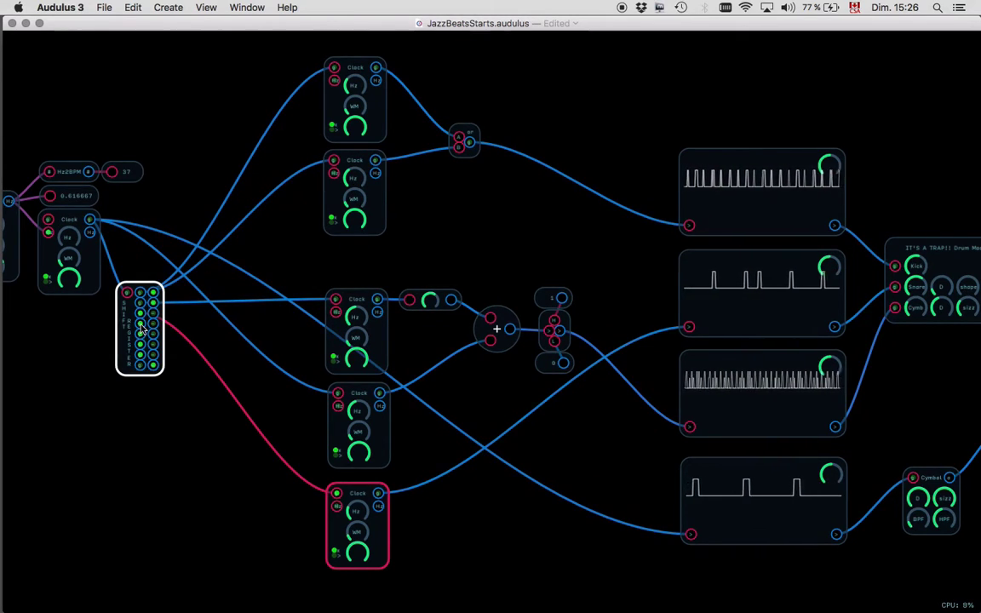
drag(274, 232, 332, 160)
click(340, 132)
click(347, 173)
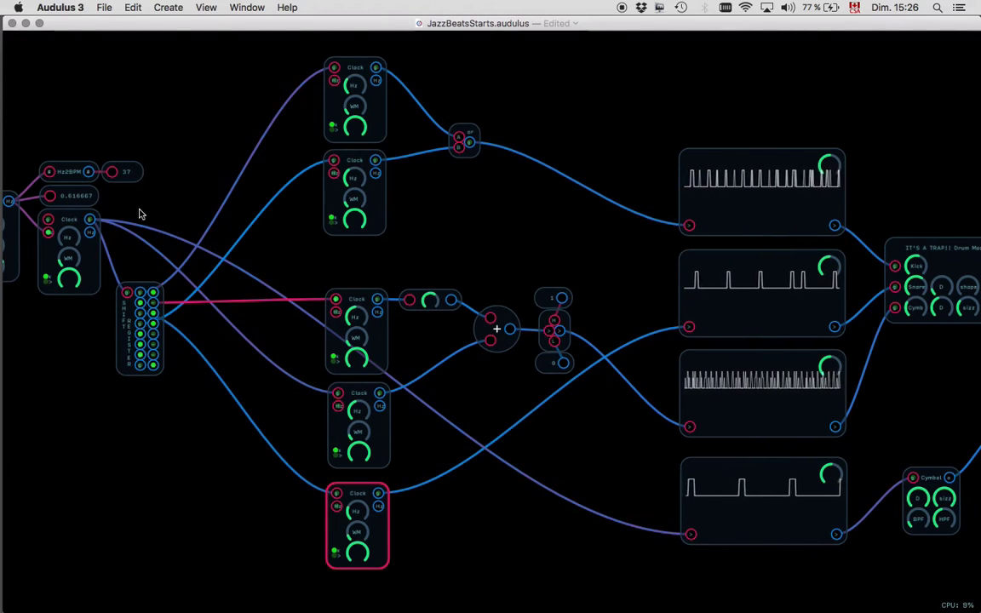
- Review the whole patch from the BPM module and master Clock through the Shift Register to the mixer and output
click(72, 195)
click(68, 256)
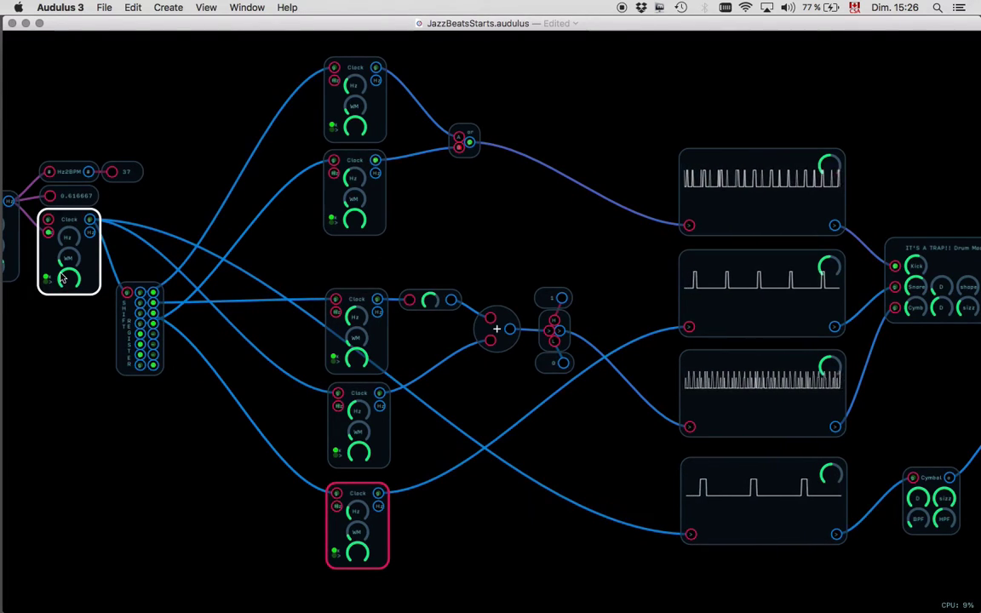
scroll(61, 275, left, 10)
click(150, 230)
scroll(154, 223, right, 12)
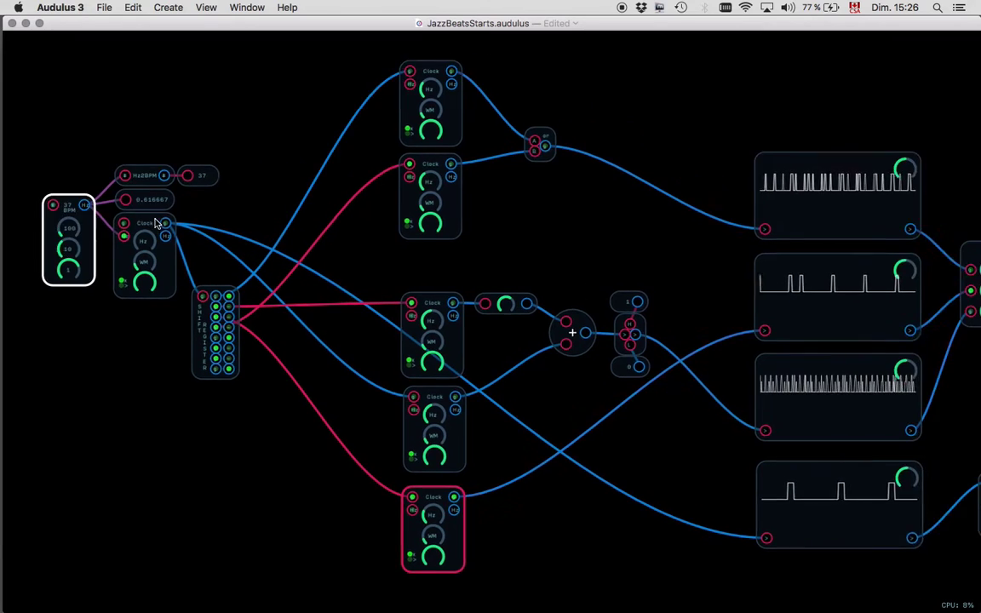
scroll(78, 241, left, 3)
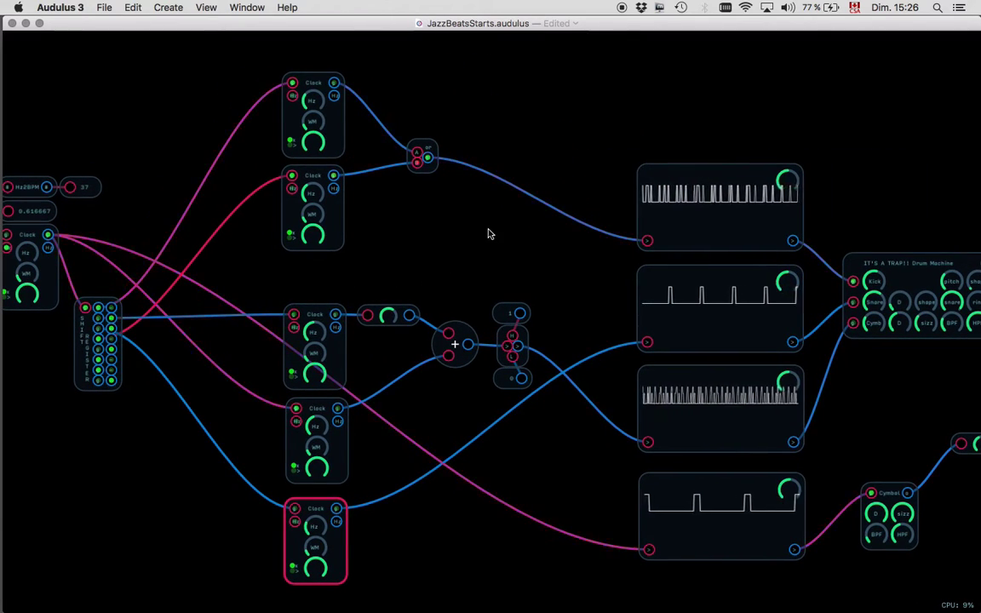
scroll(487, 234, down, 3)
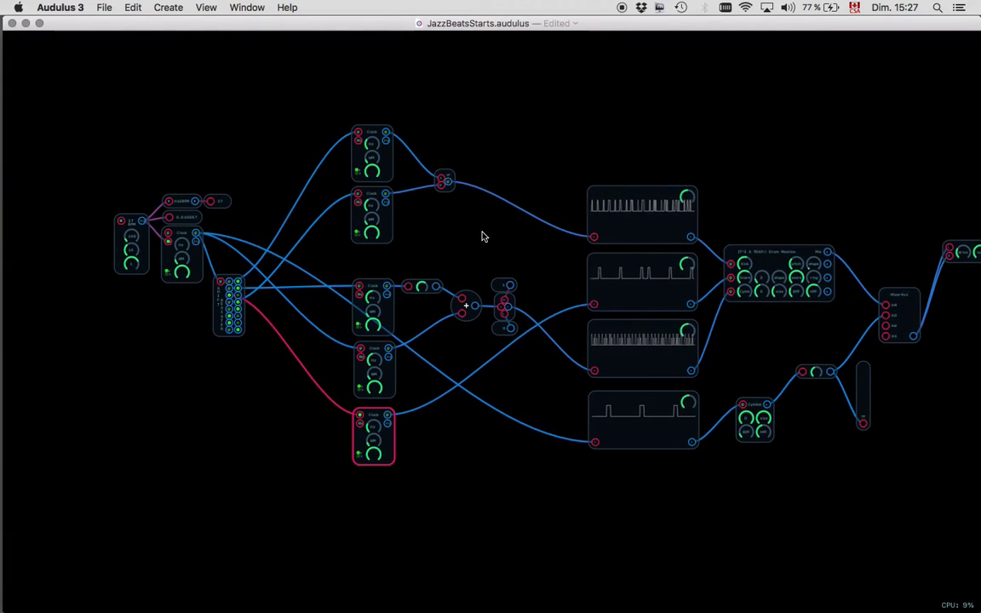
scroll(481, 236, right, 5)
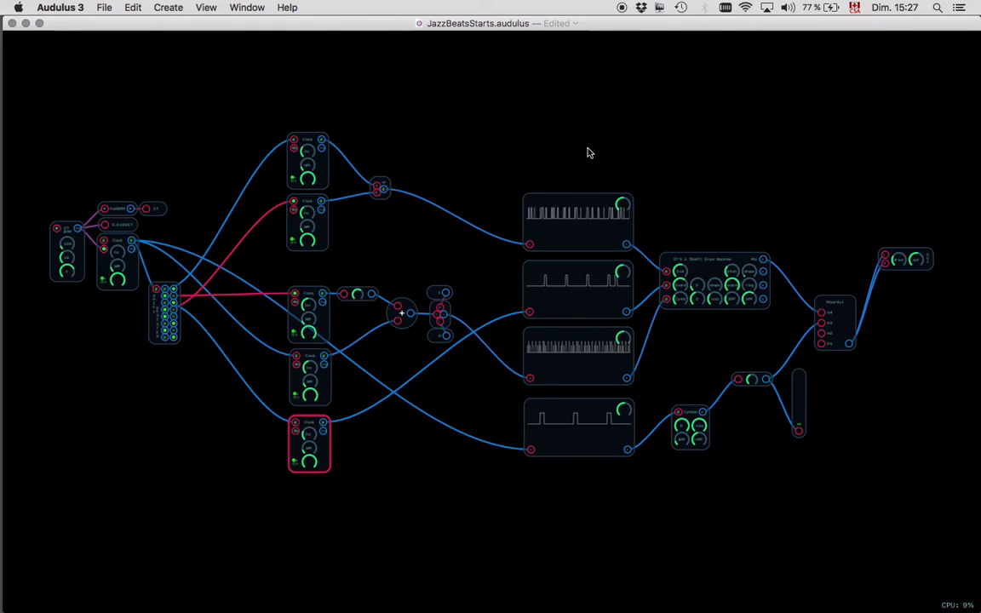
scroll(365, 206, up, 1)
scroll(364, 206, up, 5)
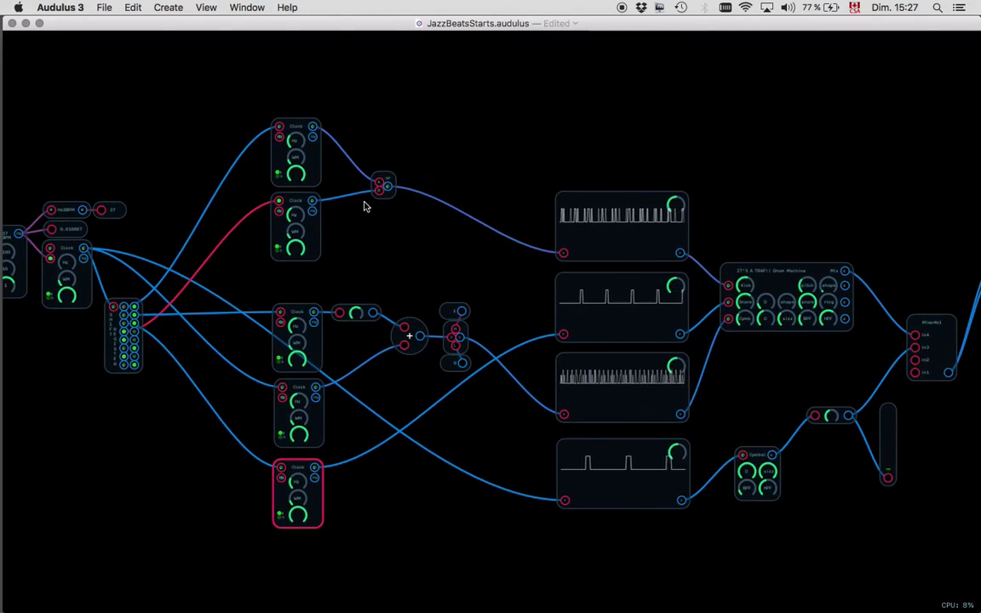
- Lower the WM knobs of both Clocks feeding the OR module to narrow the kick gate pulses
click(254, 80)
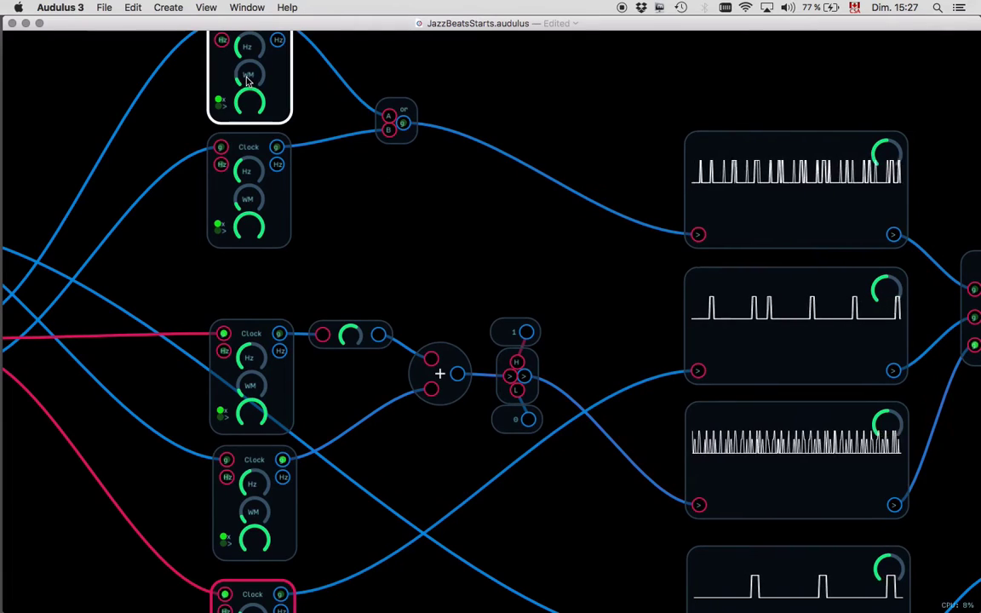
click(416, 166)
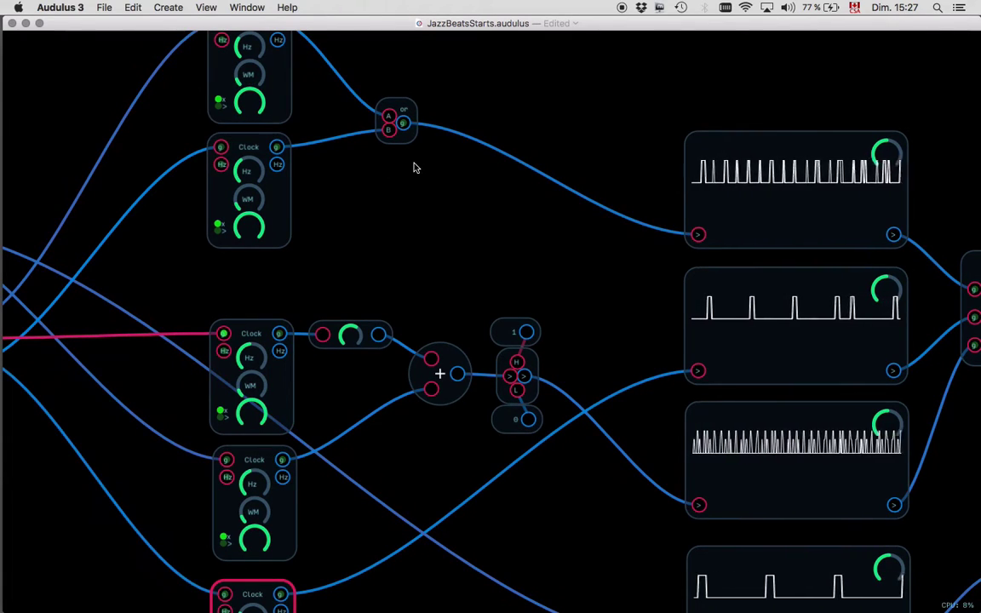
scroll(416, 166, up, 3)
click(255, 234)
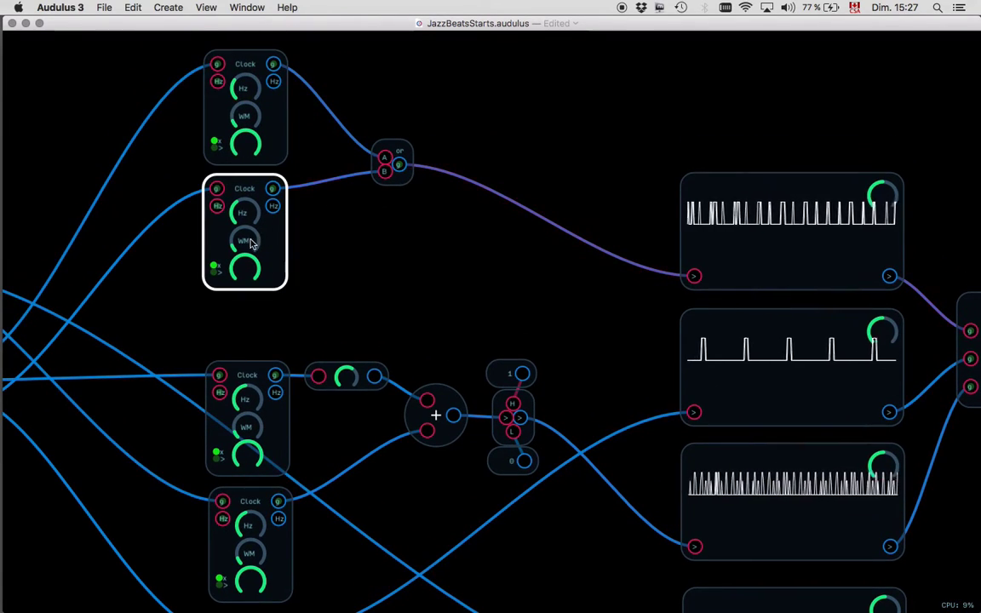
drag(243, 120, 243, 124)
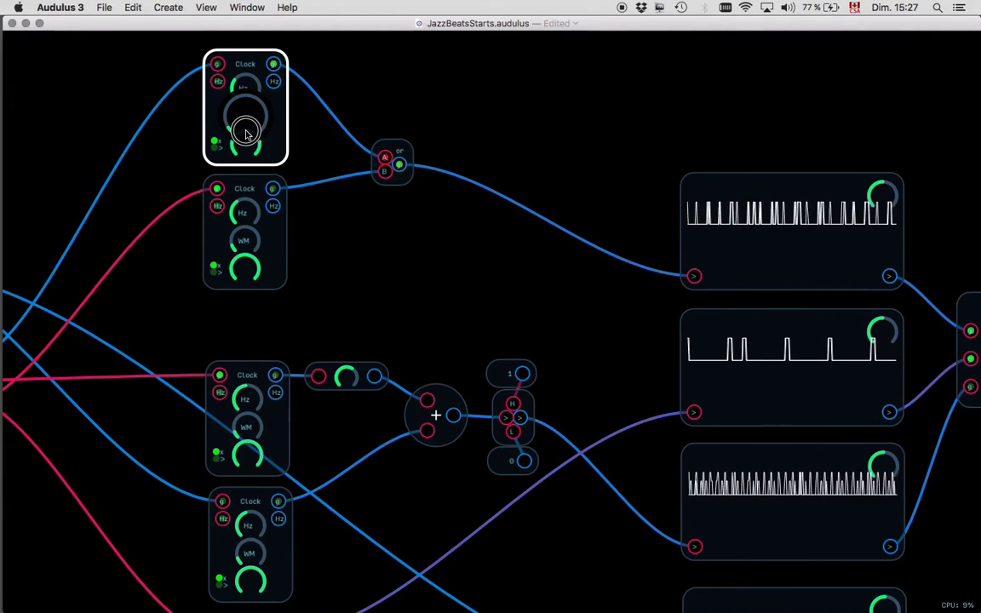
click(241, 244)
click(598, 205)
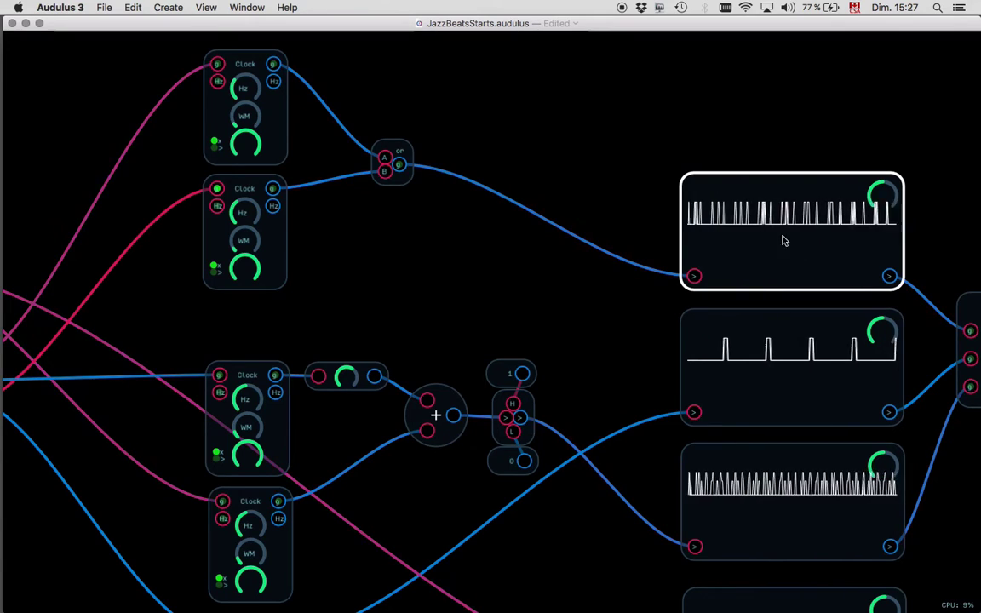
- Raise the WM knob of the uppermost Clock to widen its pulses, and check them on the kick signal display
click(232, 126)
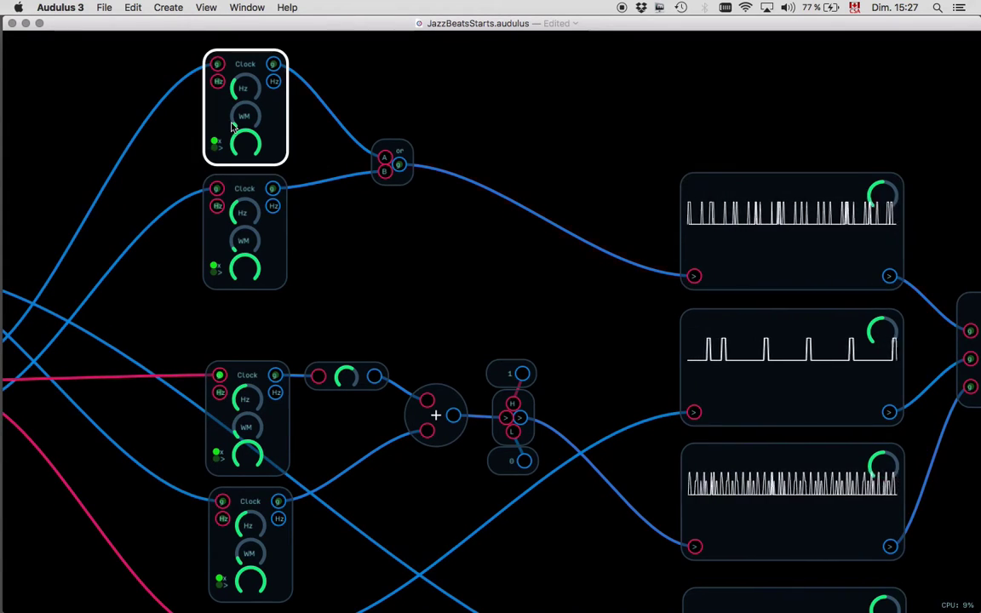
mouse_move(248, 120)
mouse_down()
mouse_move(256, 61)
mouse_move(252, 114)
mouse_up()
click(508, 163)
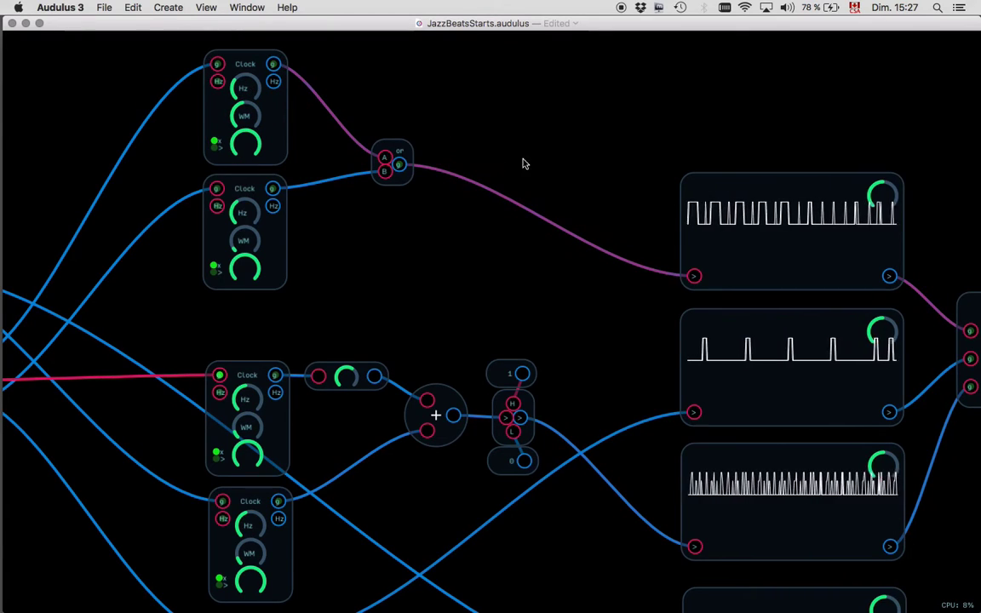
click(737, 225)
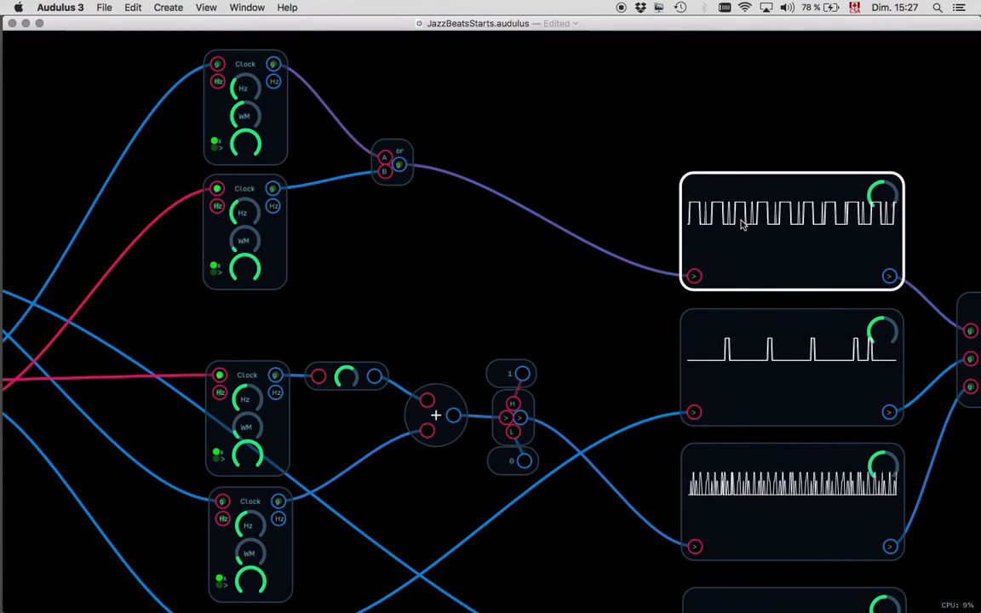
- Raise the WM knob and lower the Hz knob of the Clock wired directly to the adder's second input
click(422, 284)
scroll(422, 285, down, 5)
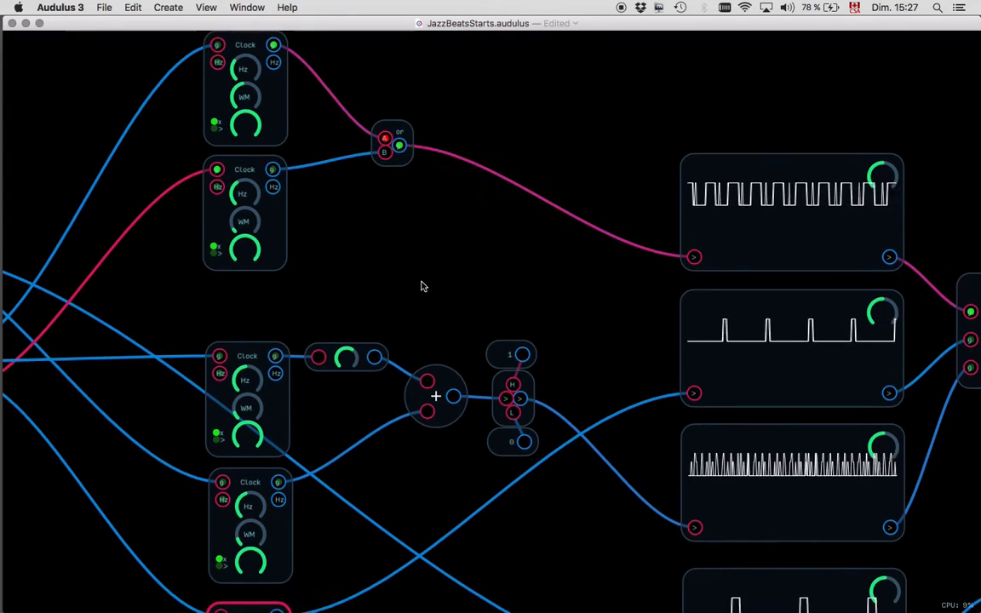
scroll(422, 284, down, 2)
click(253, 365)
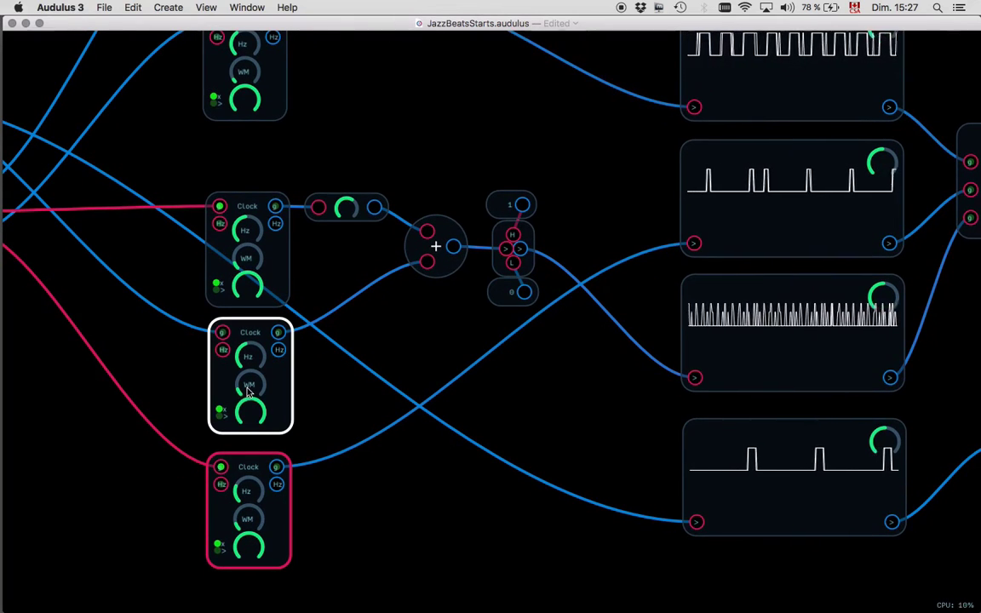
drag(253, 364, 274, 324)
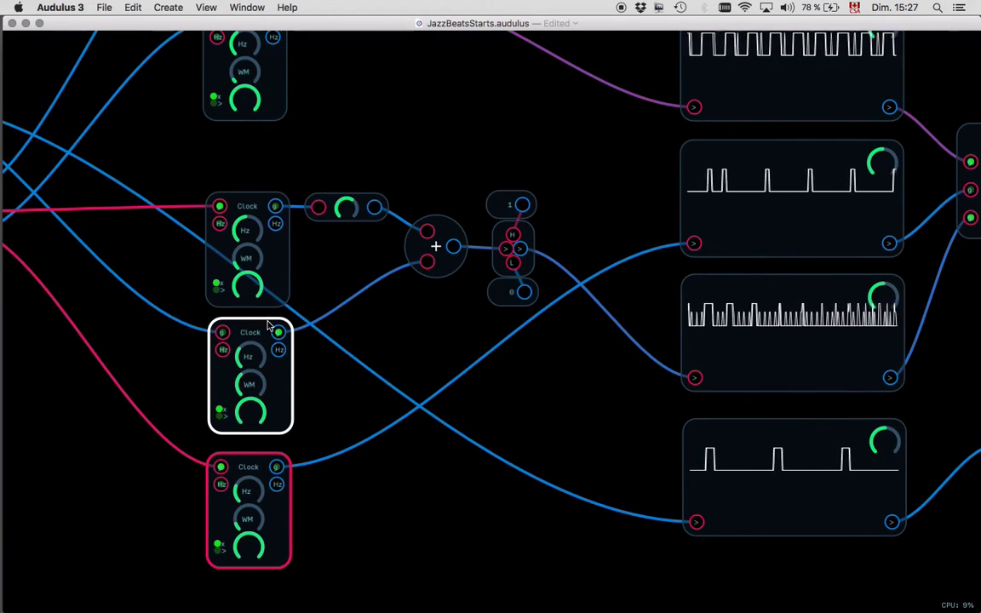
click(720, 291)
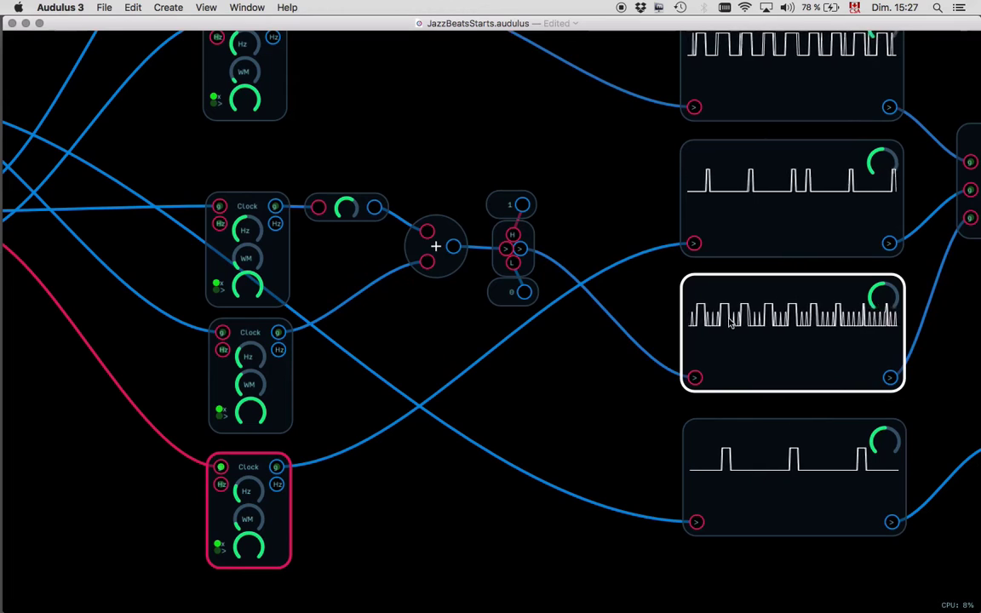
- Raise the Hz knob of the lowest Clock driving the snare, and move that Clock slightly closer to the one above
click(436, 247)
click(375, 323)
mouse_move(247, 490)
mouse_down()
mouse_move(258, 460)
mouse_move(250, 494)
mouse_up()
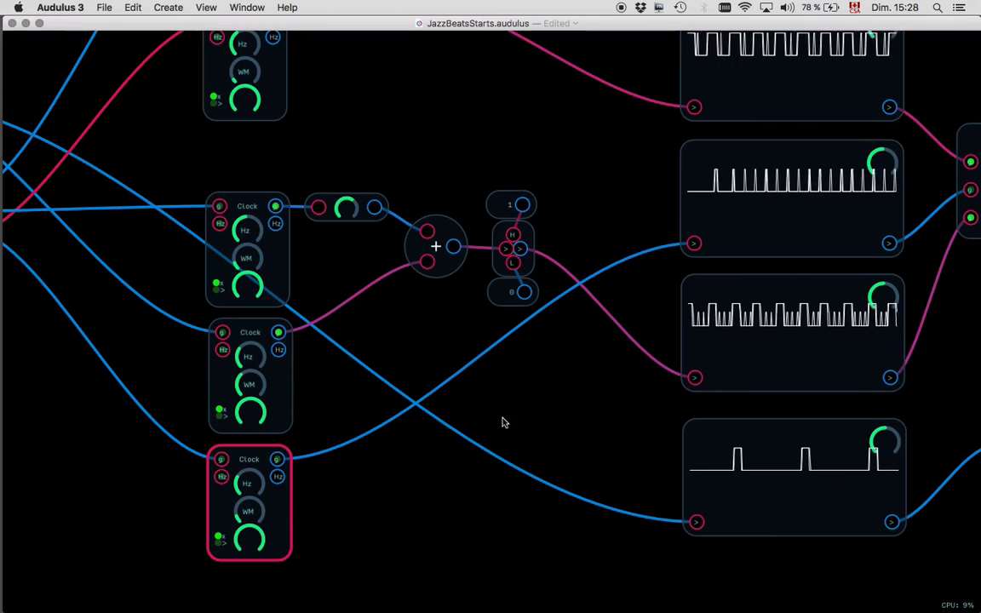
scroll(556, 404, down, 3)
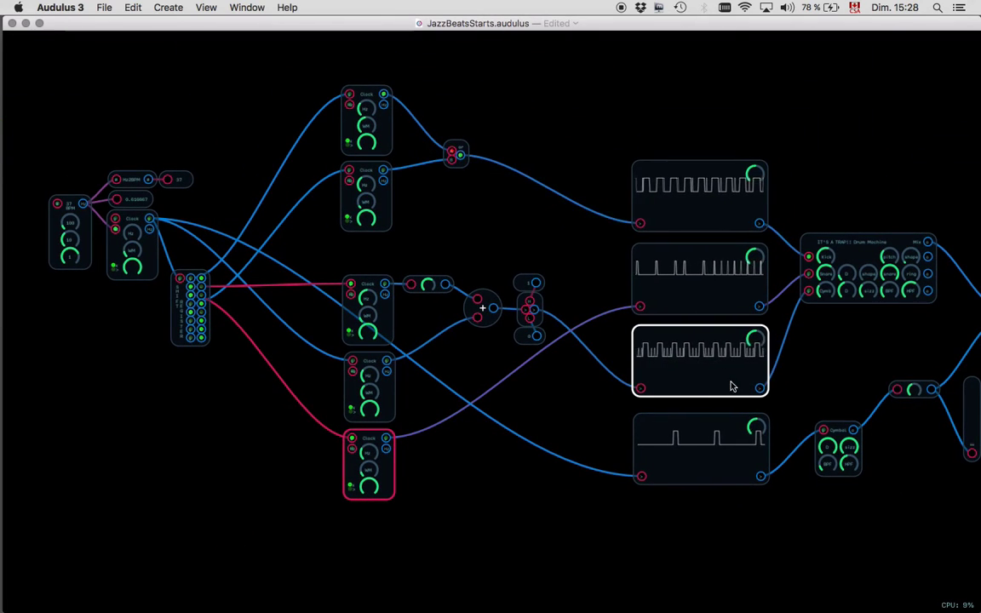